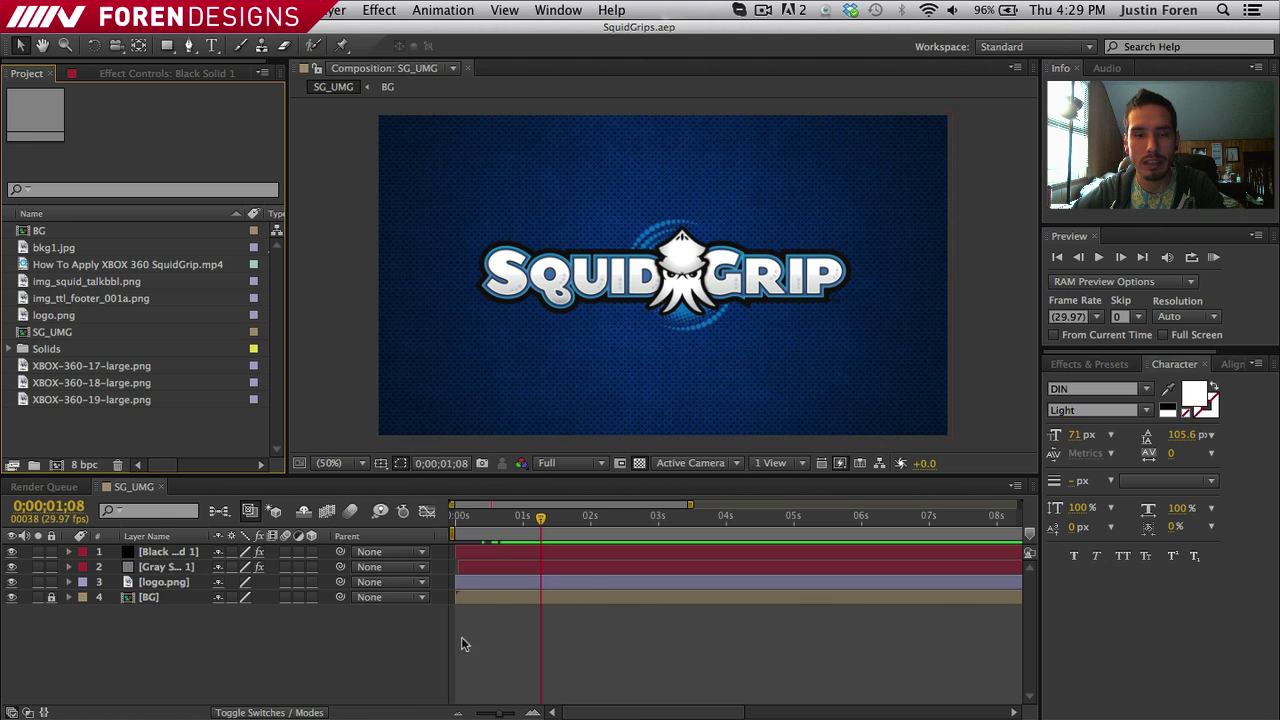
Play back the logo intro and scrub to the two-second mark
click(500, 520)
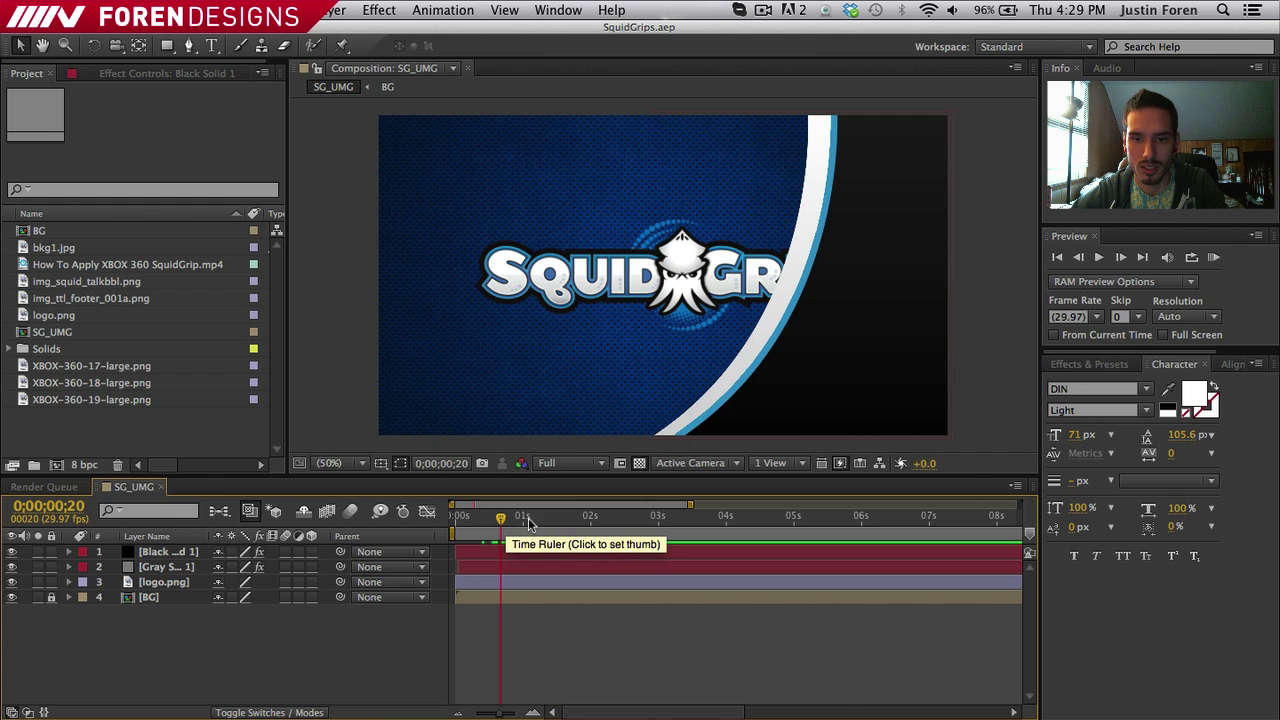
click(535, 522)
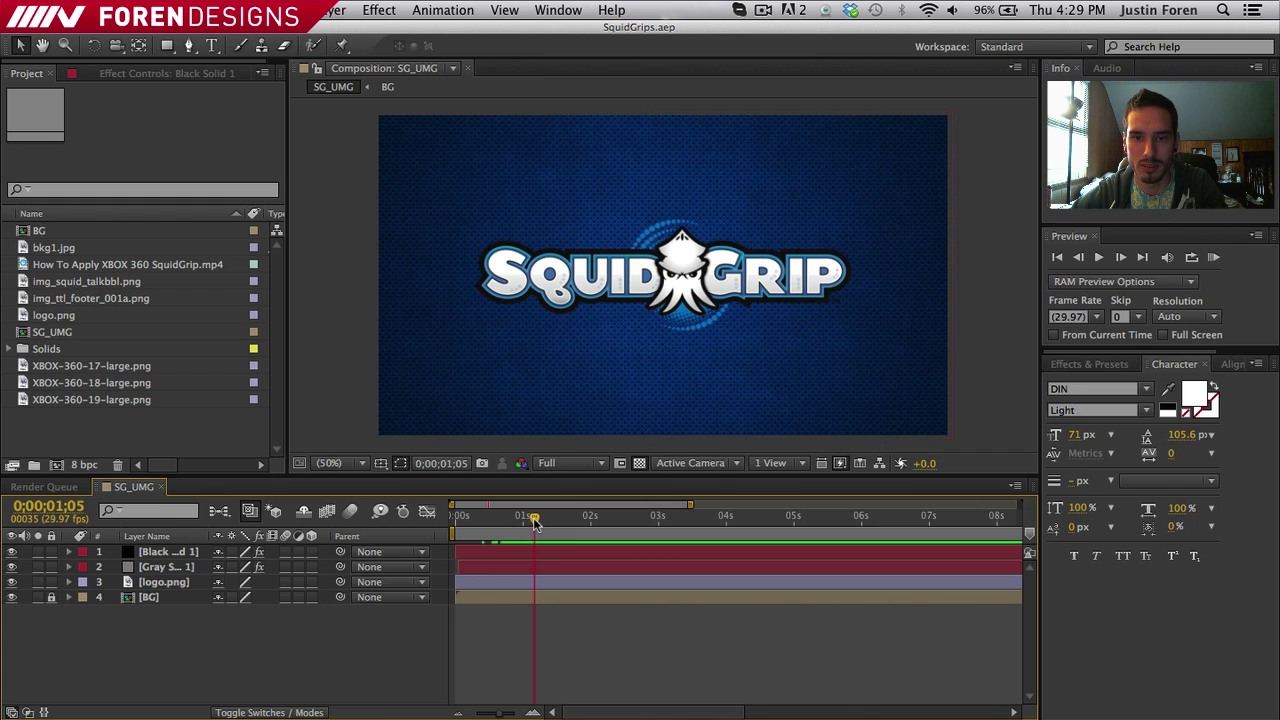
key(space)
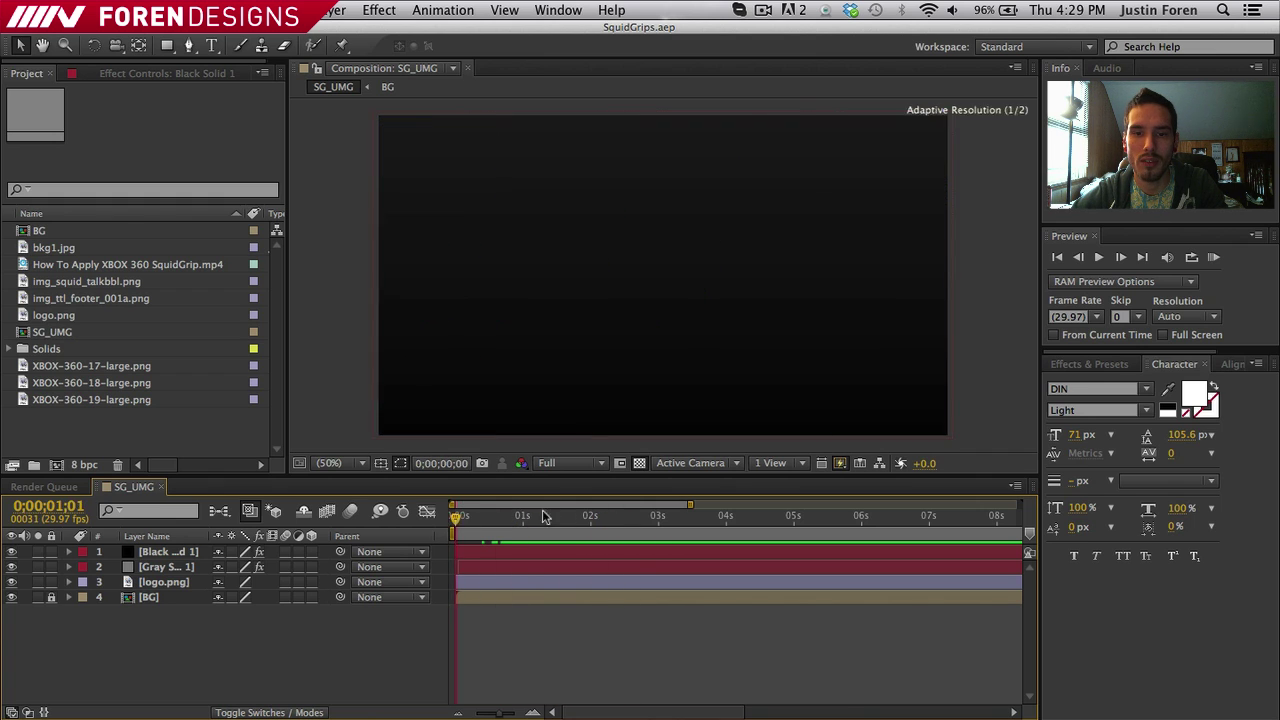
drag(544, 516, 591, 516)
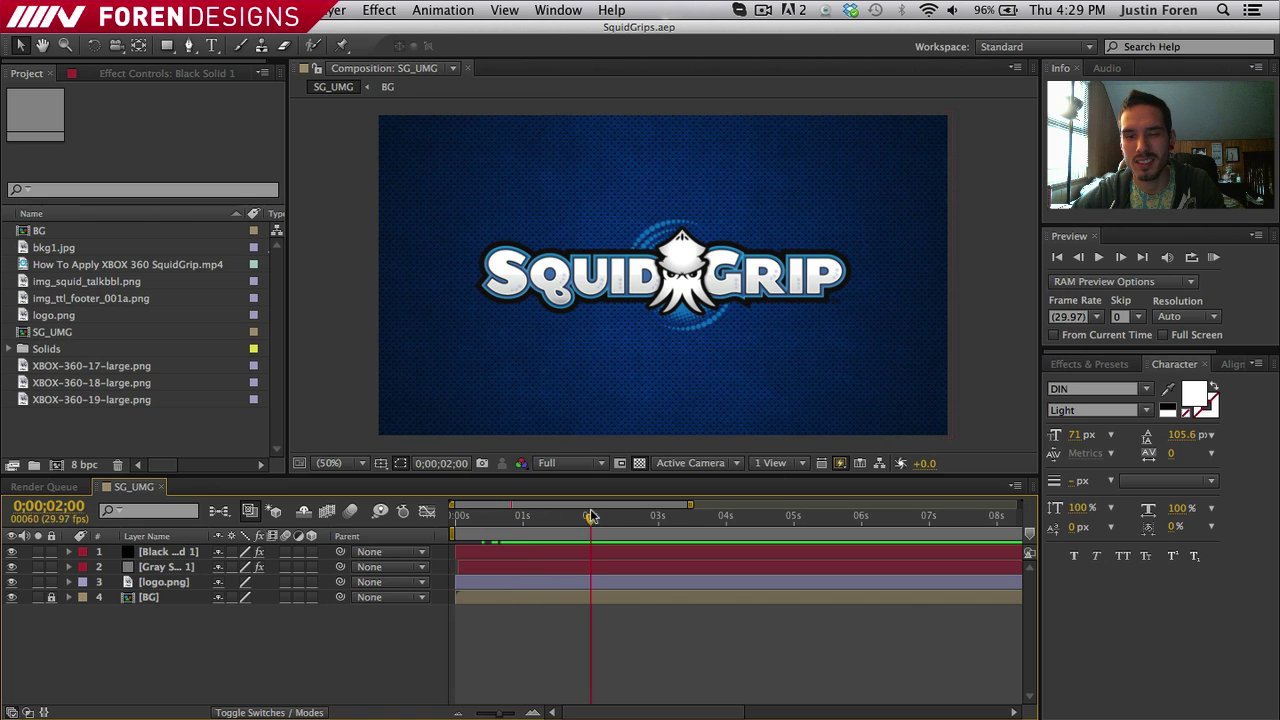
Keyframe logo.png's Scale at 2s, then add a 192% Scale keyframe at 0s
click(184, 584)
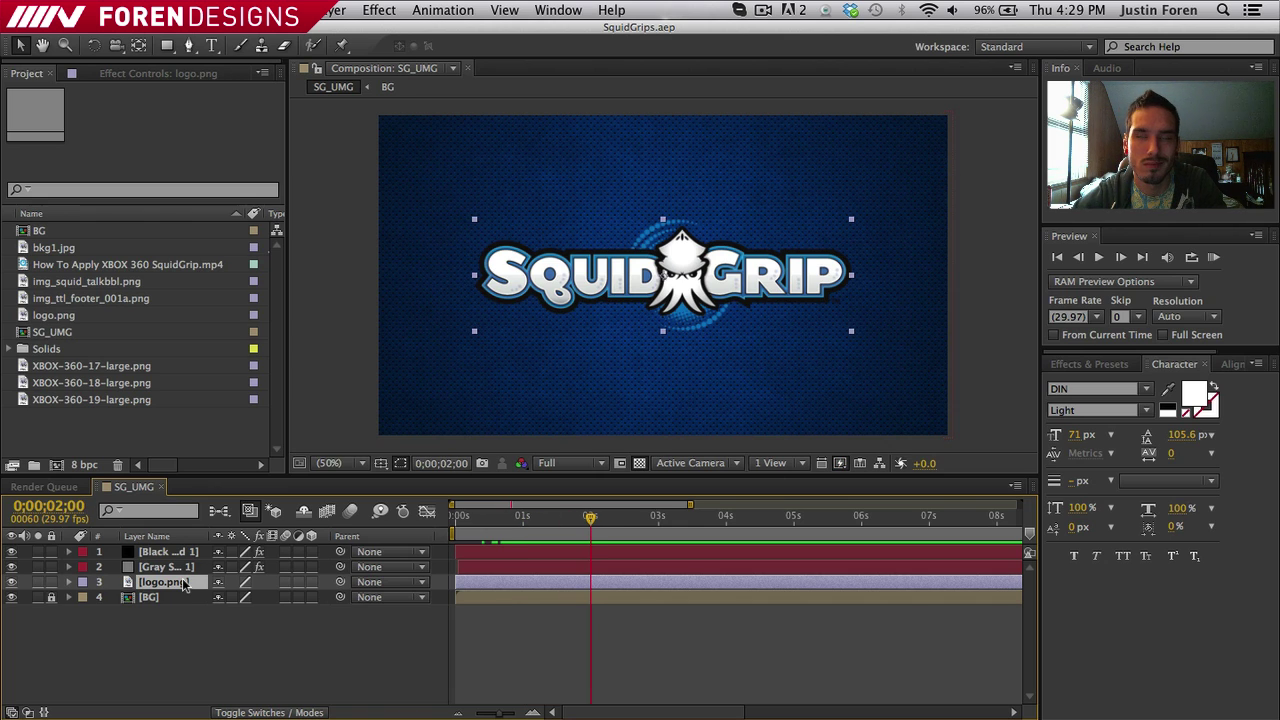
key(s)
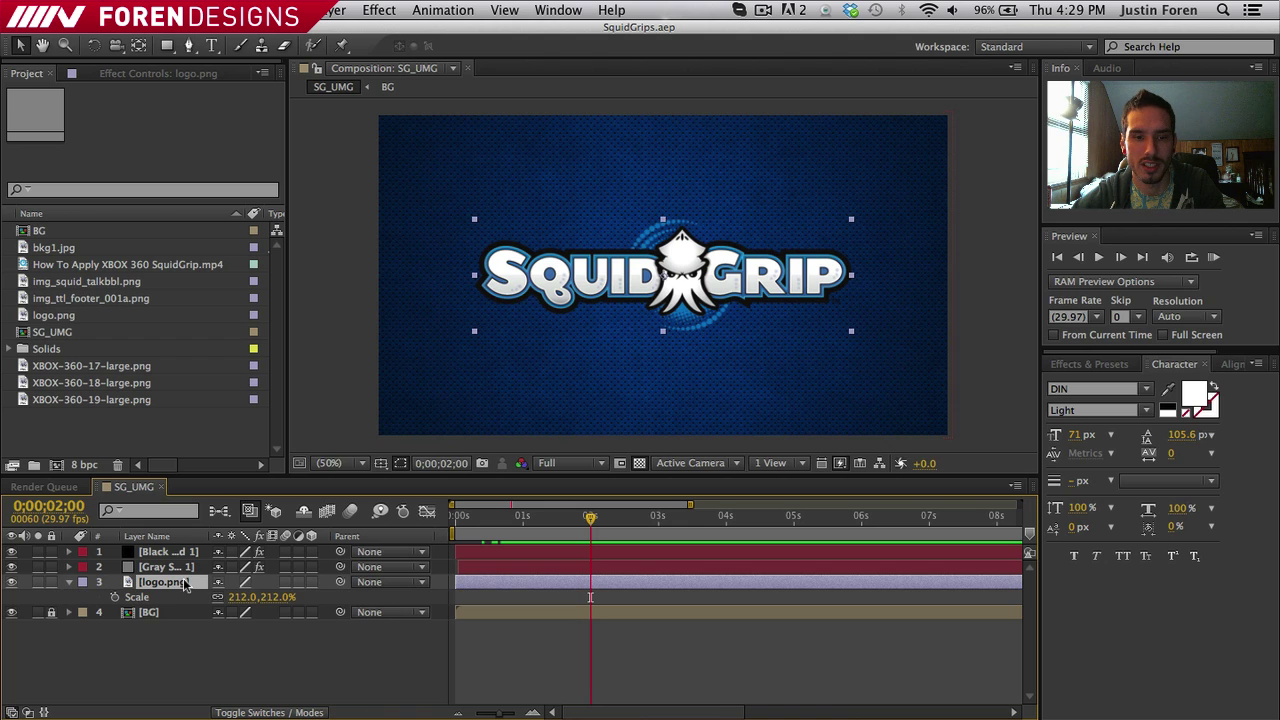
click(115, 597)
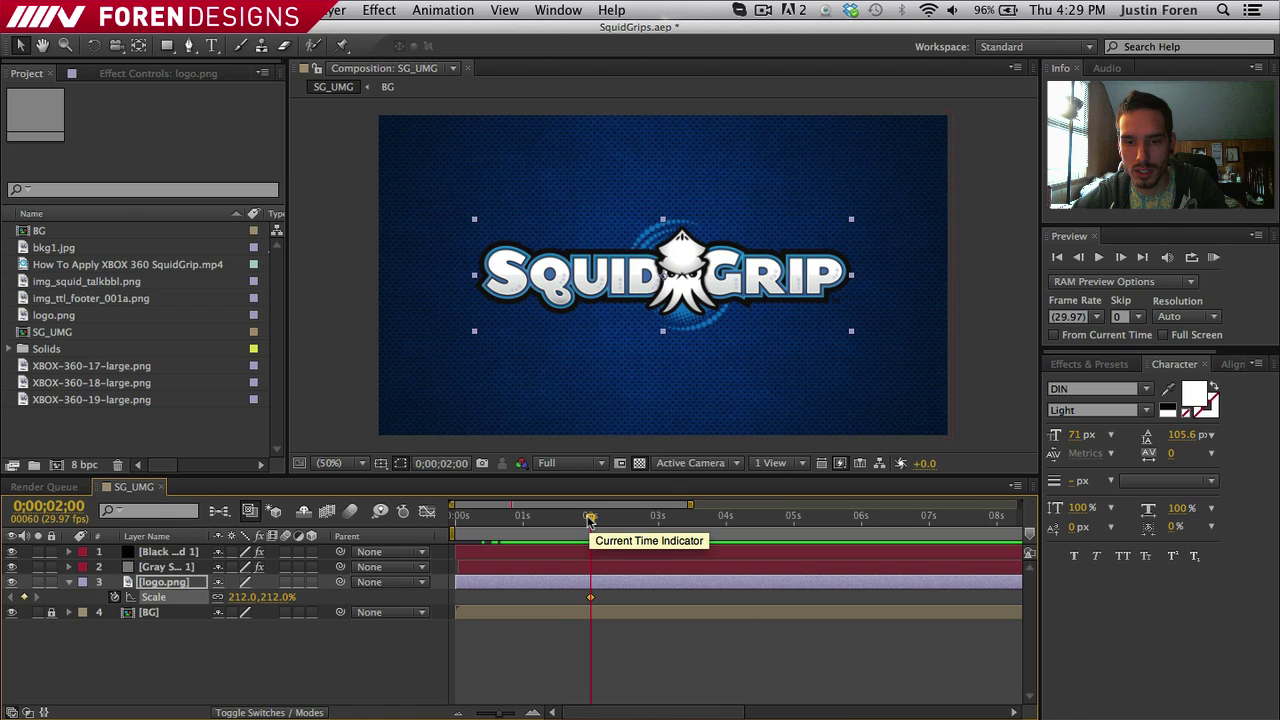
drag(590, 518, 582, 516)
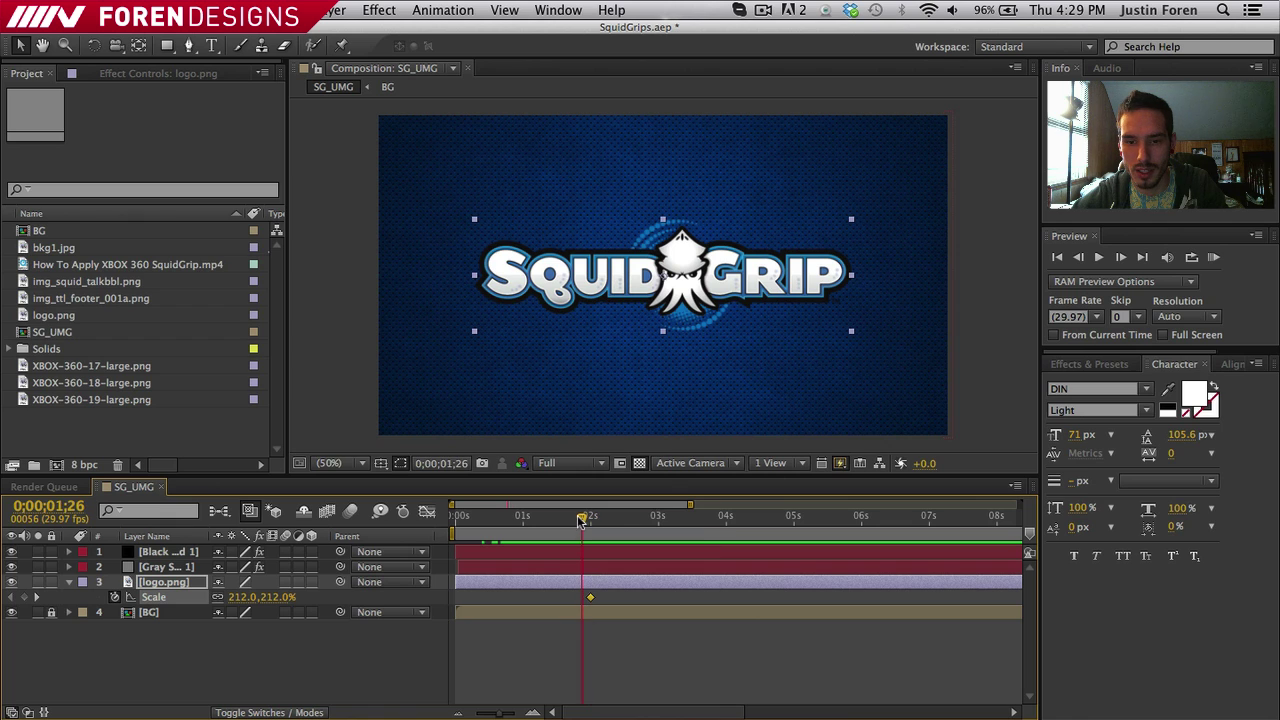
click(244, 597)
text(202)
key(Return)
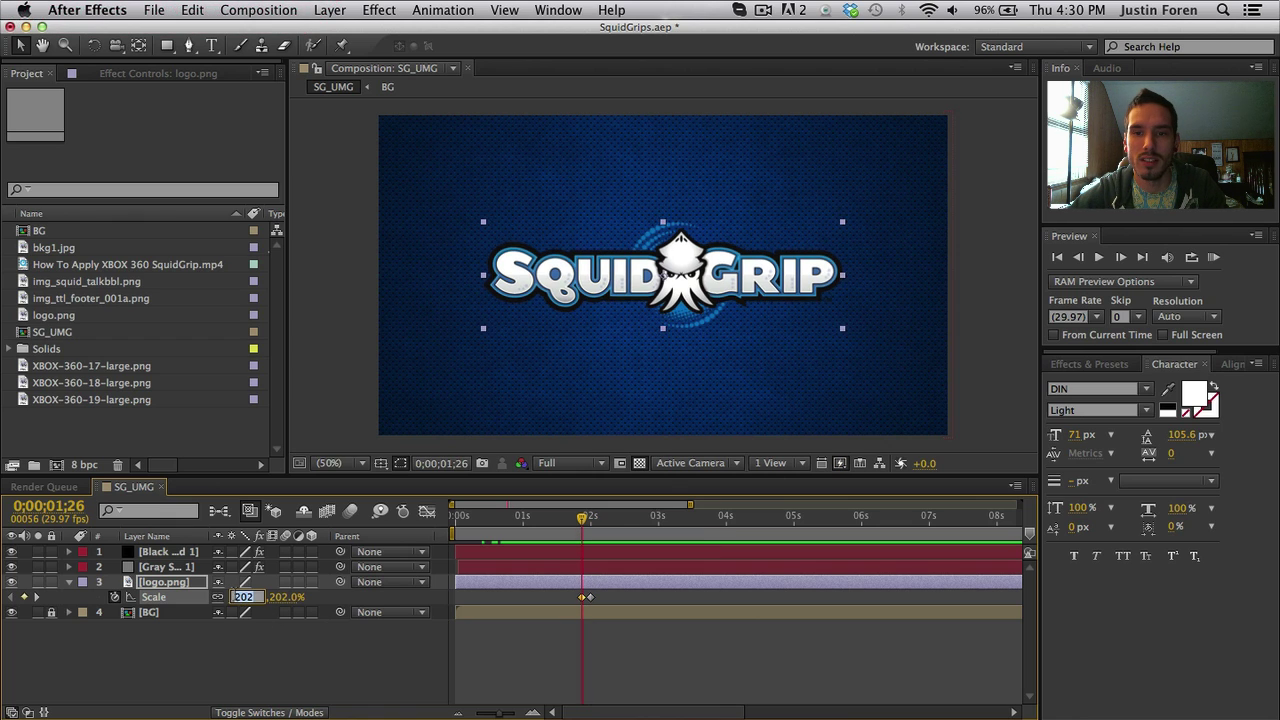
text(192)
key(Return)
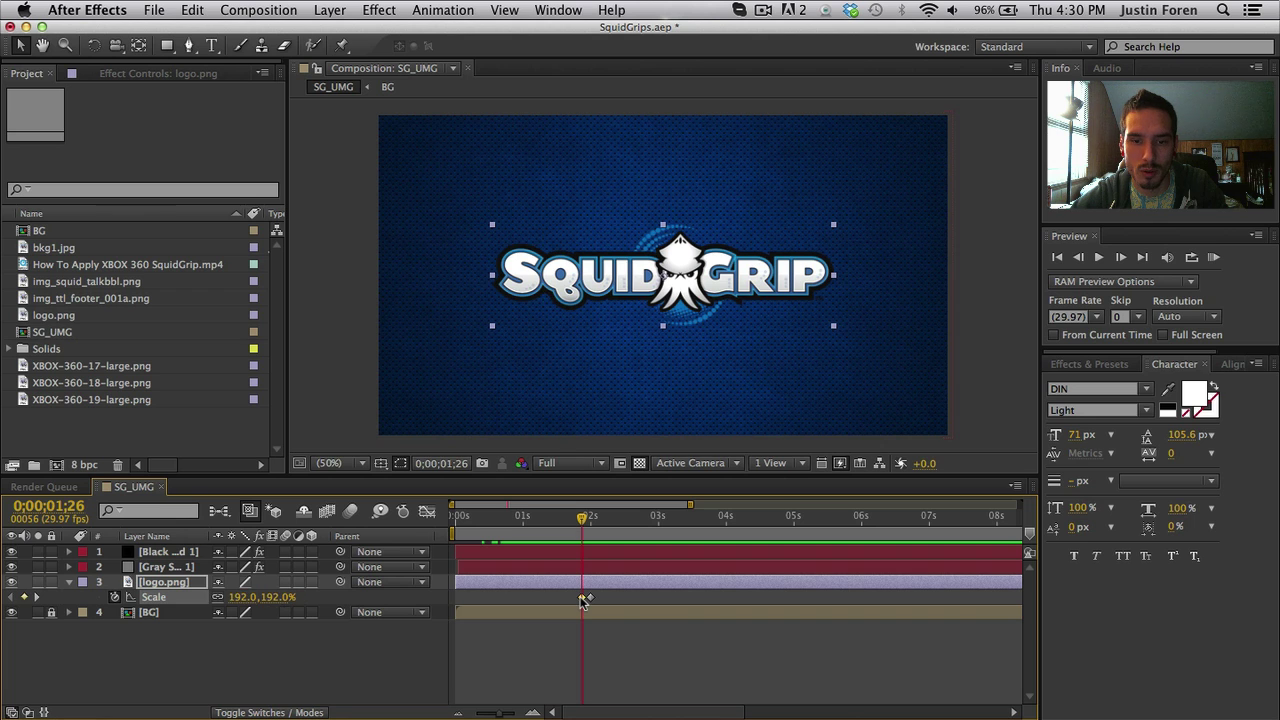
drag(583, 598, 458, 598)
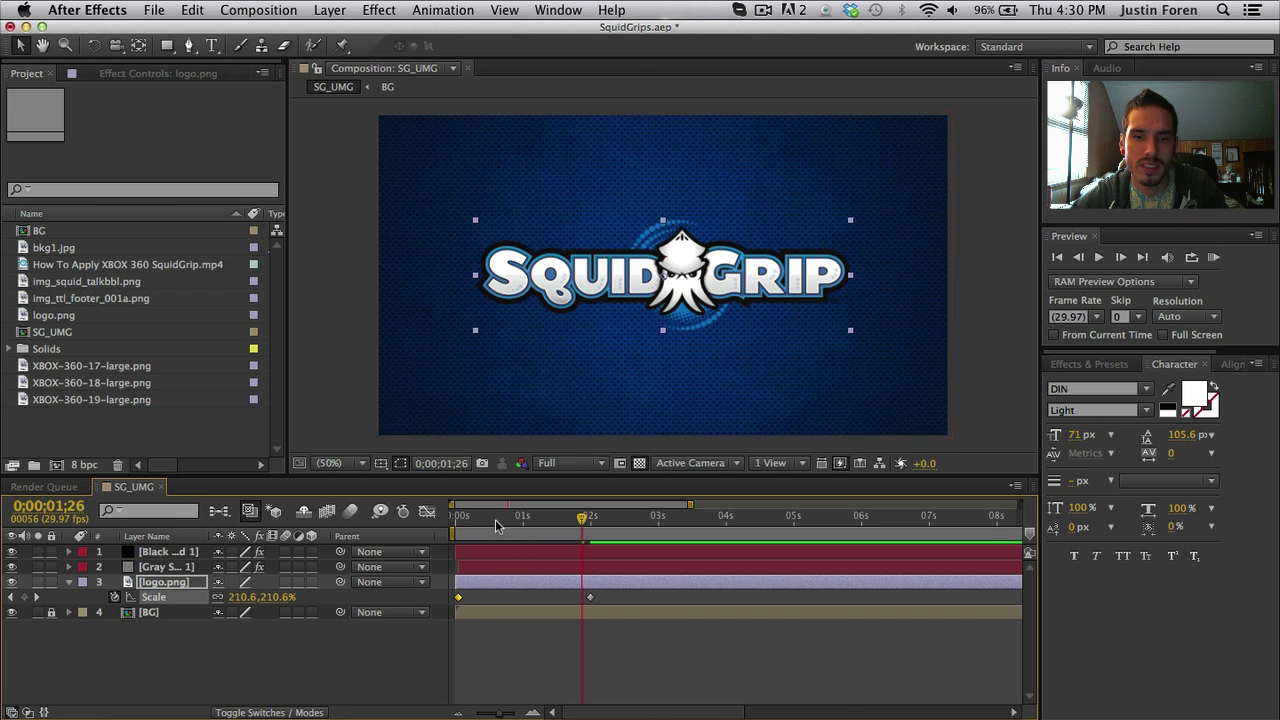
drag(500, 519, 599, 517)
Apply Easy Ease In to the 212% Scale keyframe and preview the eased growth
right_click(590, 598)
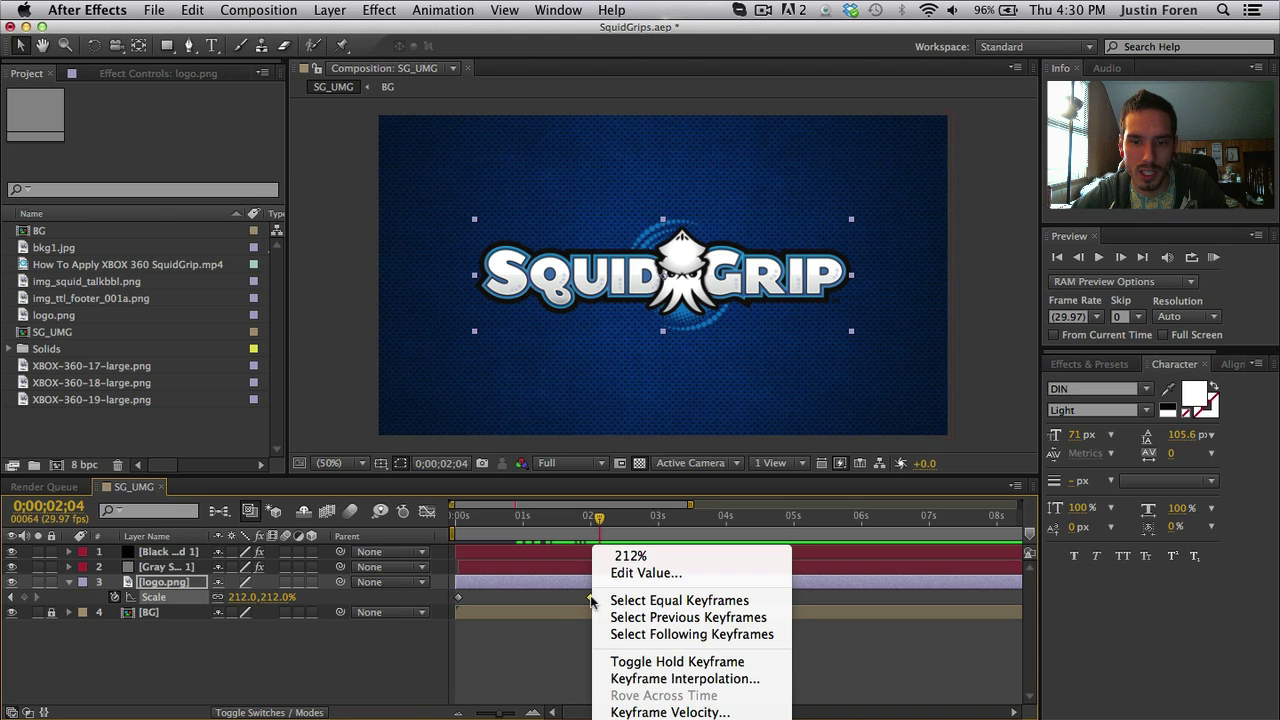
mouse_move(660, 719)
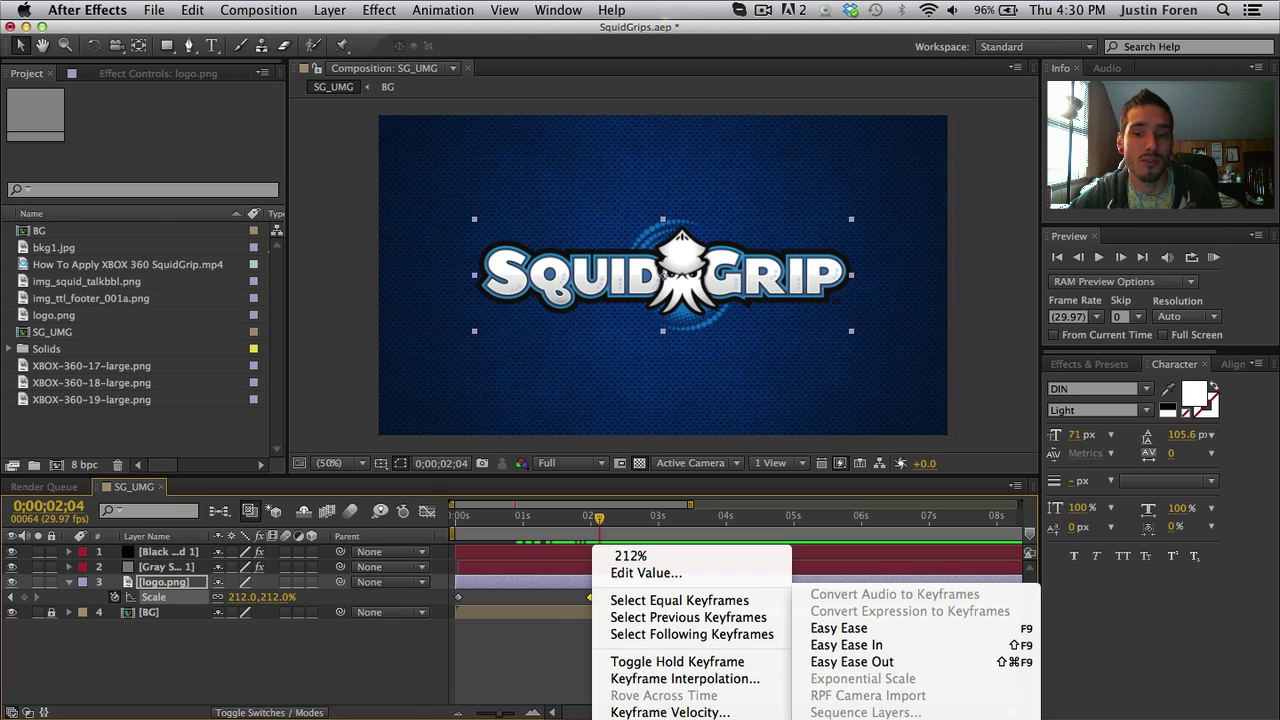
click(847, 644)
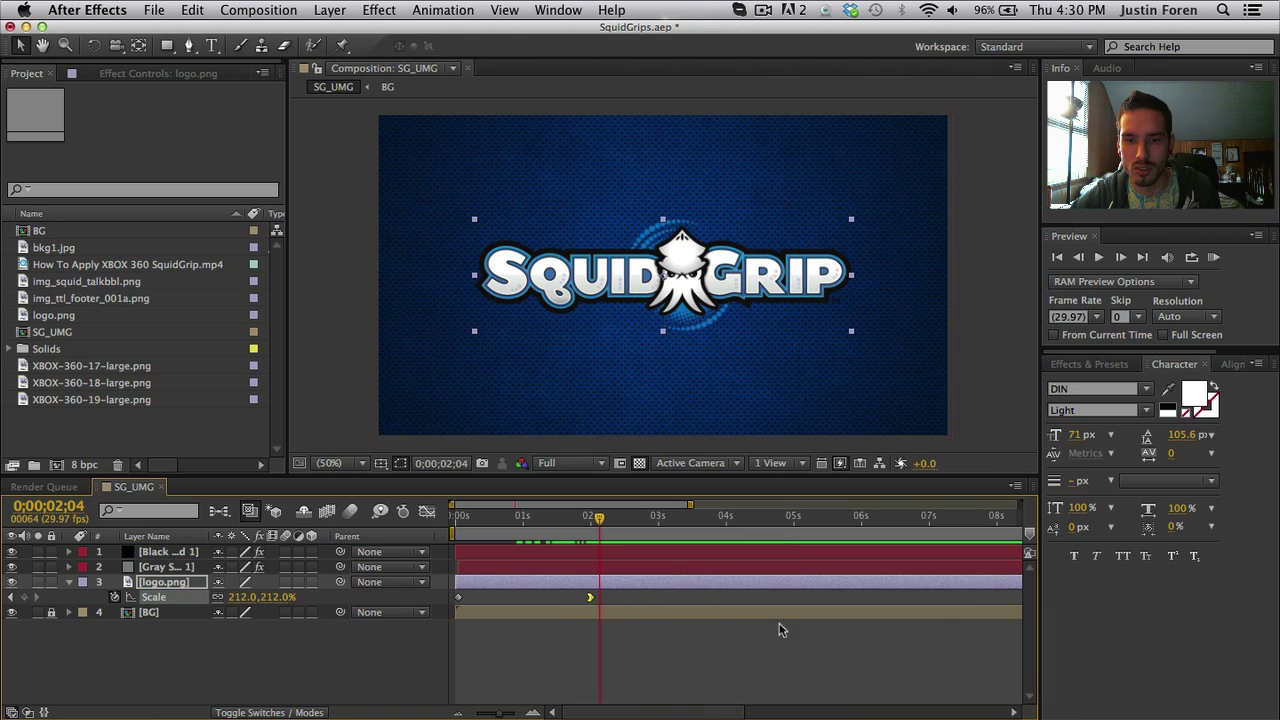
click(736, 620)
drag(598, 520, 697, 519)
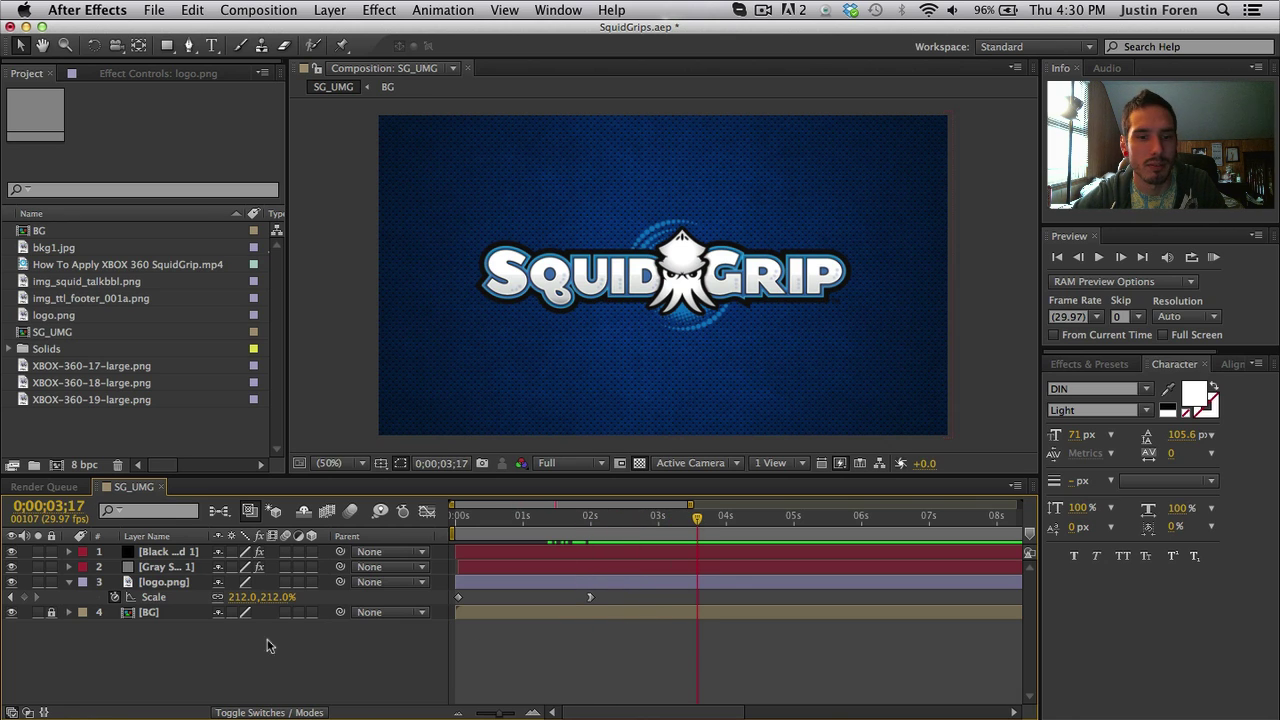
Hide the Scale property and switch the logo.png layer to 3D
click(130, 597)
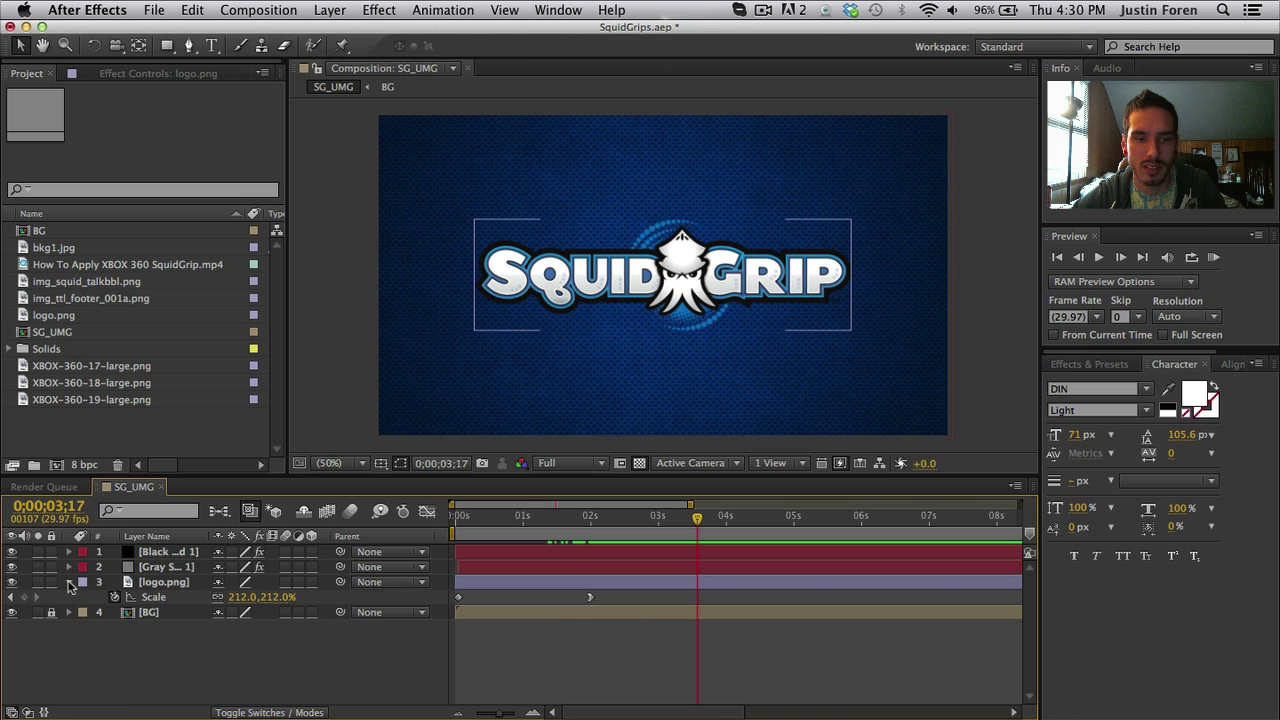
click(69, 582)
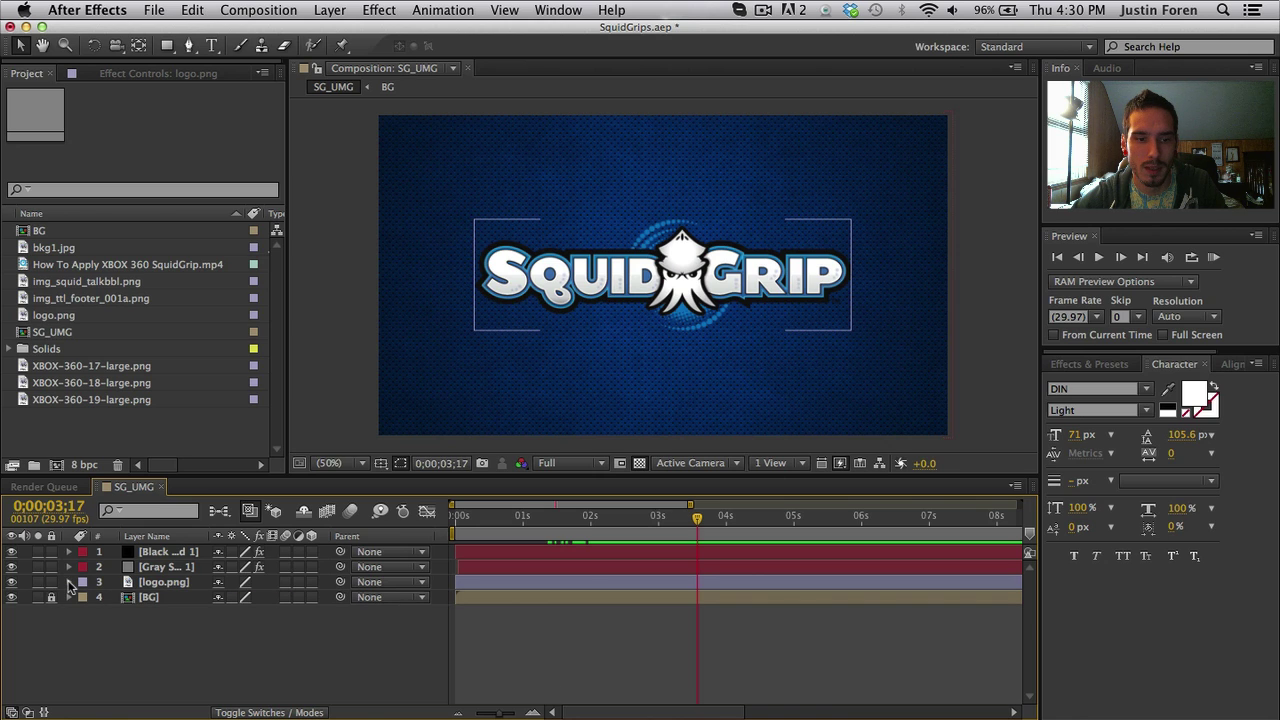
click(311, 582)
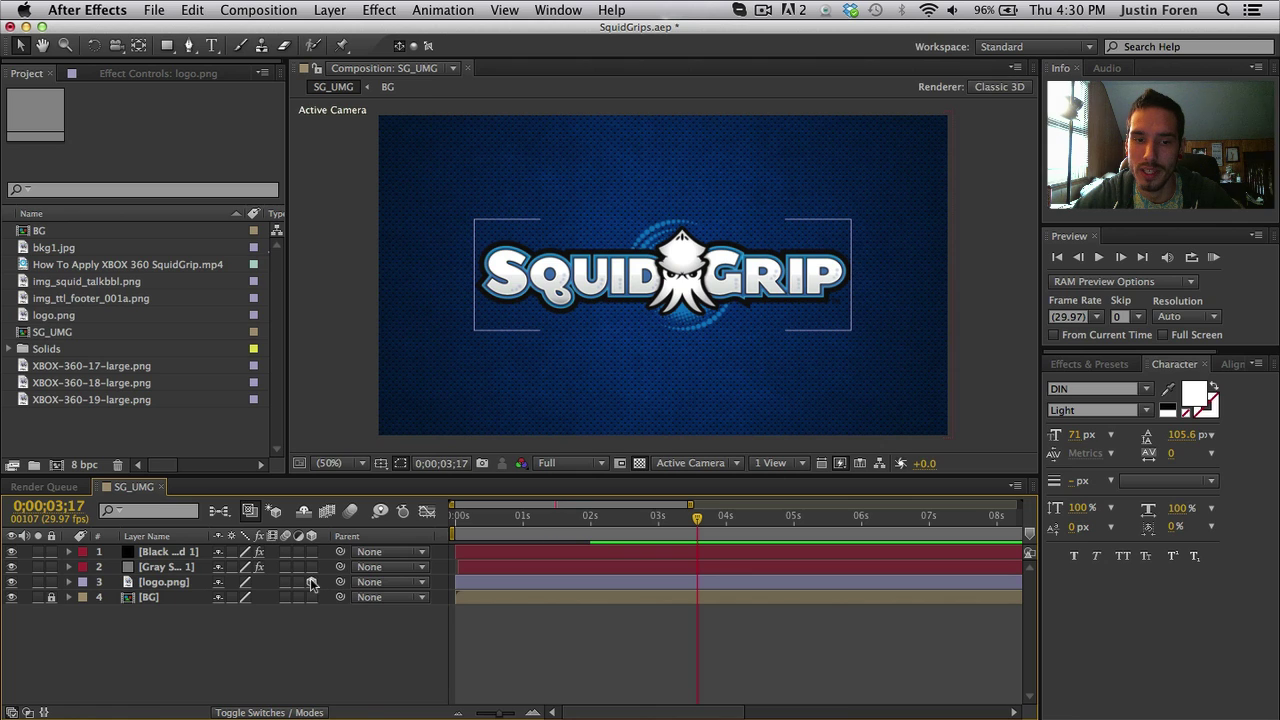
click(253, 713)
click(254, 713)
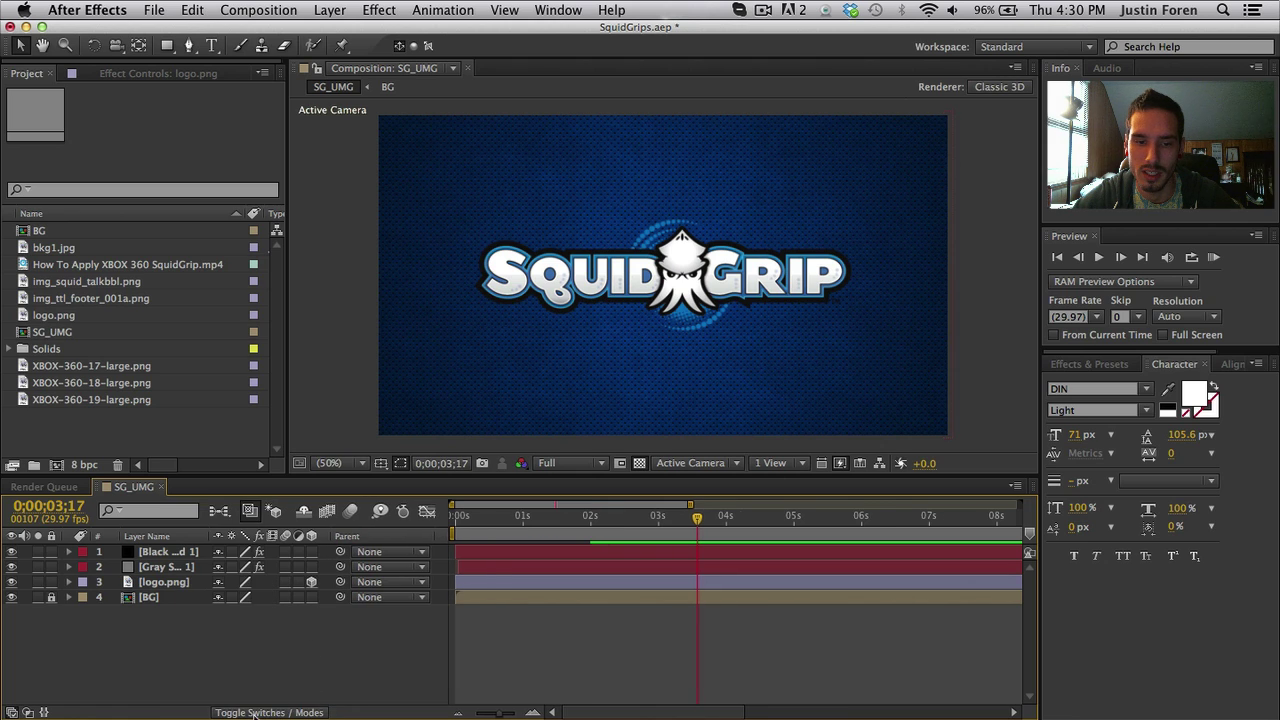
click(311, 582)
click(541, 579)
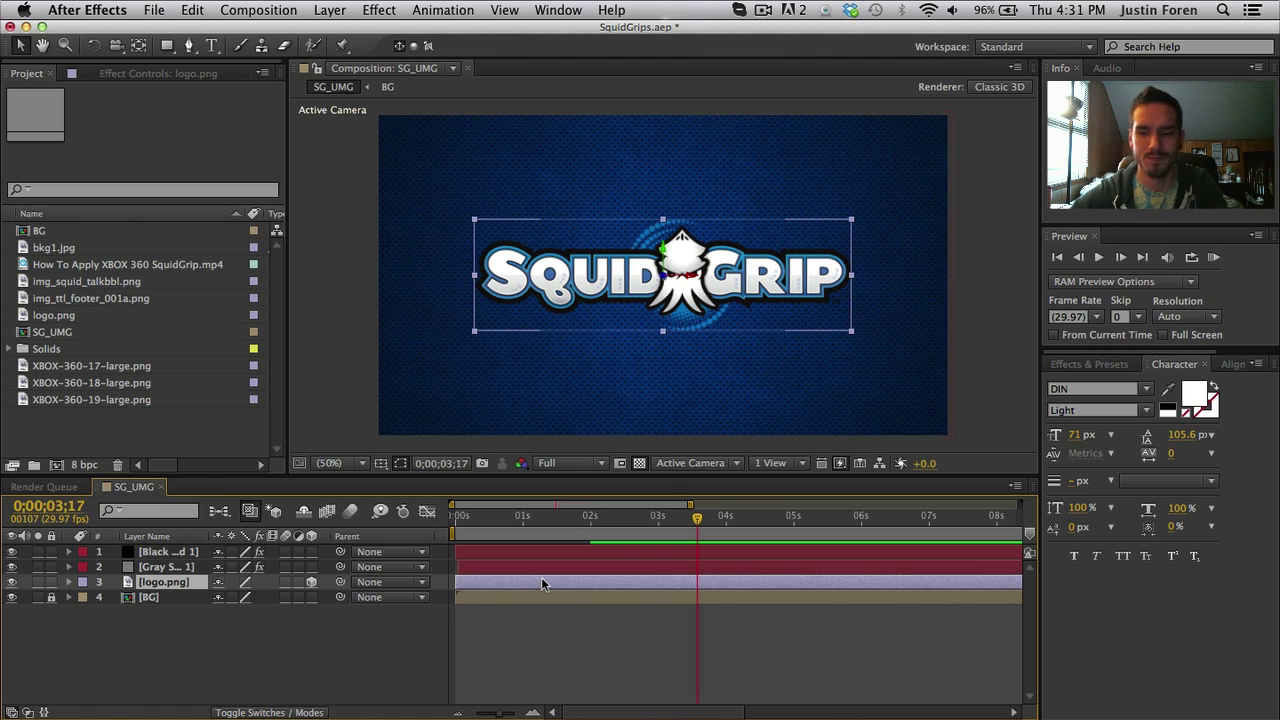
Keyframe the logo's Position at 3;17, then push it to Z -1785 at 4;16
key(p)
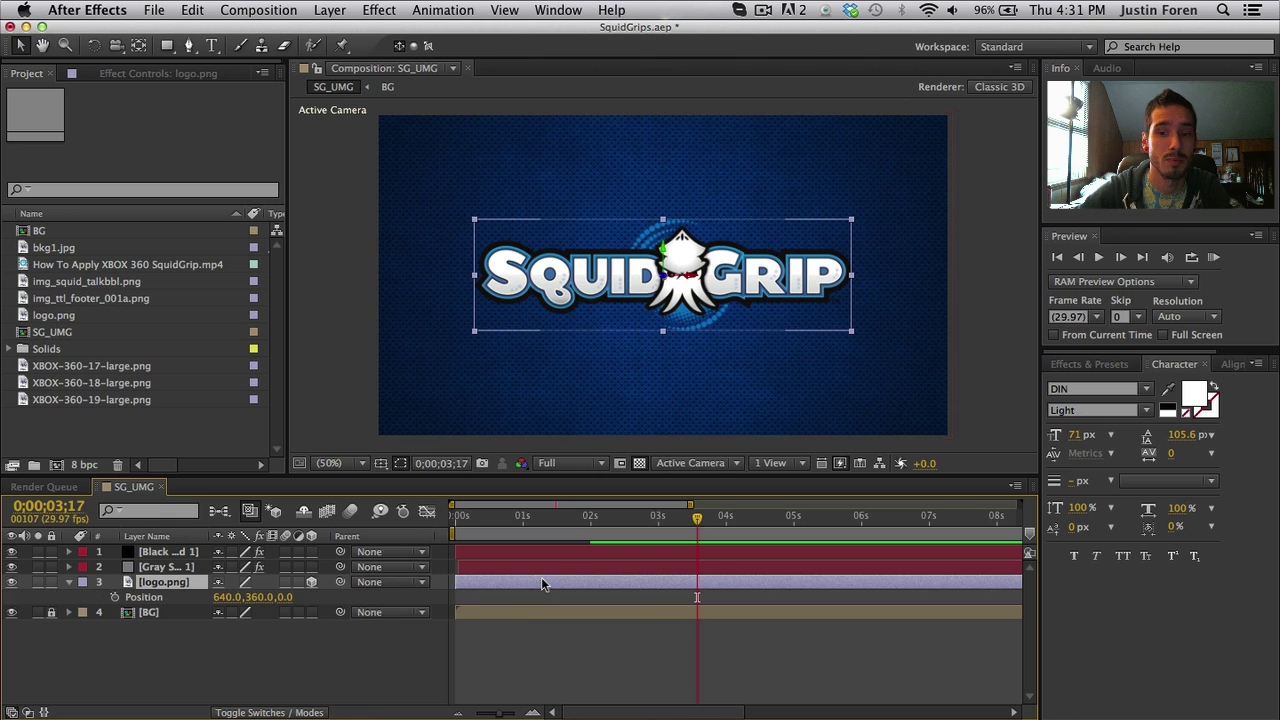
click(115, 597)
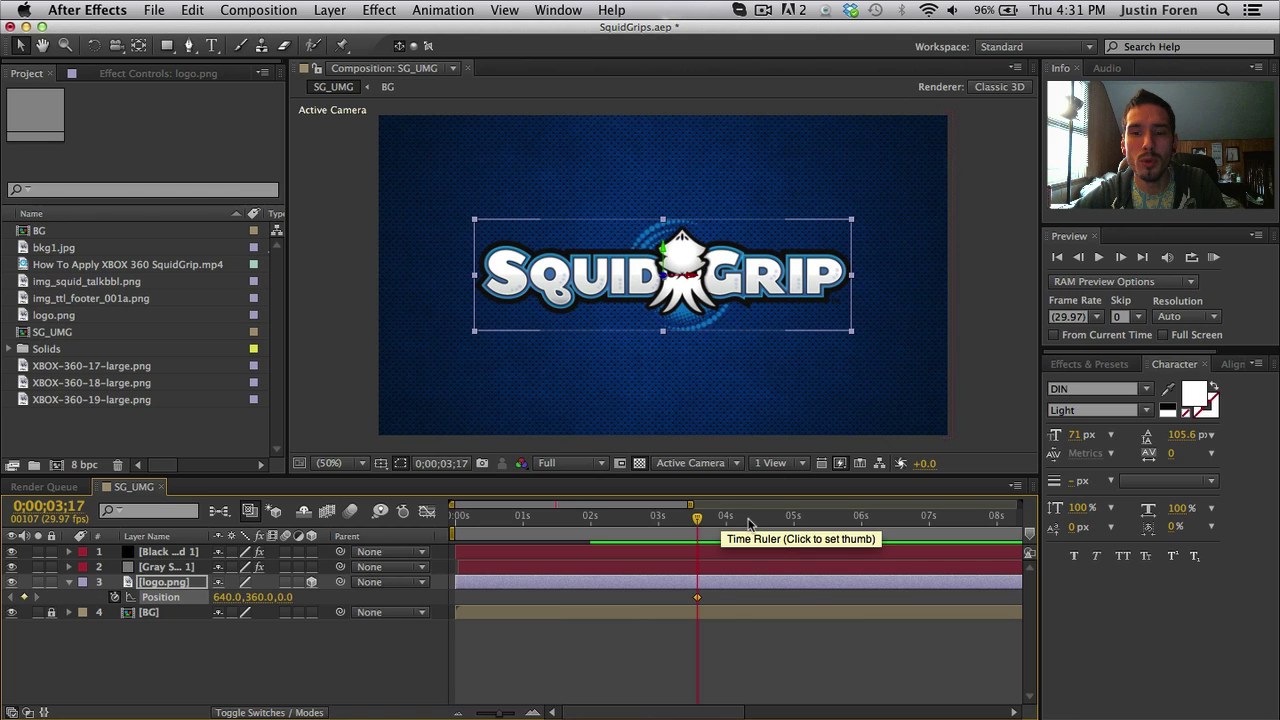
drag(748, 524, 762, 523)
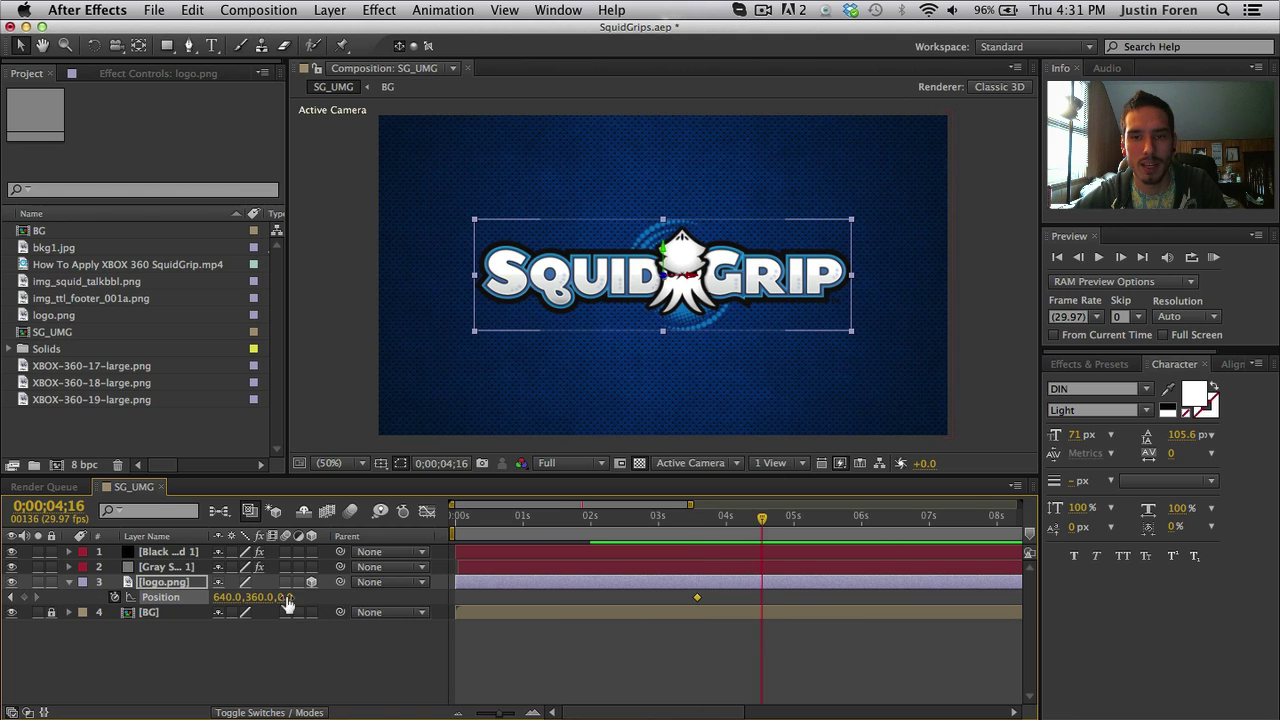
drag(288, 597, 450, 602)
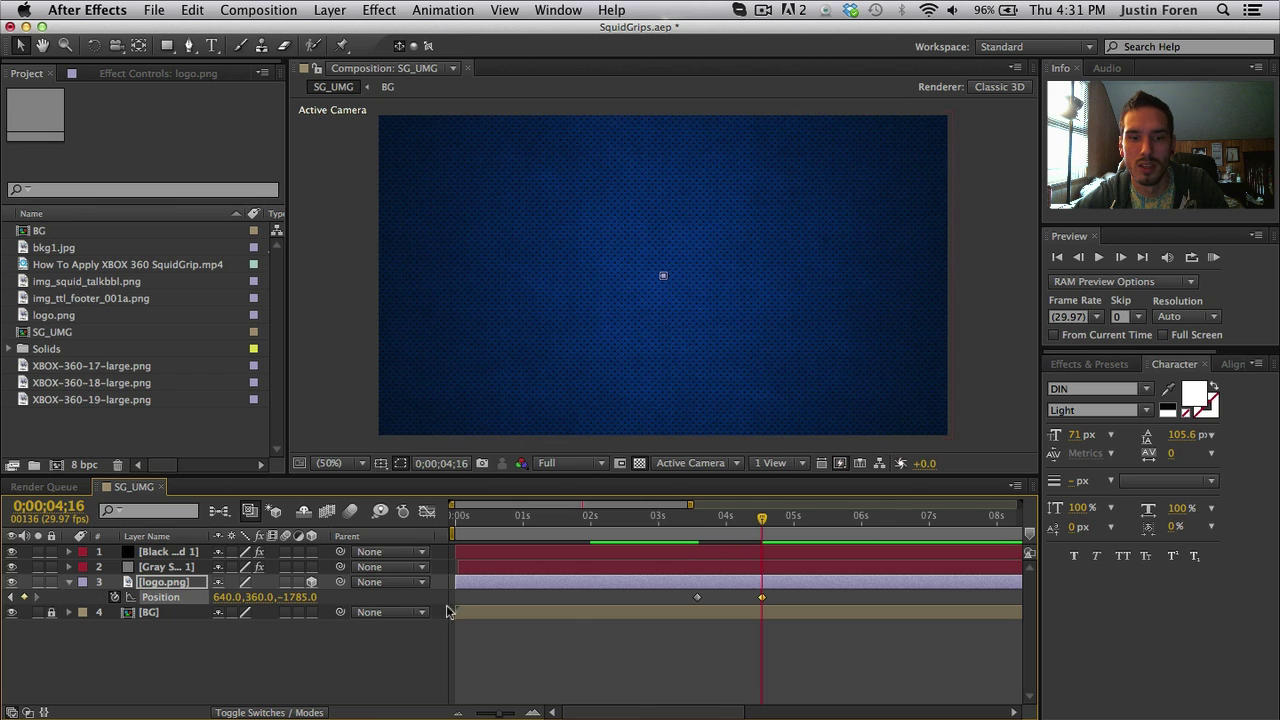
At 4;04, change the logo layer's render quality and enable motion blur for the layer and the comp
click(596, 629)
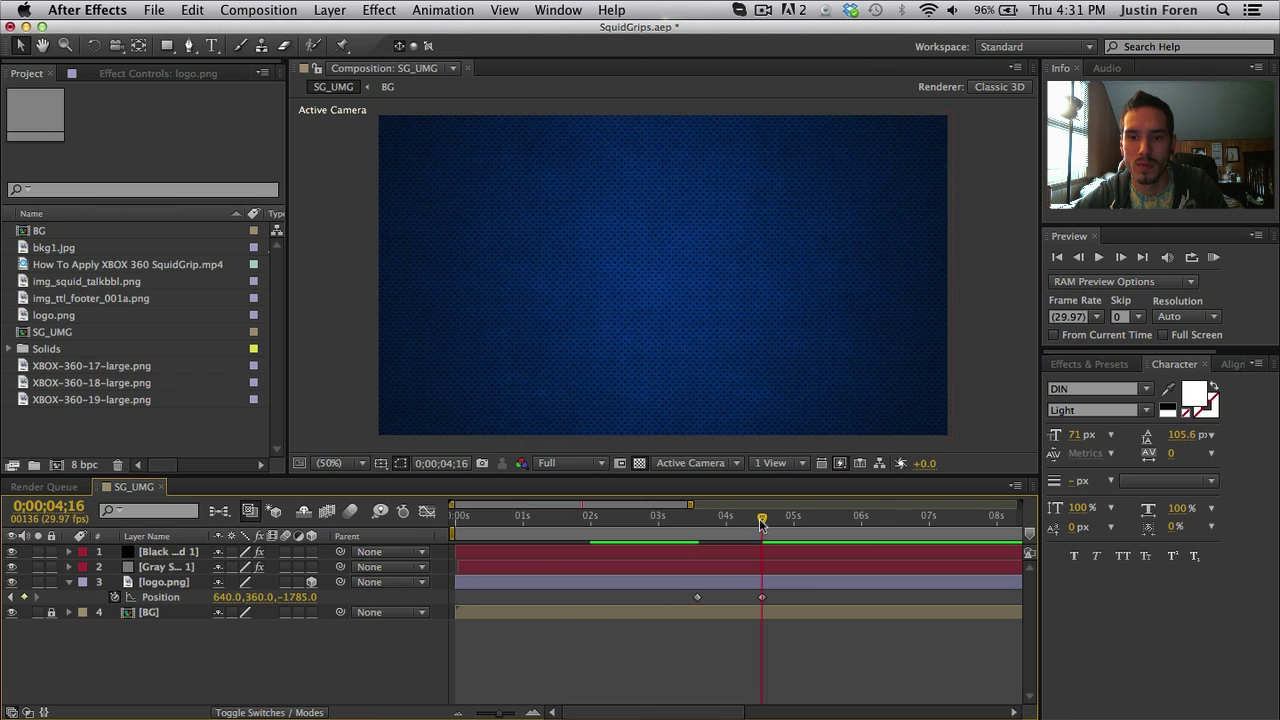
drag(761, 523, 735, 523)
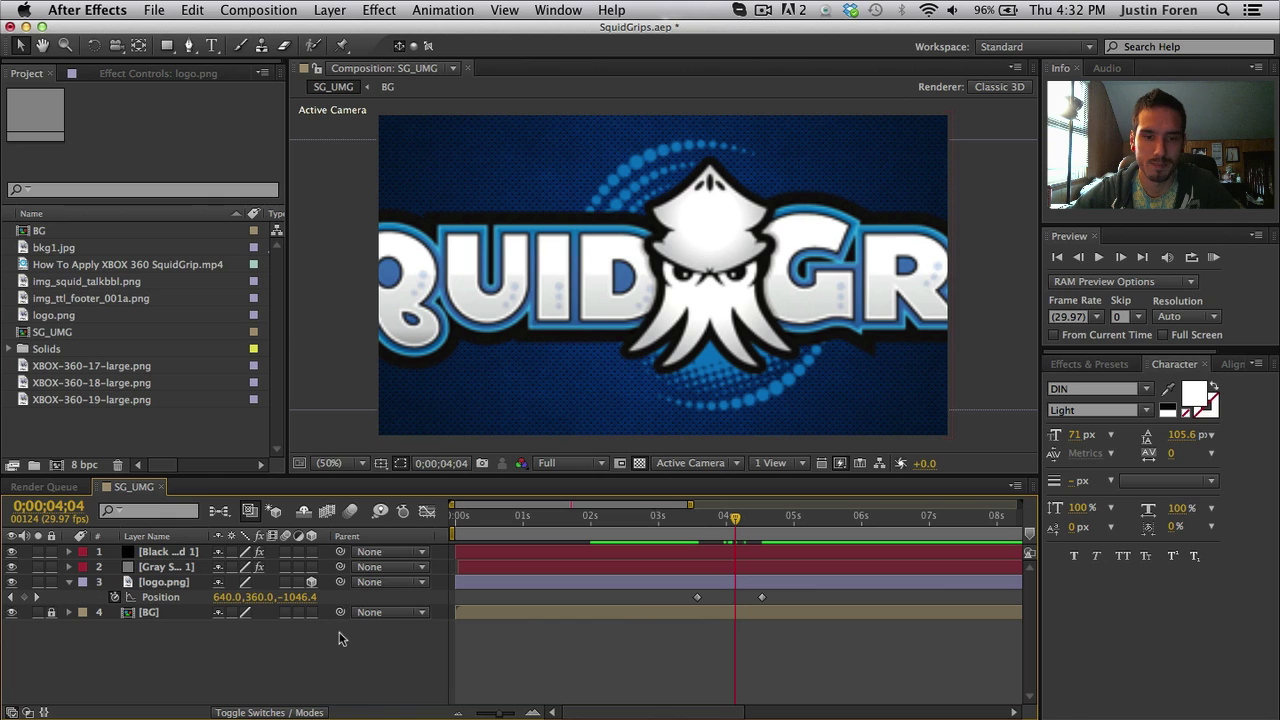
click(243, 584)
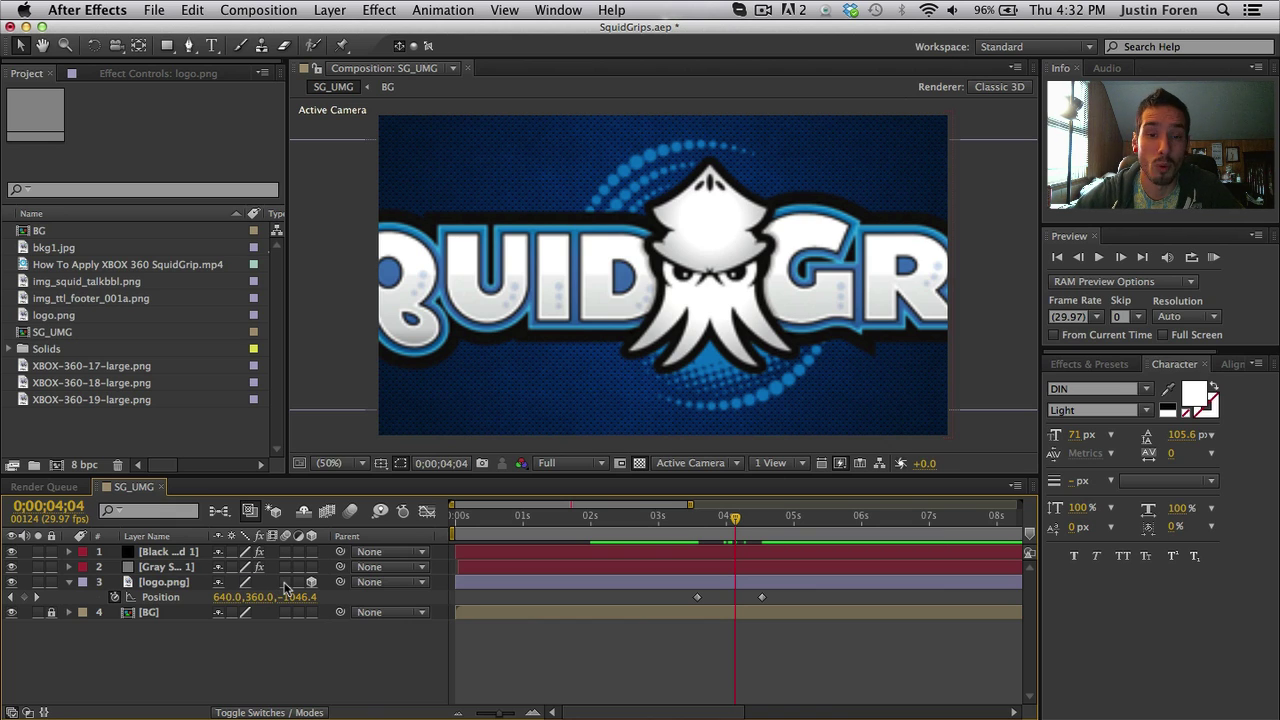
click(286, 582)
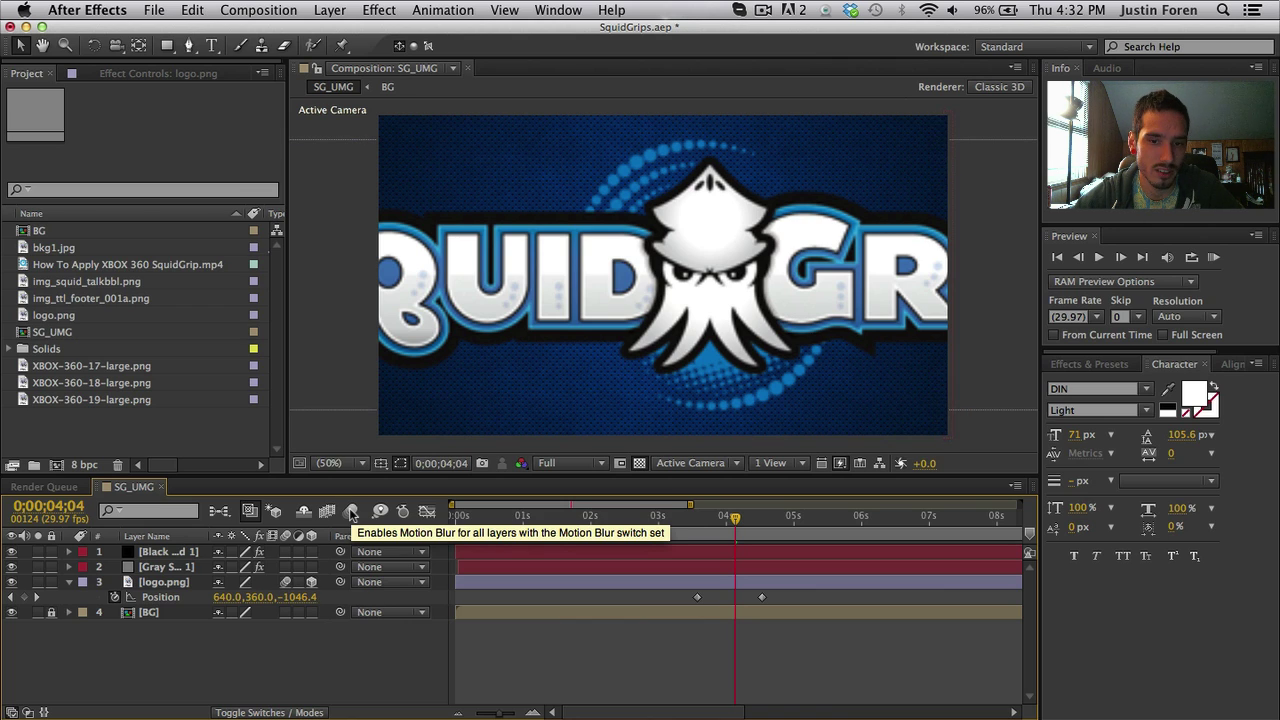
click(351, 512)
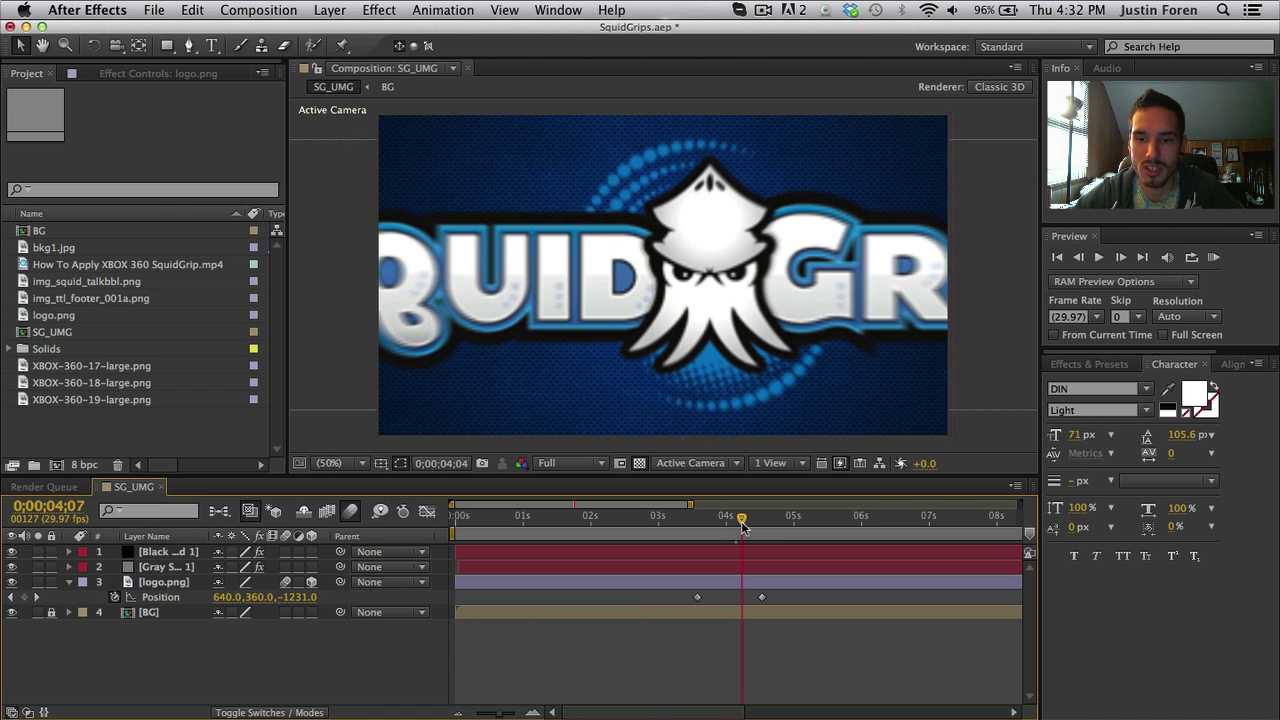
Preview the zoom around 4 seconds, return to 4;05, and reveal the logo's Opacity
mouse_move(741, 527)
mouse_down()
mouse_move(756, 526)
mouse_move(717, 527)
mouse_move(790, 527)
mouse_move(751, 527)
mouse_up()
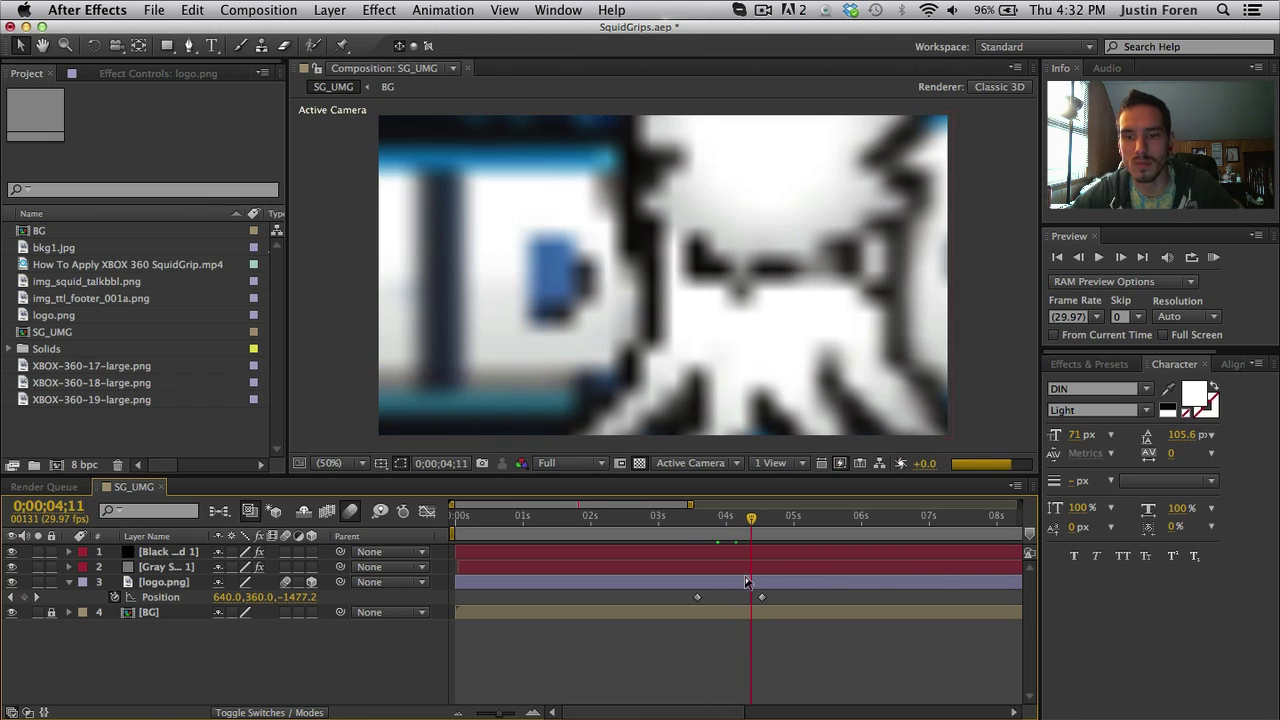
drag(751, 578, 737, 580)
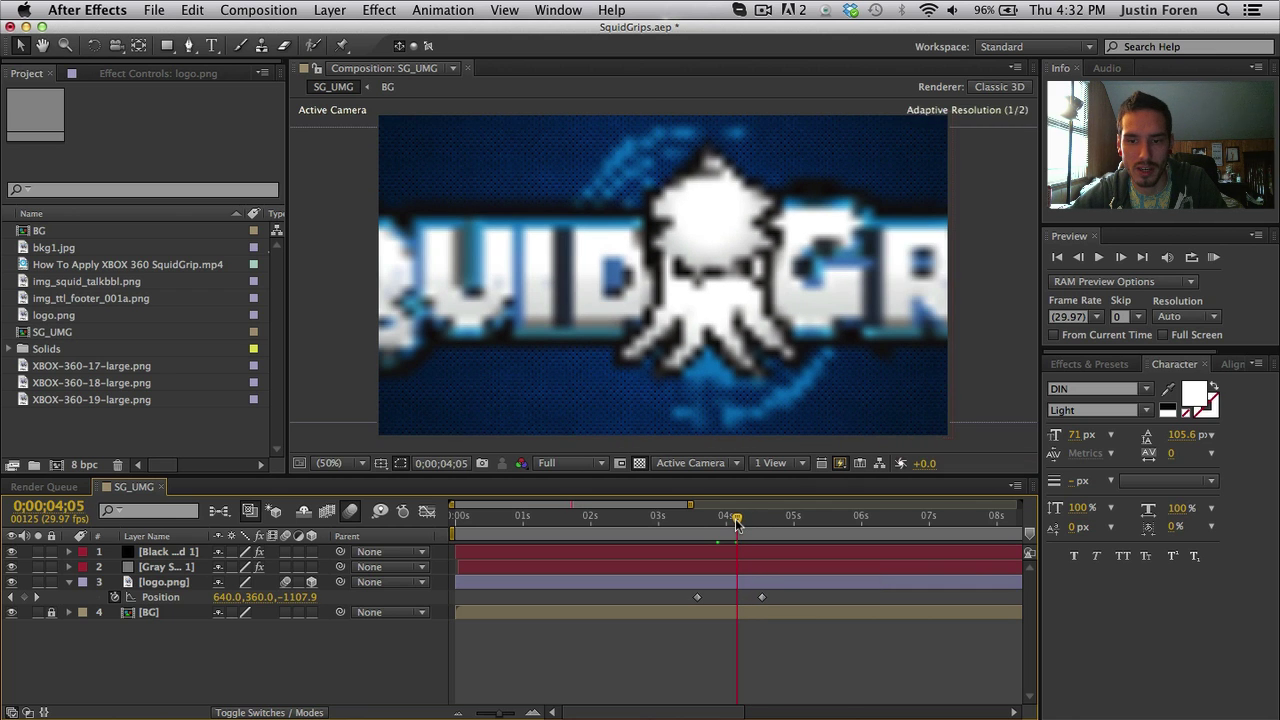
click(766, 585)
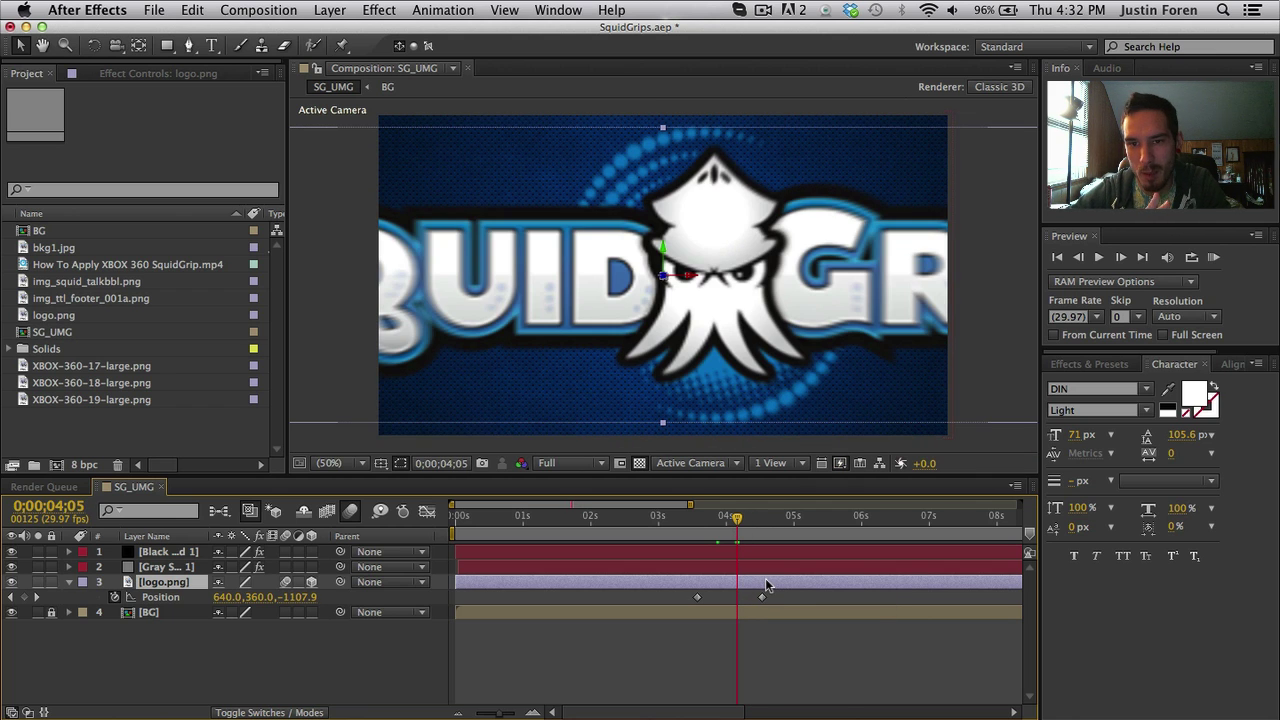
key(t)
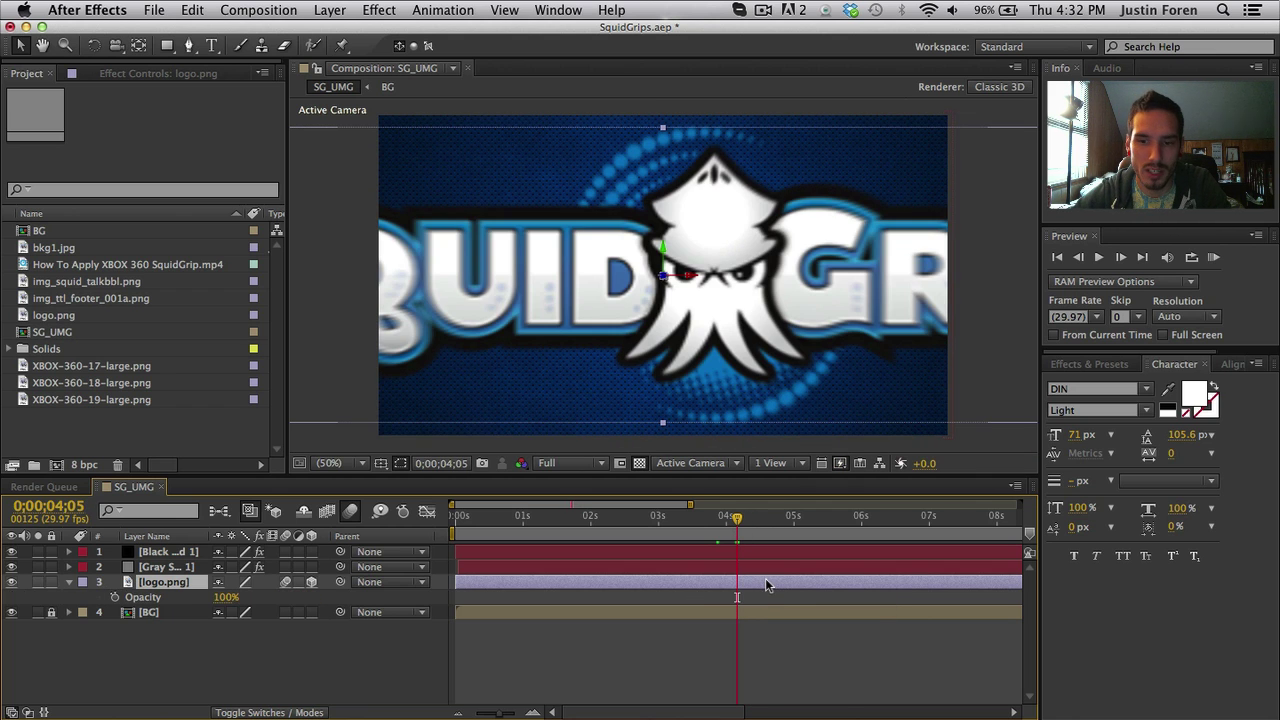
Keyframe the logo's Opacity at 100% at 4;05 and 0% at 4;15
click(115, 597)
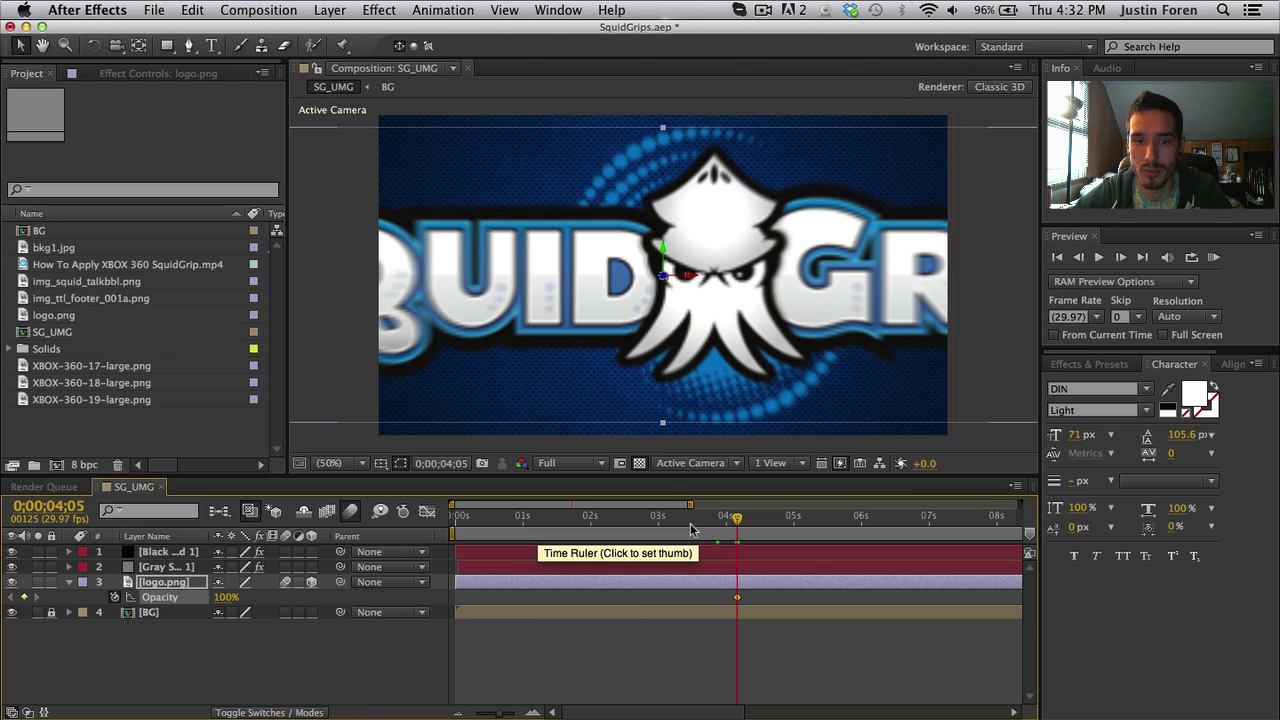
click(759, 520)
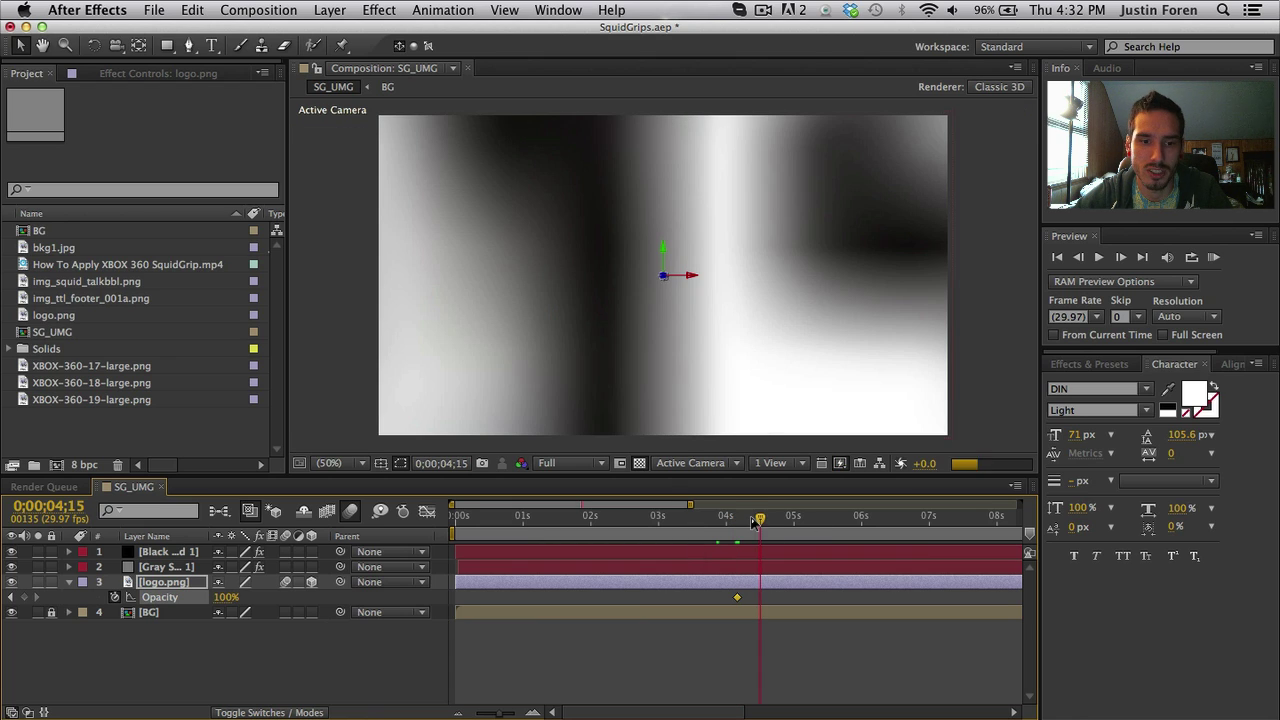
drag(222, 597, 177, 622)
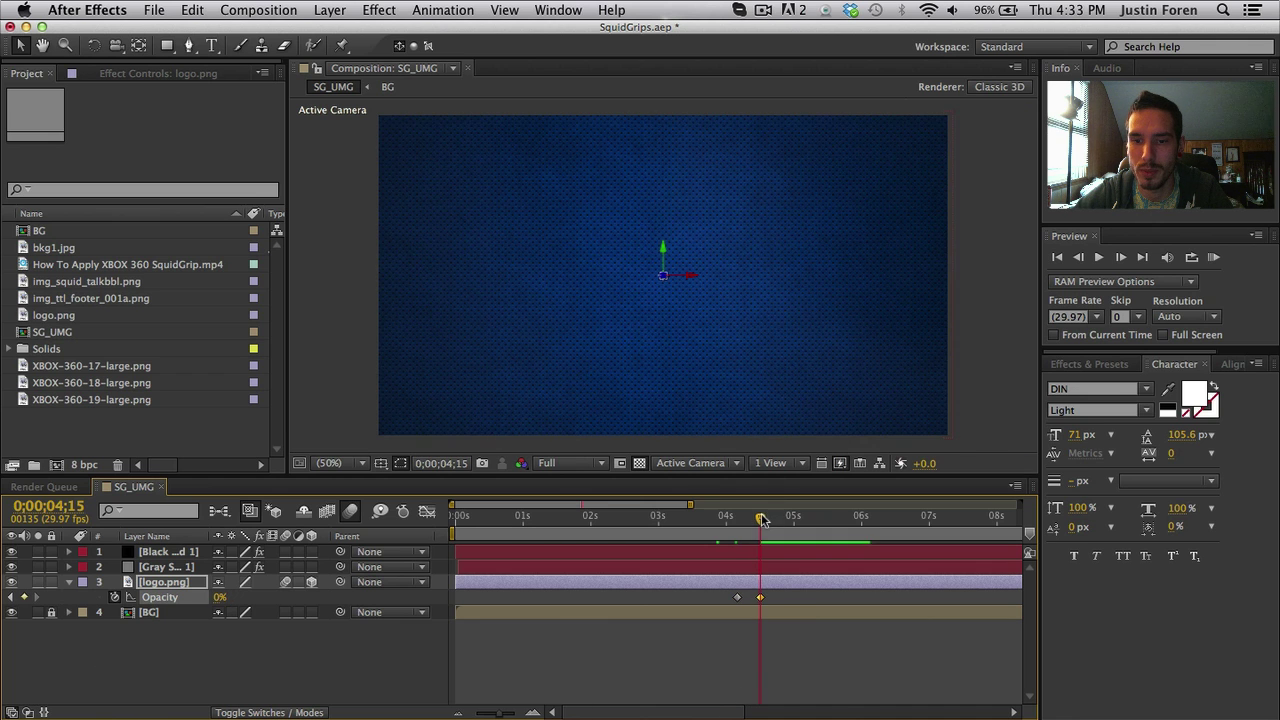
Check the fade at 4;14 and 4;16, then return to the start of the animation
drag(767, 524, 748, 525)
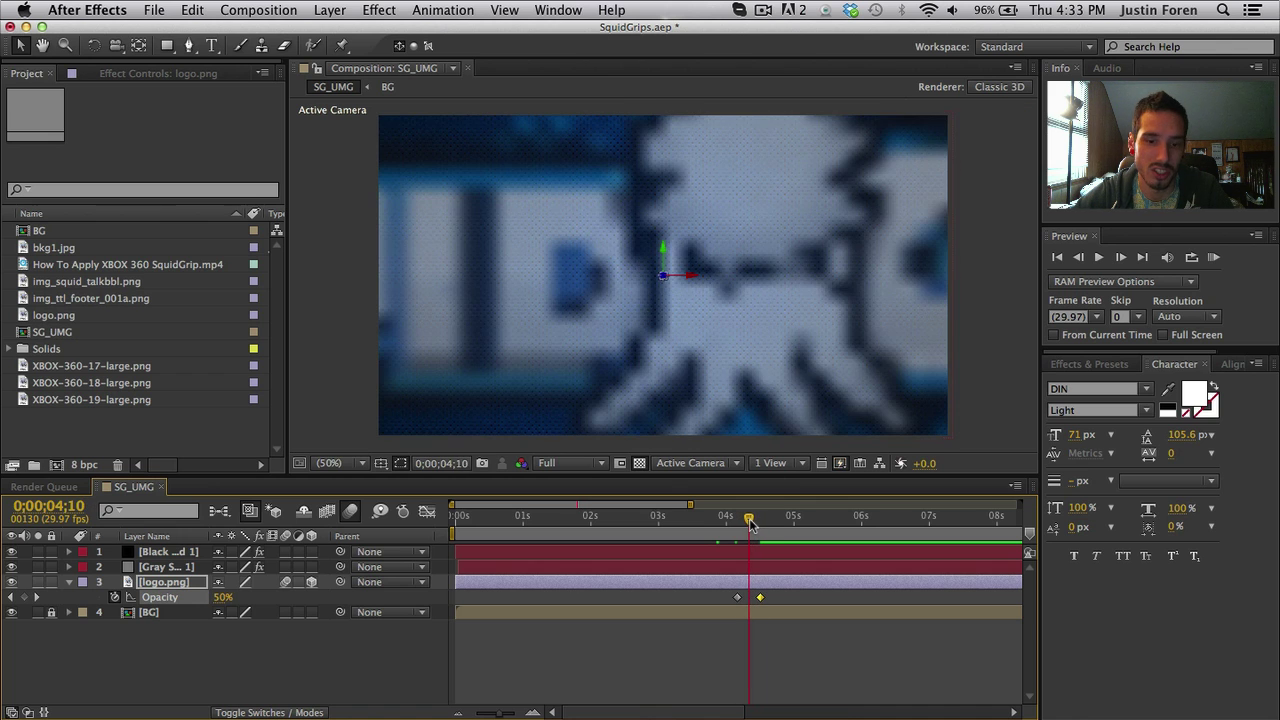
click(756, 643)
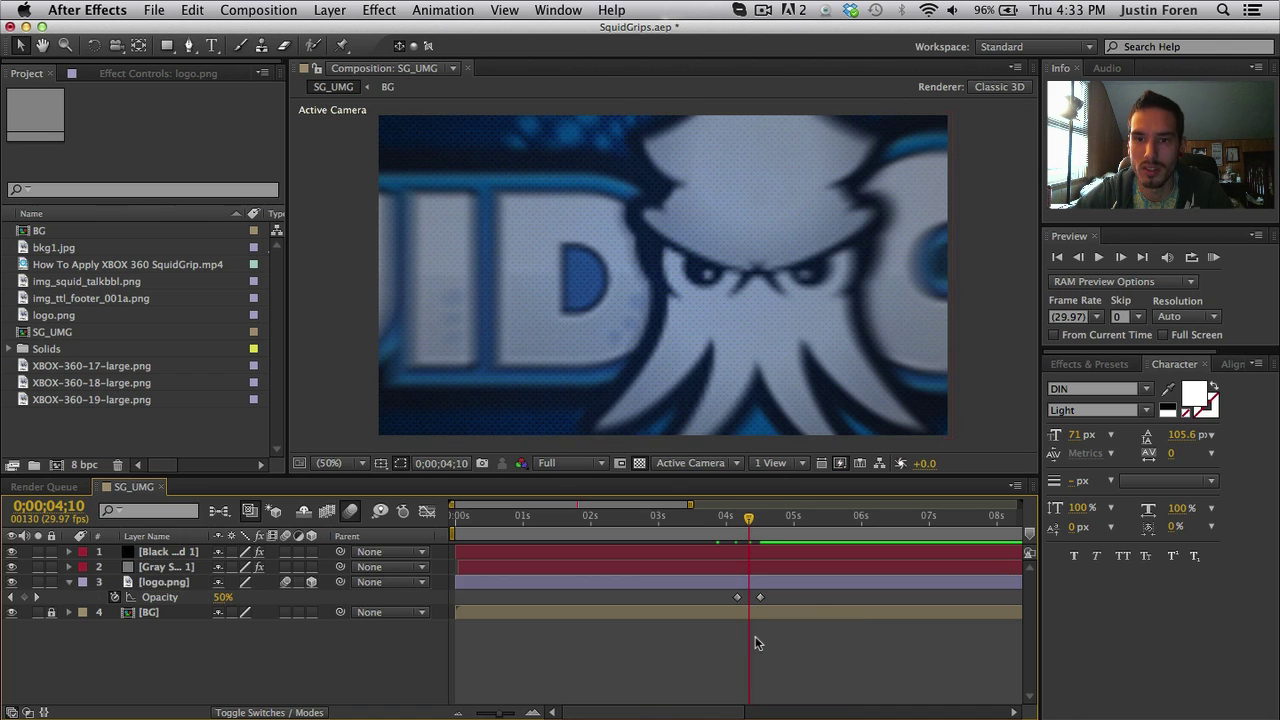
click(757, 530)
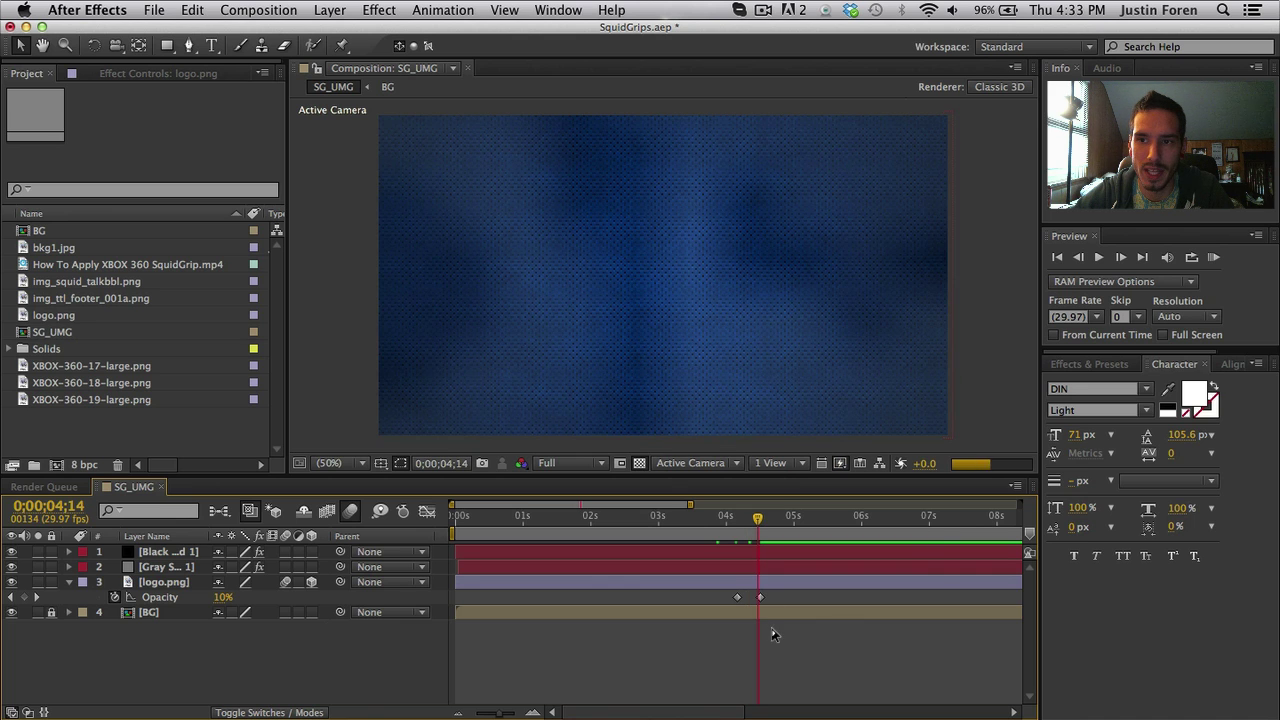
click(762, 525)
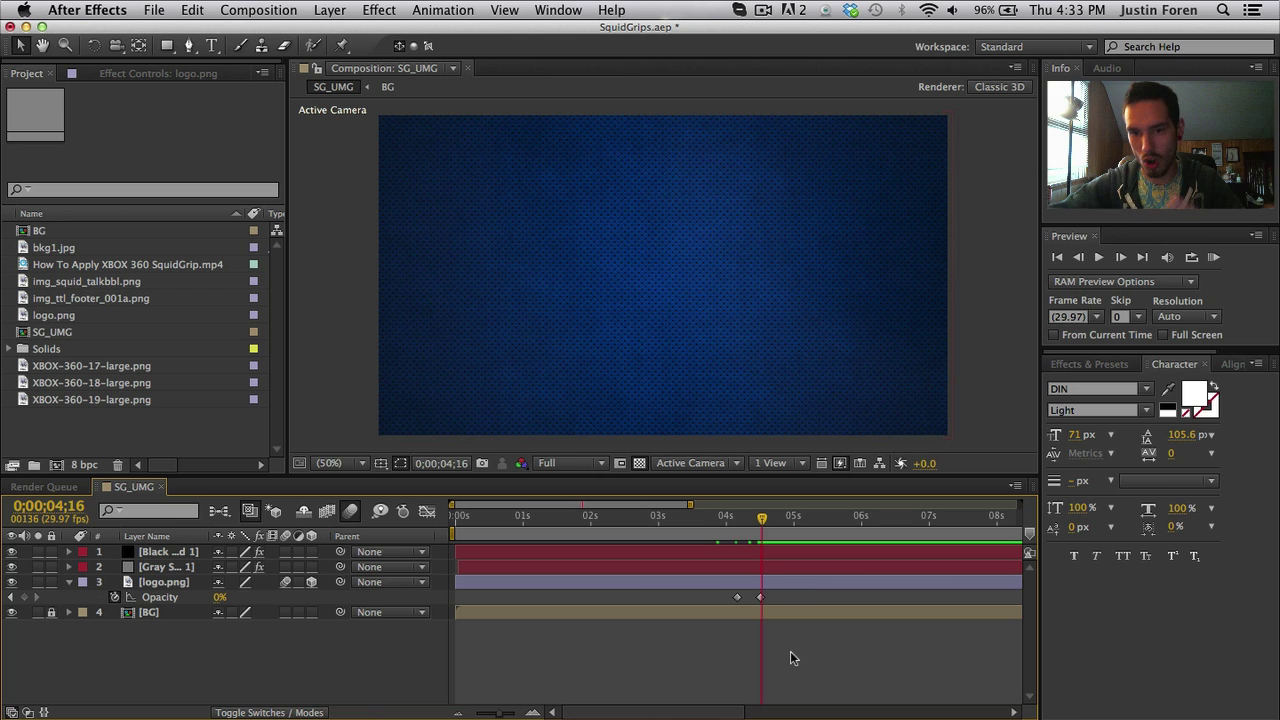
click(717, 520)
drag(702, 517, 497, 487)
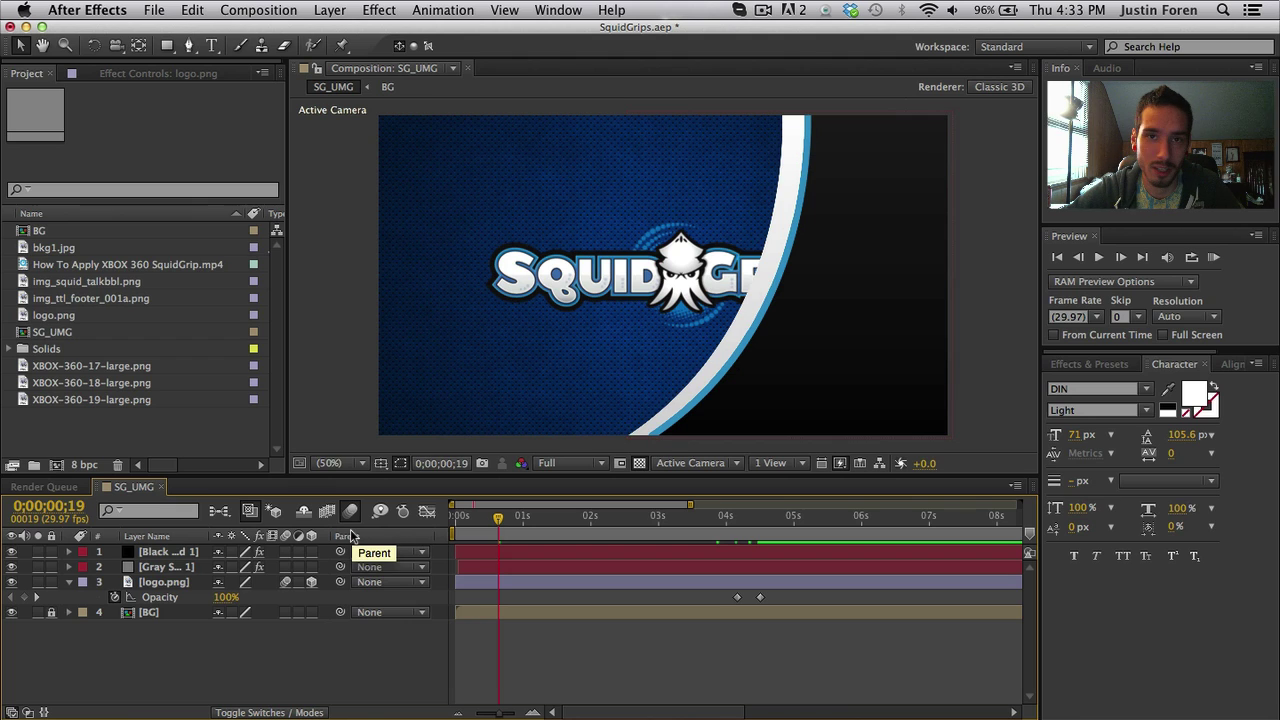
Enable motion blur on the white swoosh layer and preview the opening animation
click(286, 567)
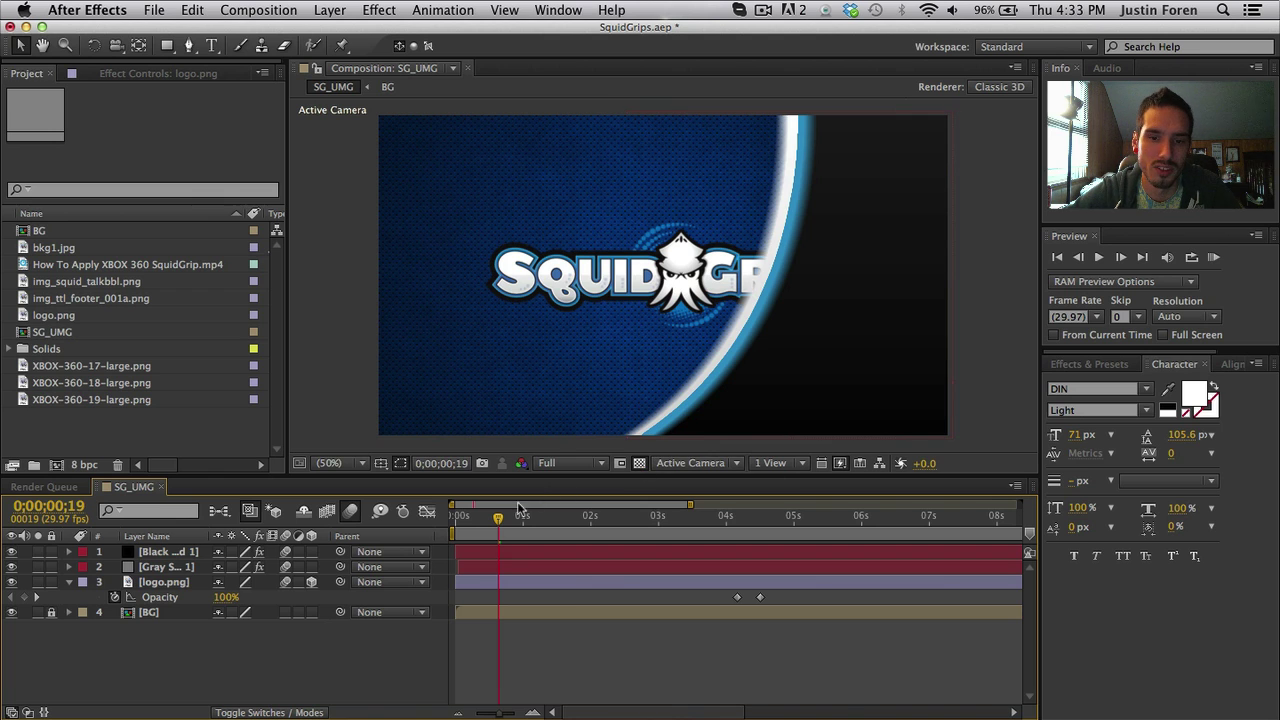
drag(498, 518, 788, 512)
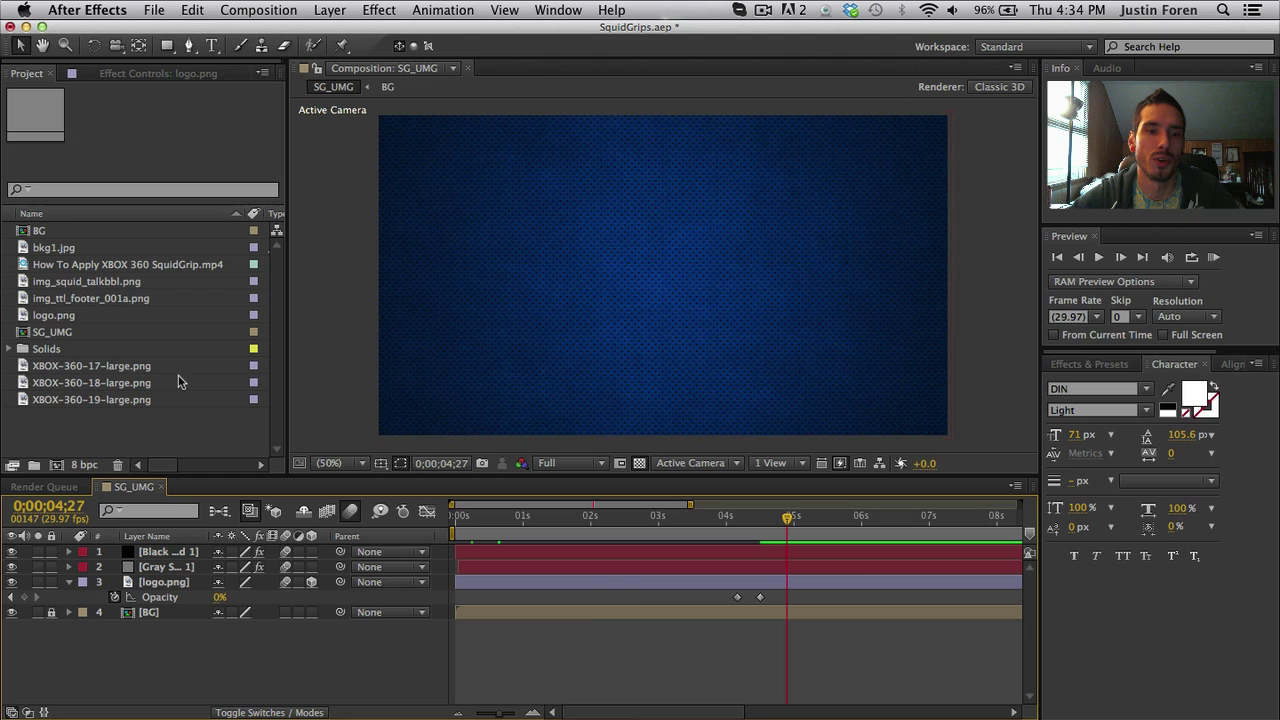
Add How To Apply XBOX 360 SquidGrip.mp4 to the comp, trim it to start at 4;27, and preview
click(141, 266)
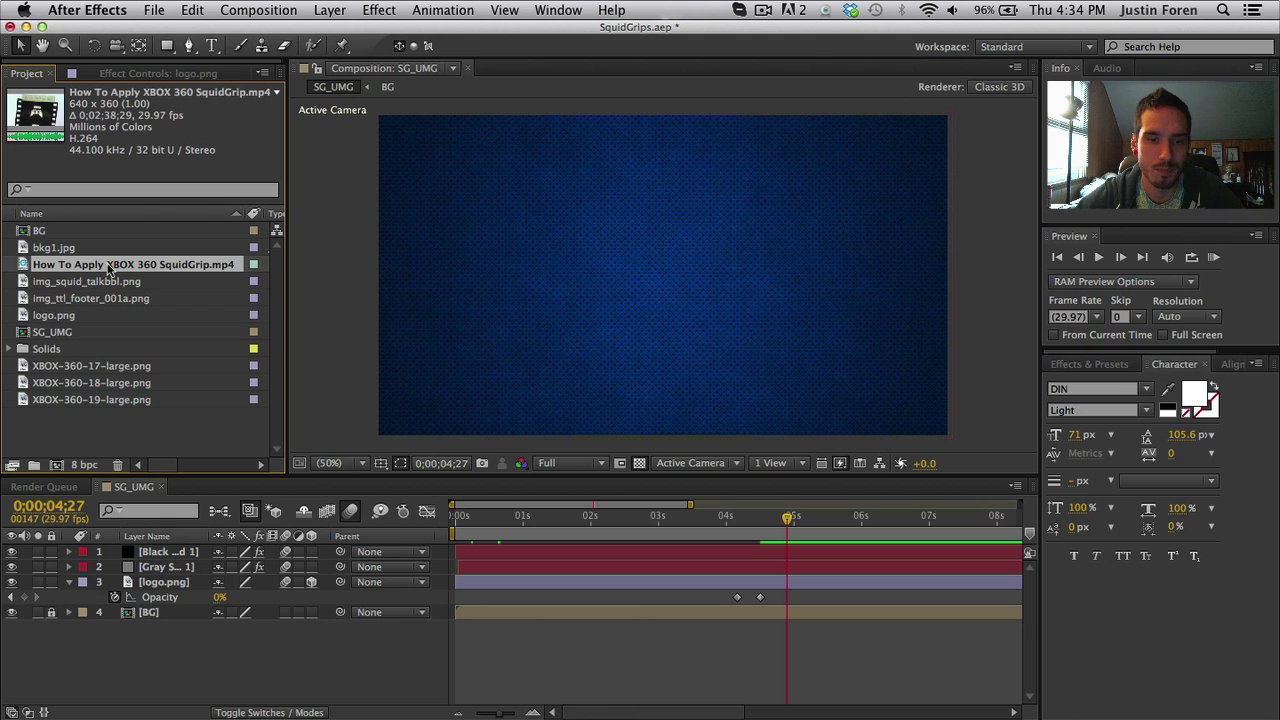
drag(108, 268, 668, 279)
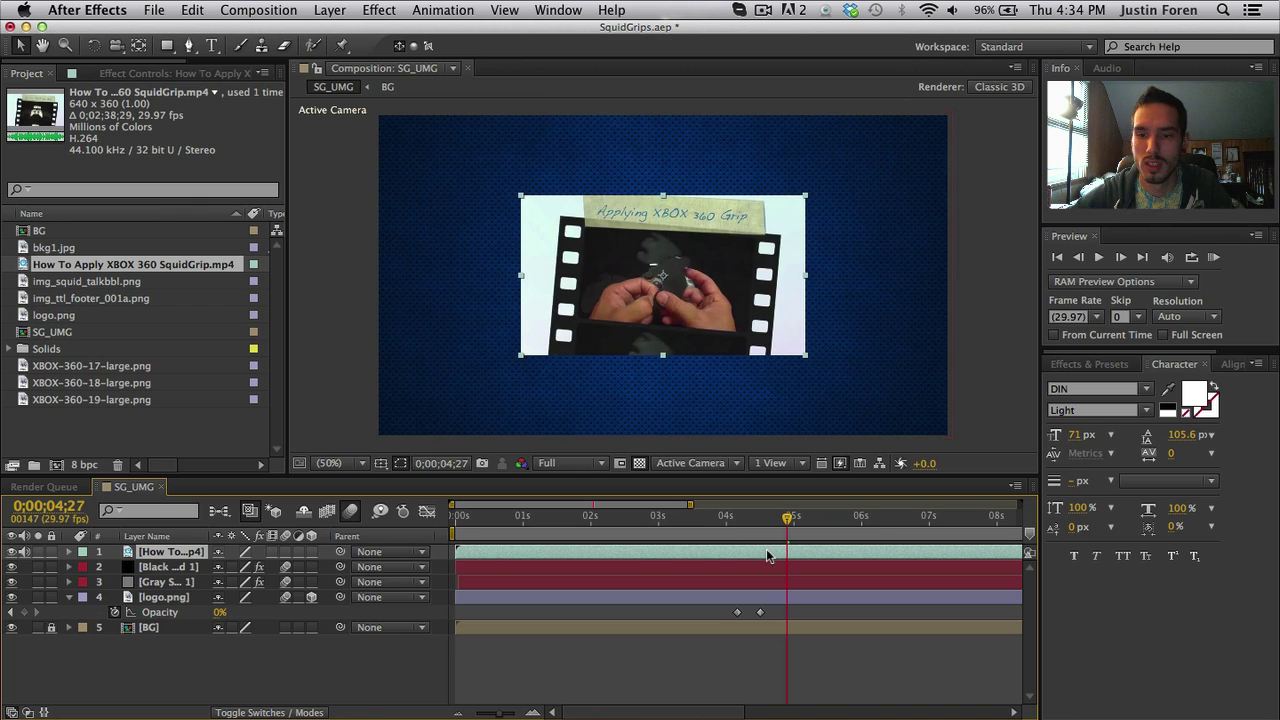
drag(933, 550, 451, 553)
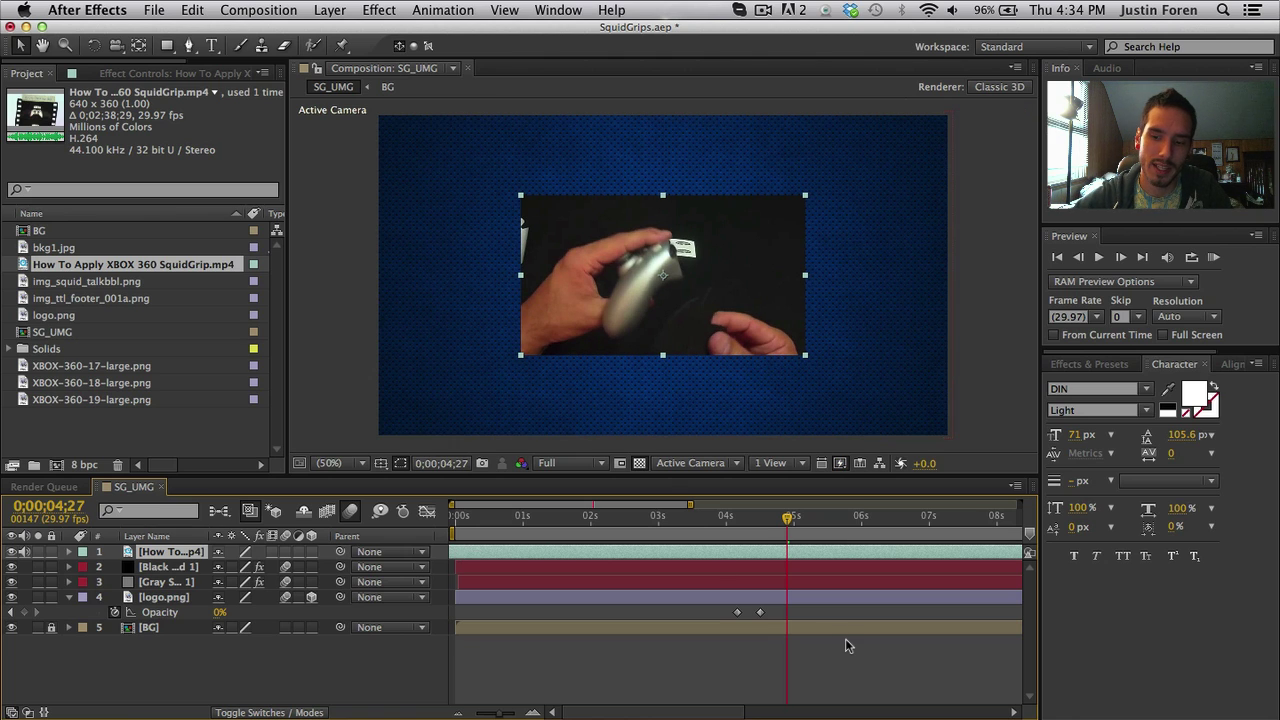
key(alt+bracketleft)
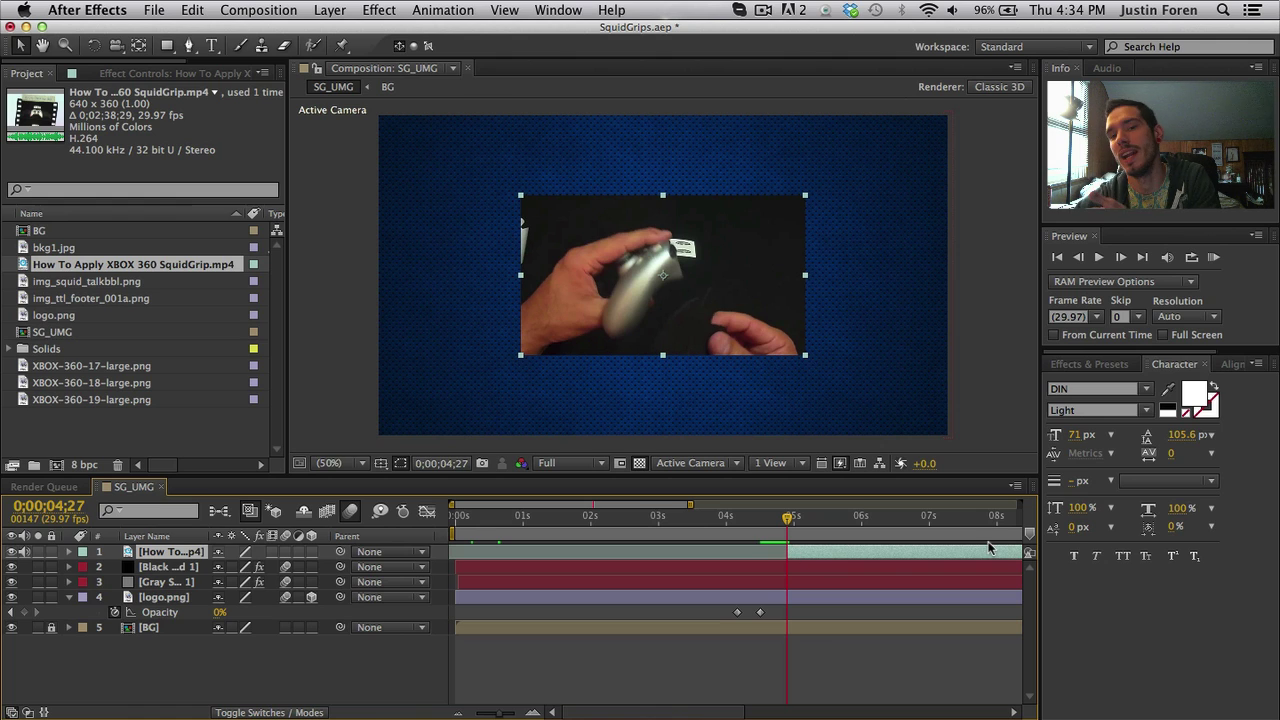
scroll(888, 549, right, 5)
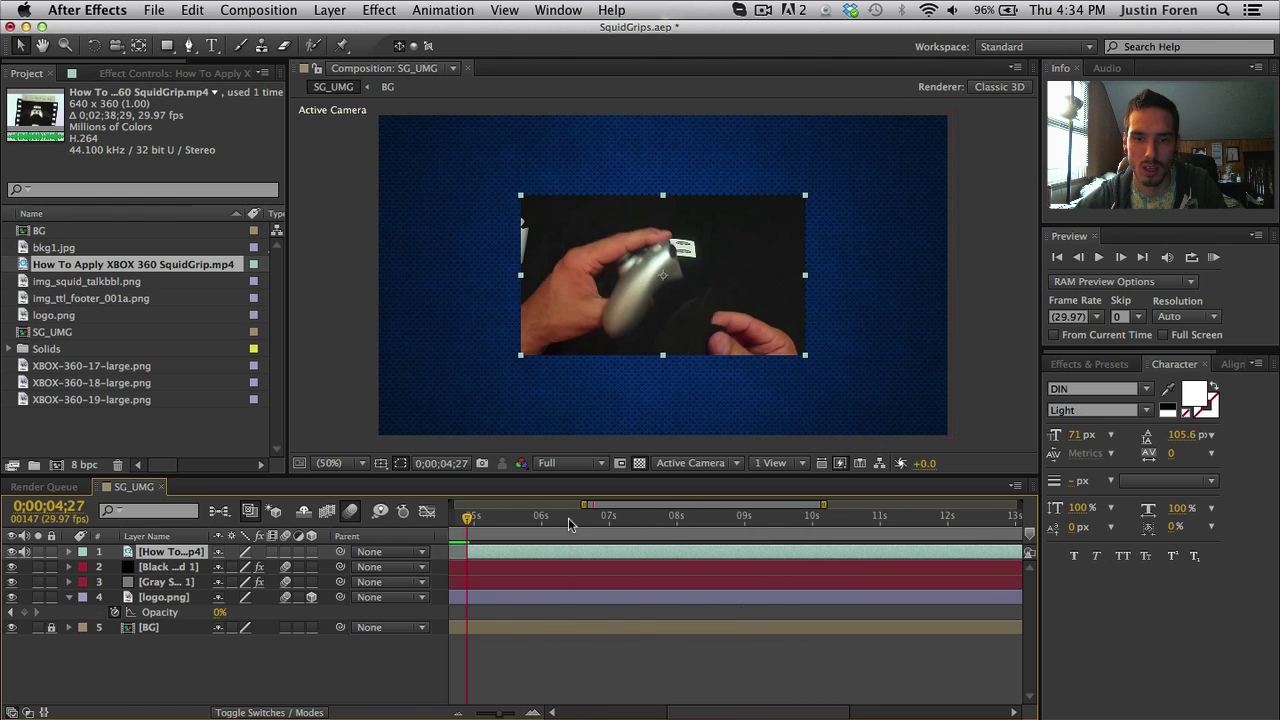
drag(565, 517, 881, 520)
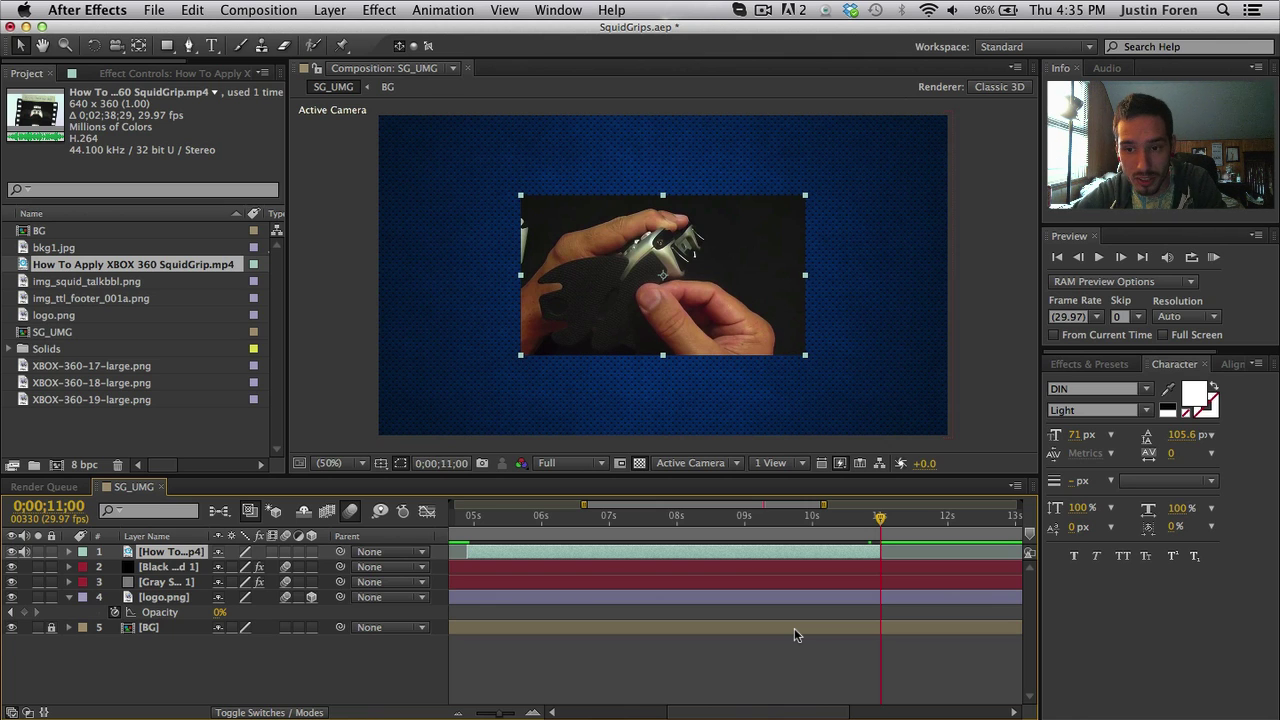
Undo an accidental duplicate of the clip layer and pan the composition view
key(super+d)
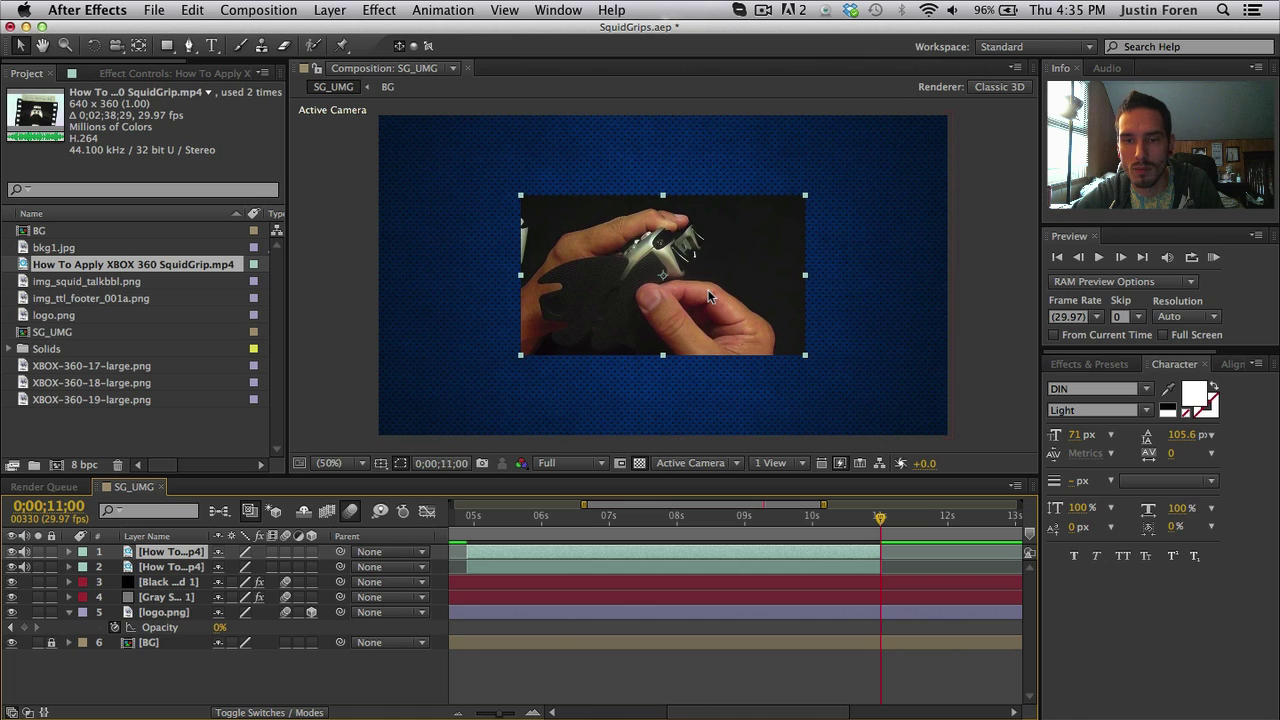
key(super+z)
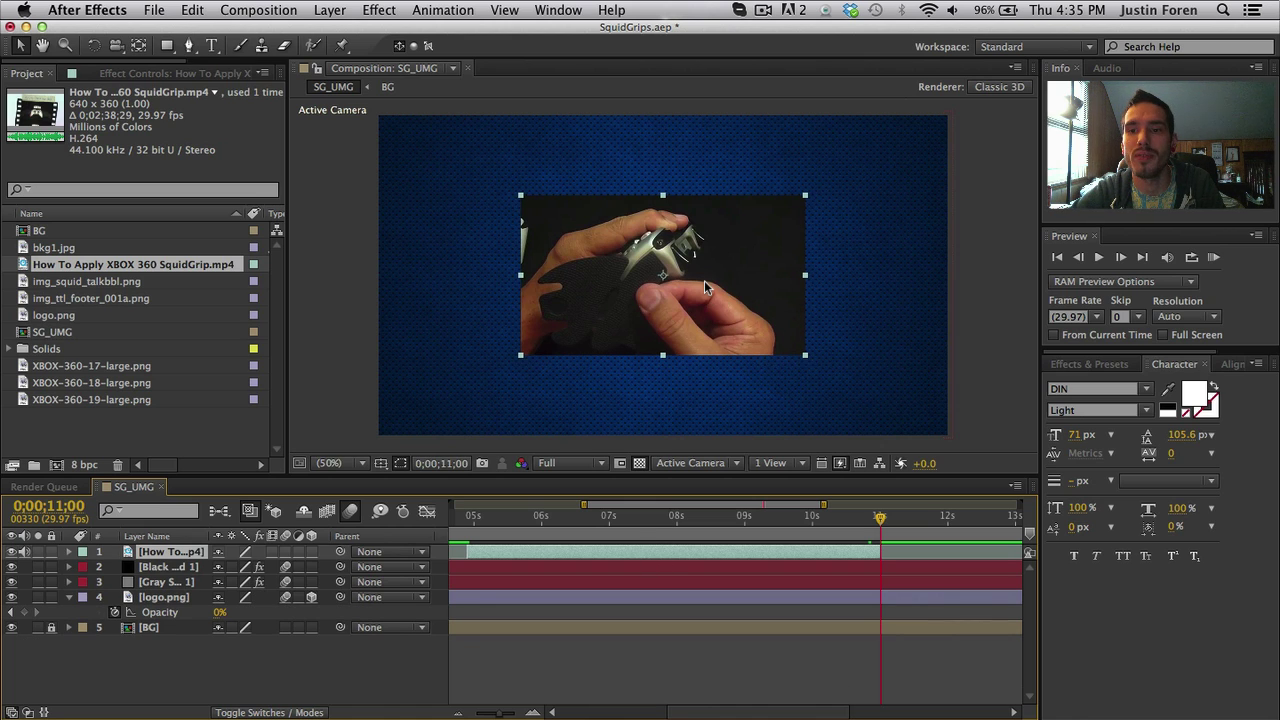
drag(800, 213, 789, 220)
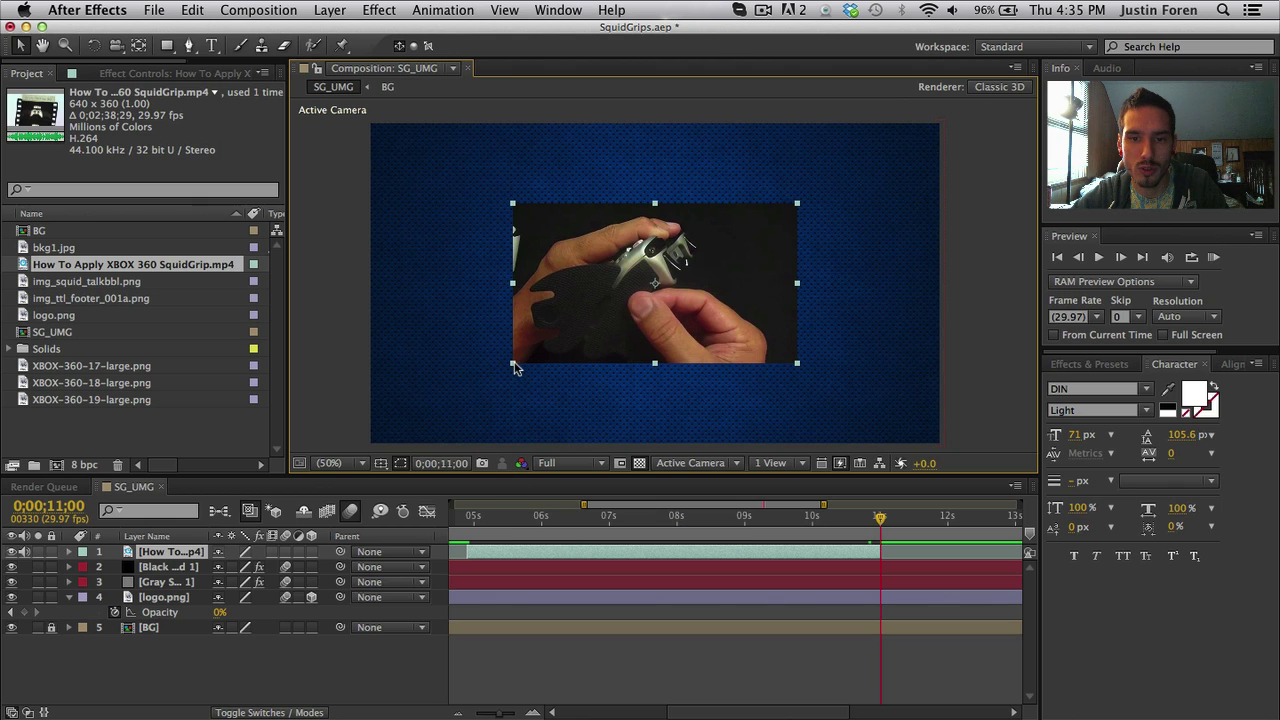
Shrink the tutorial video and place it in the top-right corner
drag(514, 366, 542, 346)
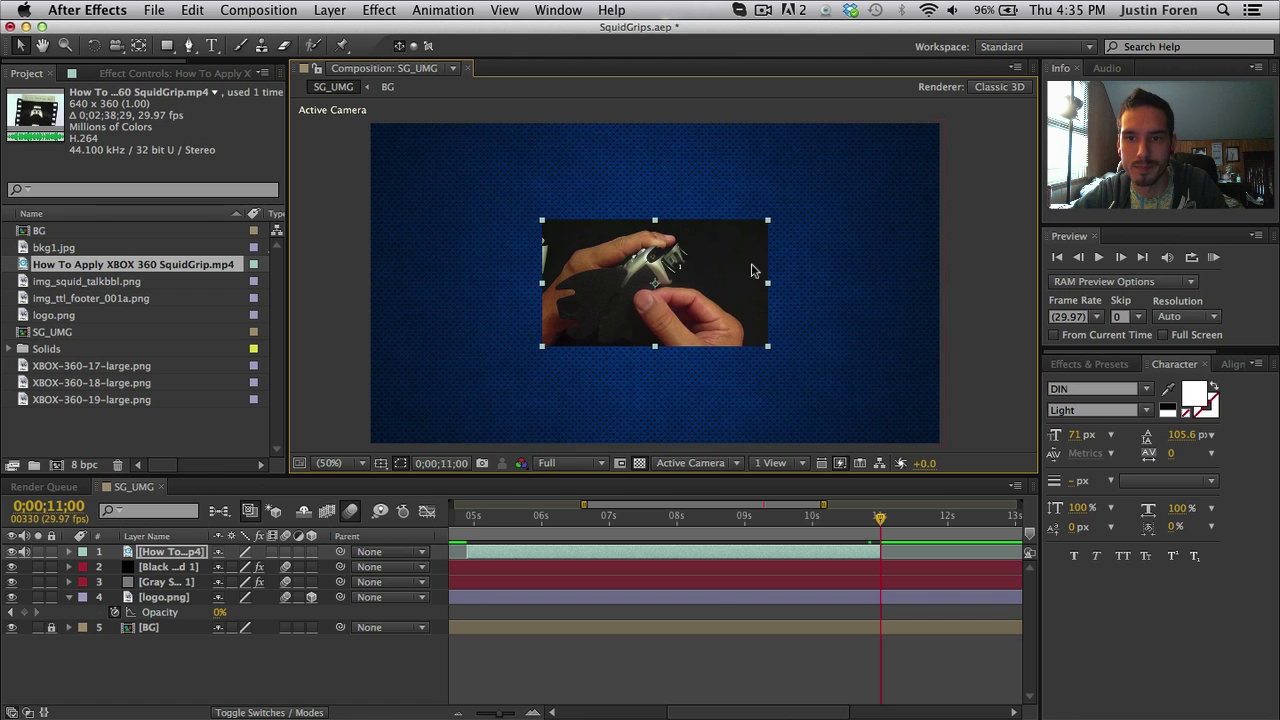
drag(729, 289, 619, 217)
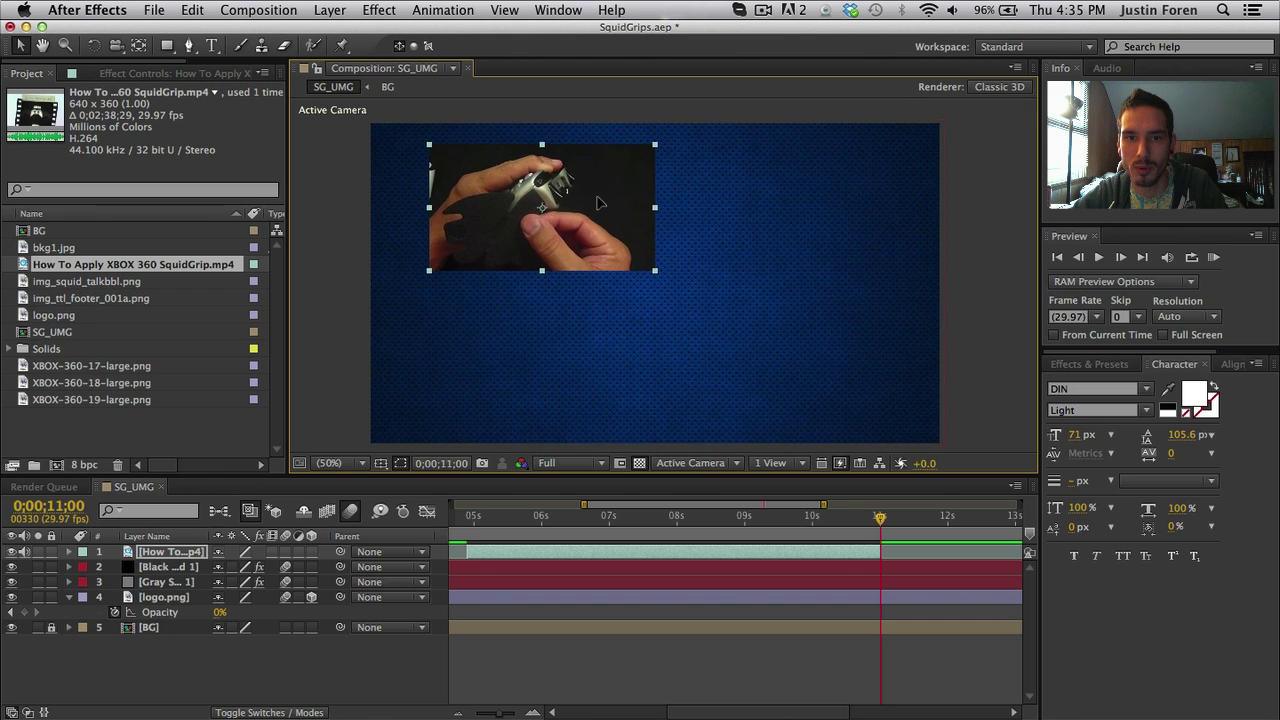
drag(598, 204, 889, 205)
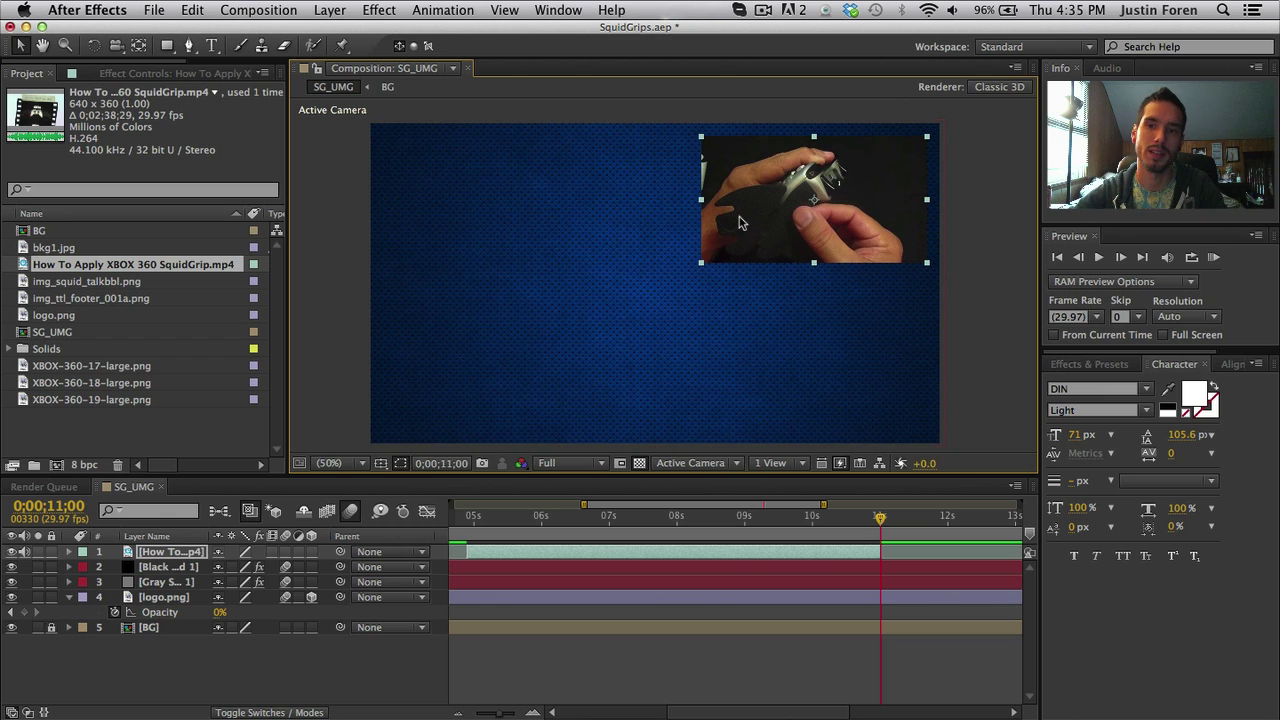
drag(701, 264, 721, 252)
drag(838, 230, 856, 218)
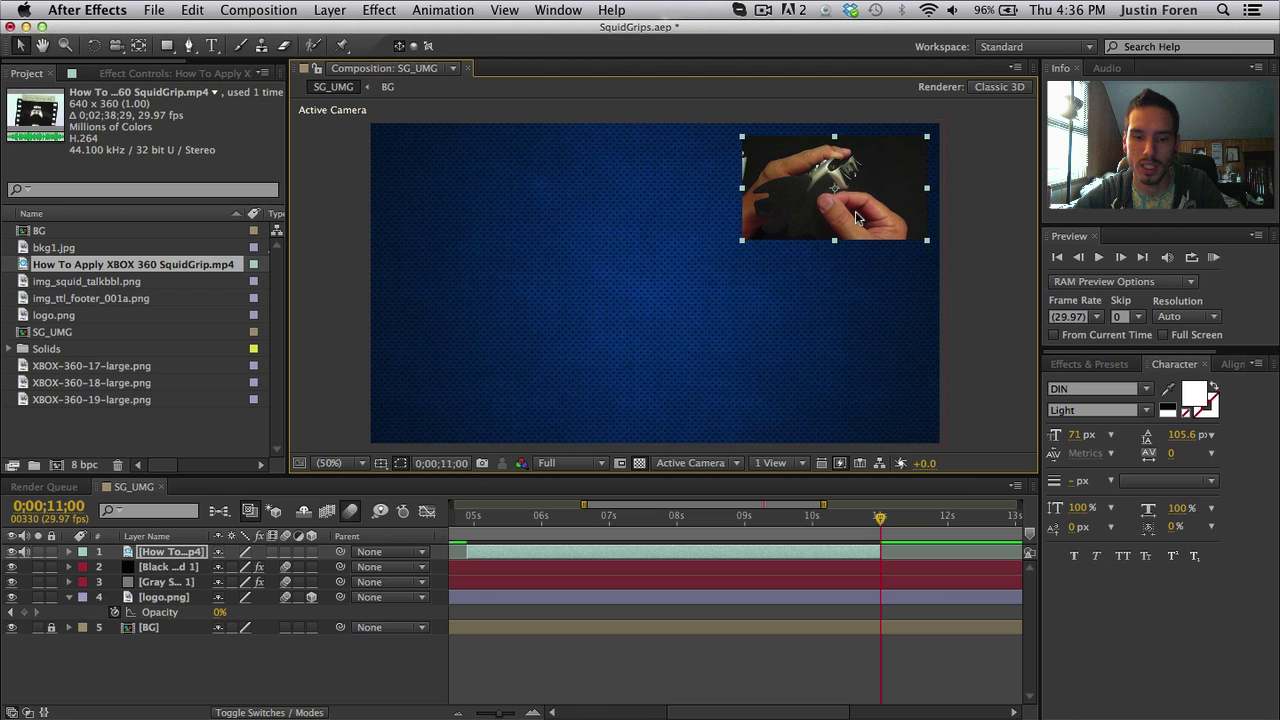
Make two more copies of the tutorial clip, stacked below the original
key(super+d)
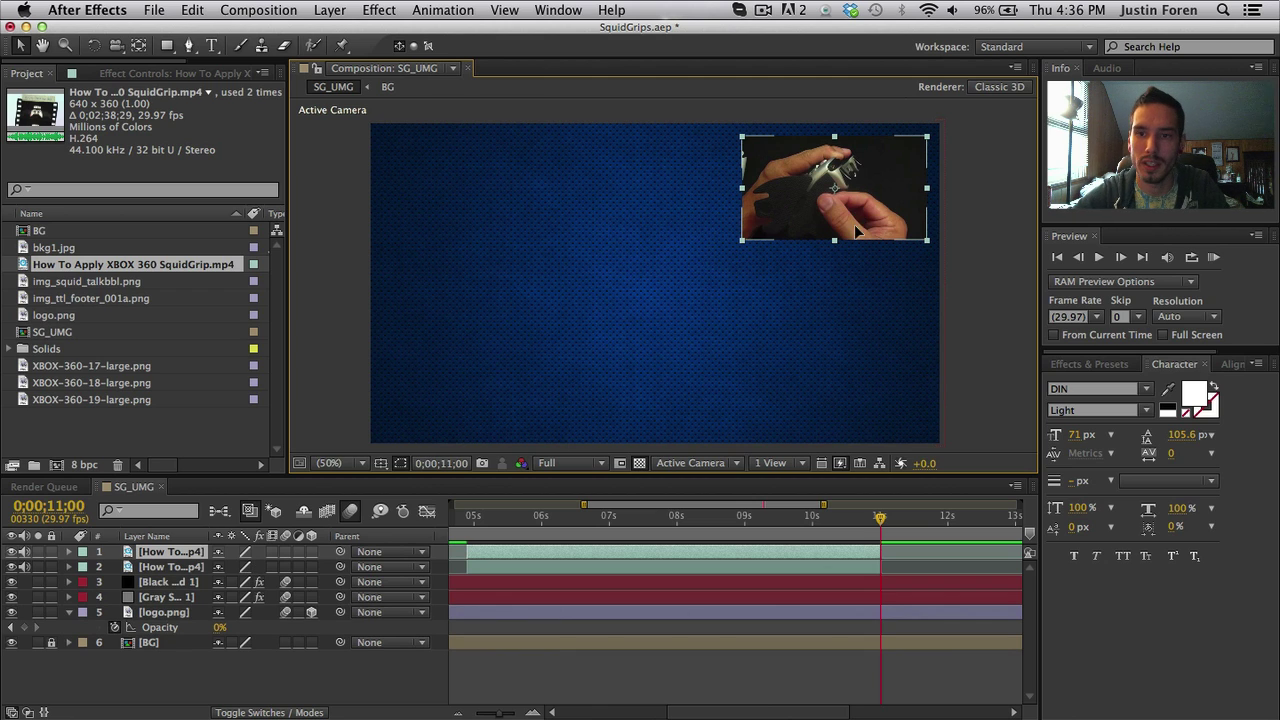
drag(856, 218, 858, 431)
key(super+d)
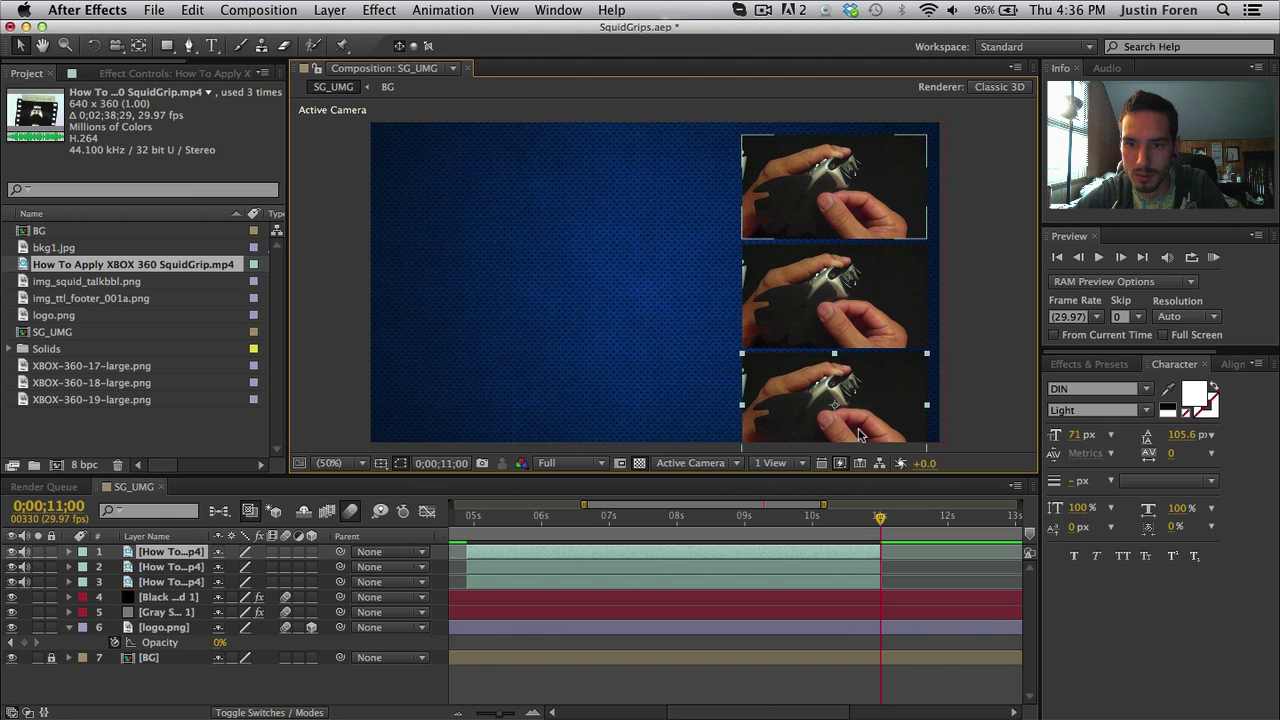
click(800, 551)
shift+click(813, 581)
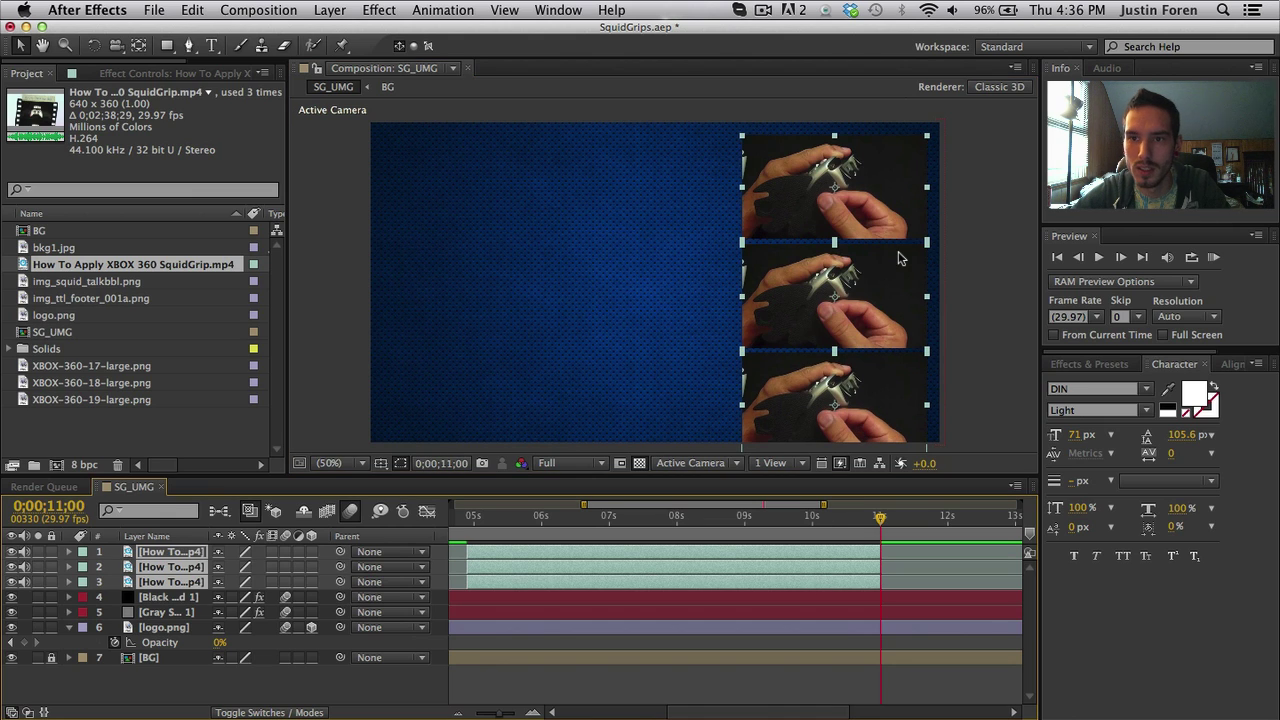
key(shift+Up)
key(shift+Up)
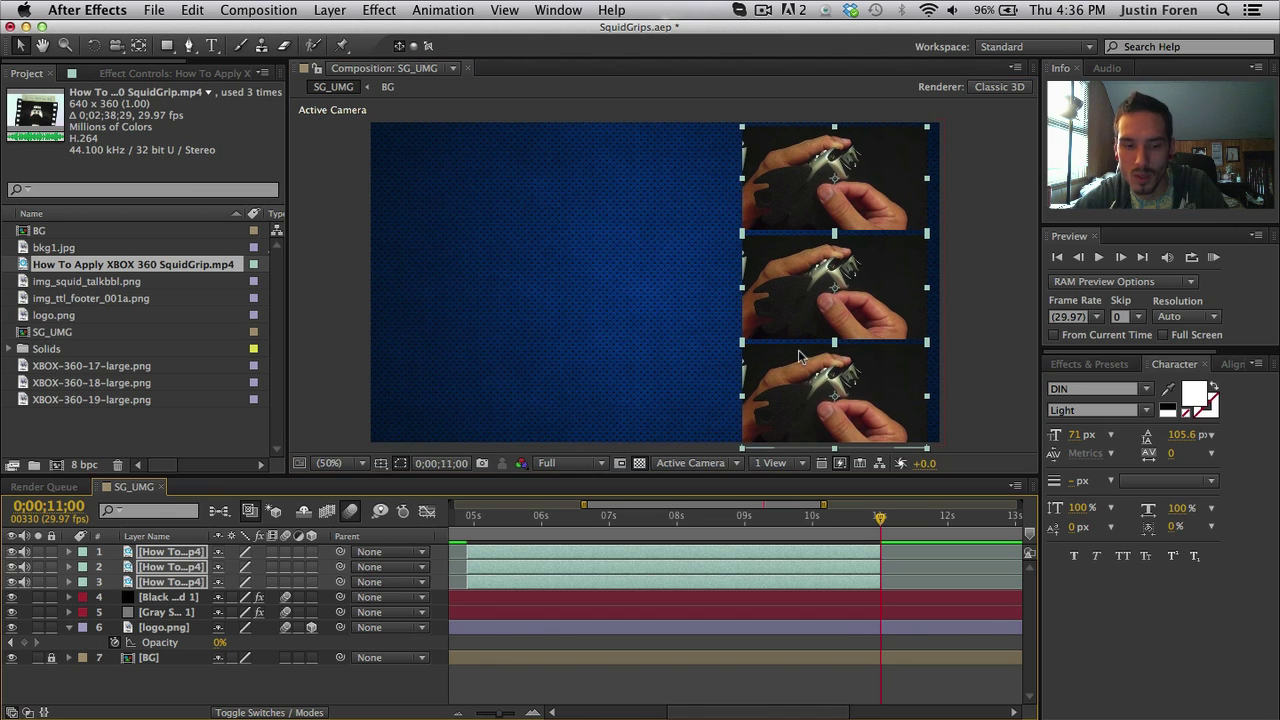
Set all three tutorial clips' Scale to 60%
key(s)
drag(241, 571, 236, 571)
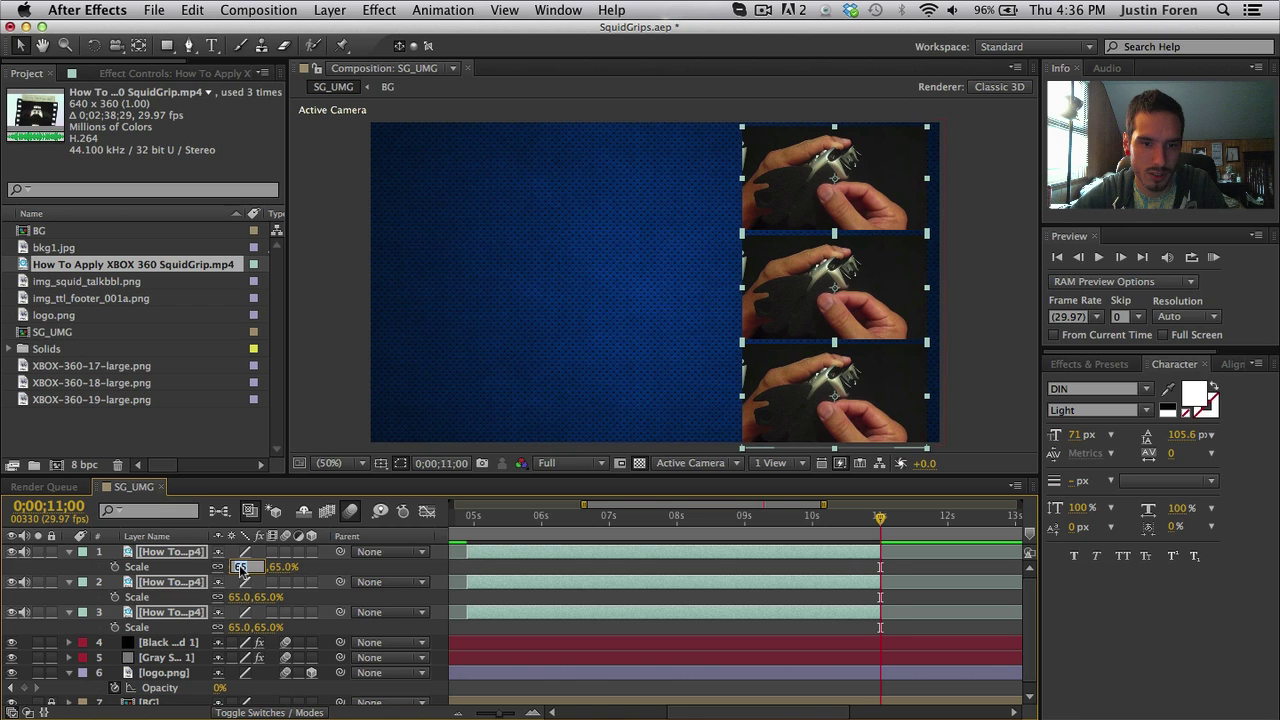
click(240, 567)
key(Down)
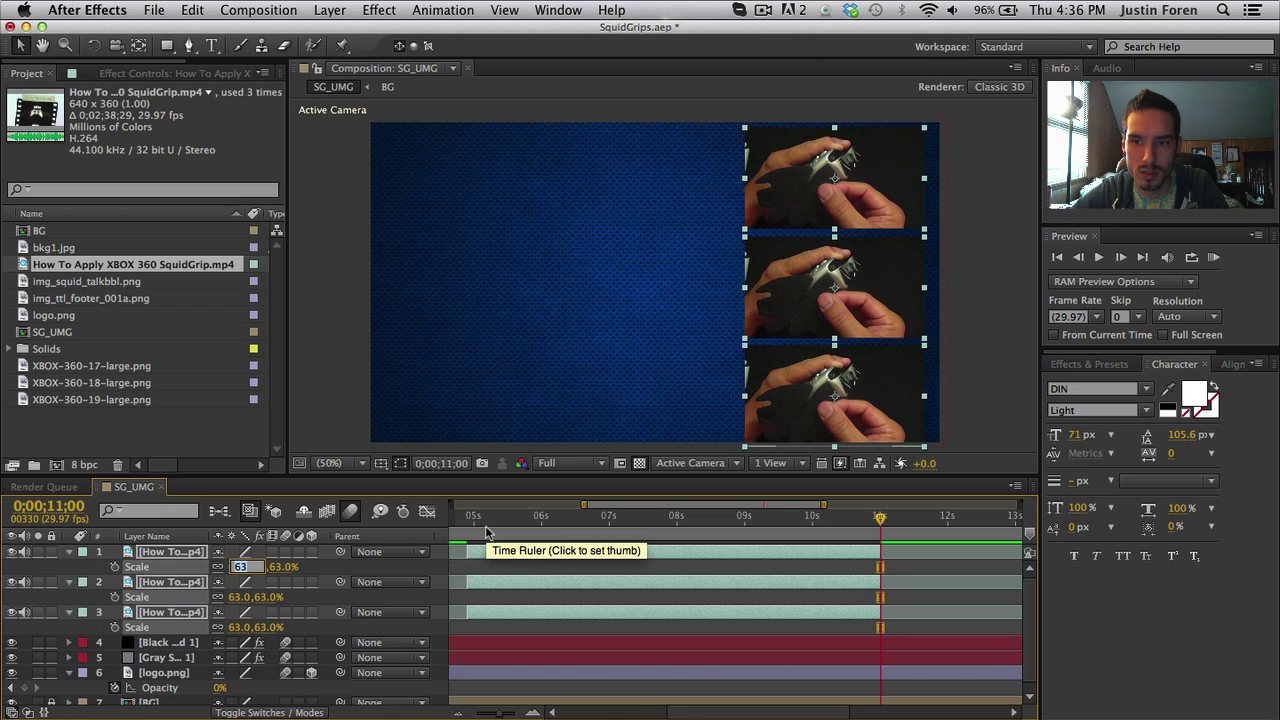
key(Down)
key(Down)
key(Down)
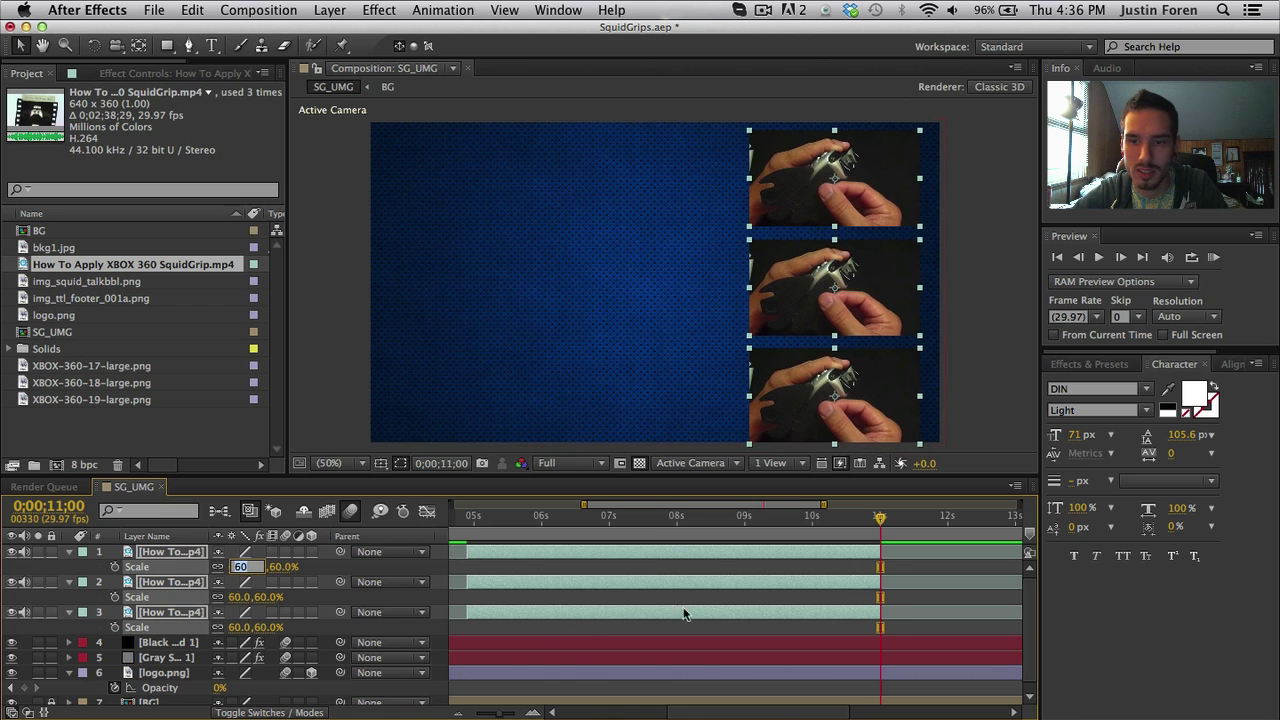
Nudge the middle and bottom clips upward to tighten the spacing
click(963, 363)
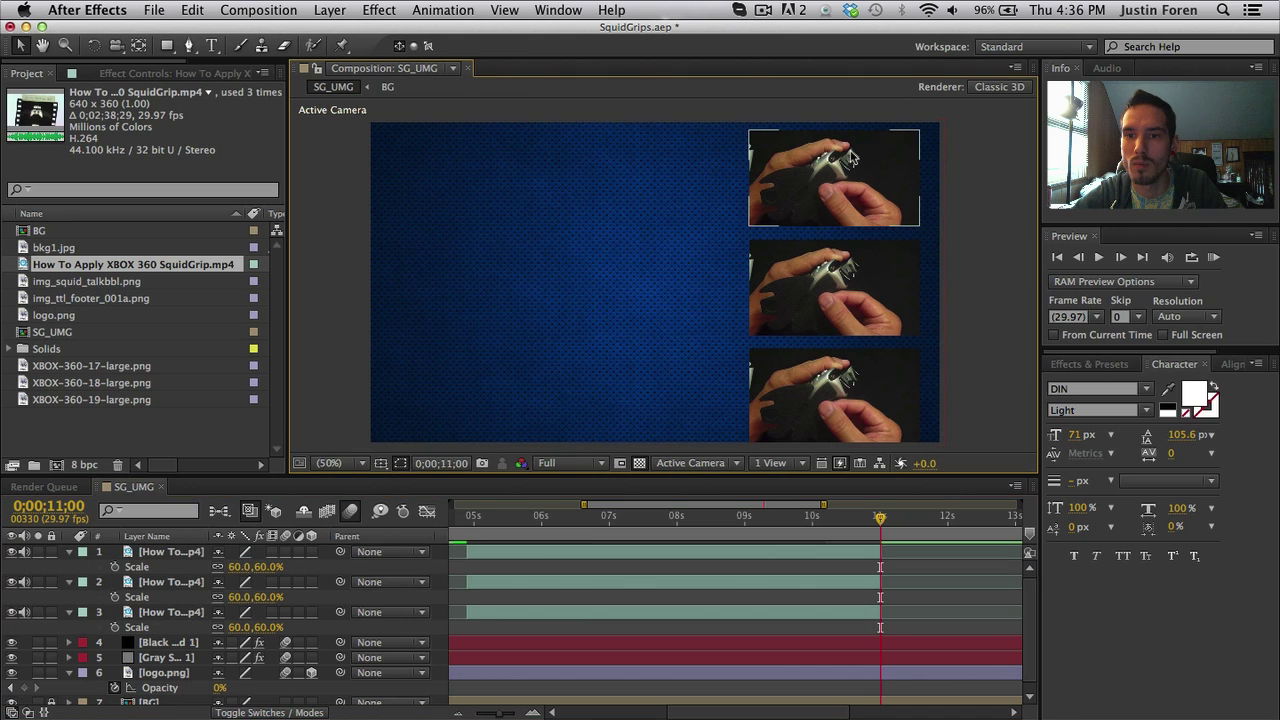
click(850, 273)
key(shift+Up)
key(shift+Up)
key(shift+Up)
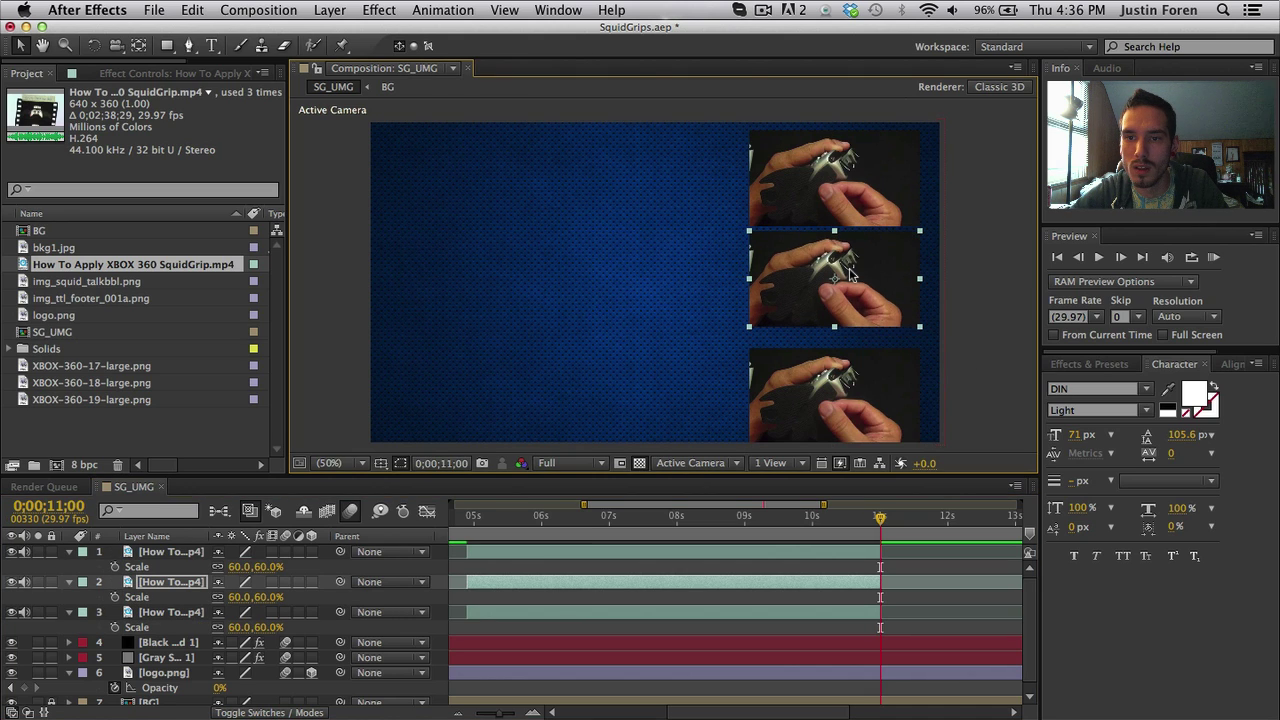
click(862, 350)
key(shift+Up)
key(shift+Up)
key(shift+Up)
key(shift+Up)
key(shift+Up)
key(shift+Up)
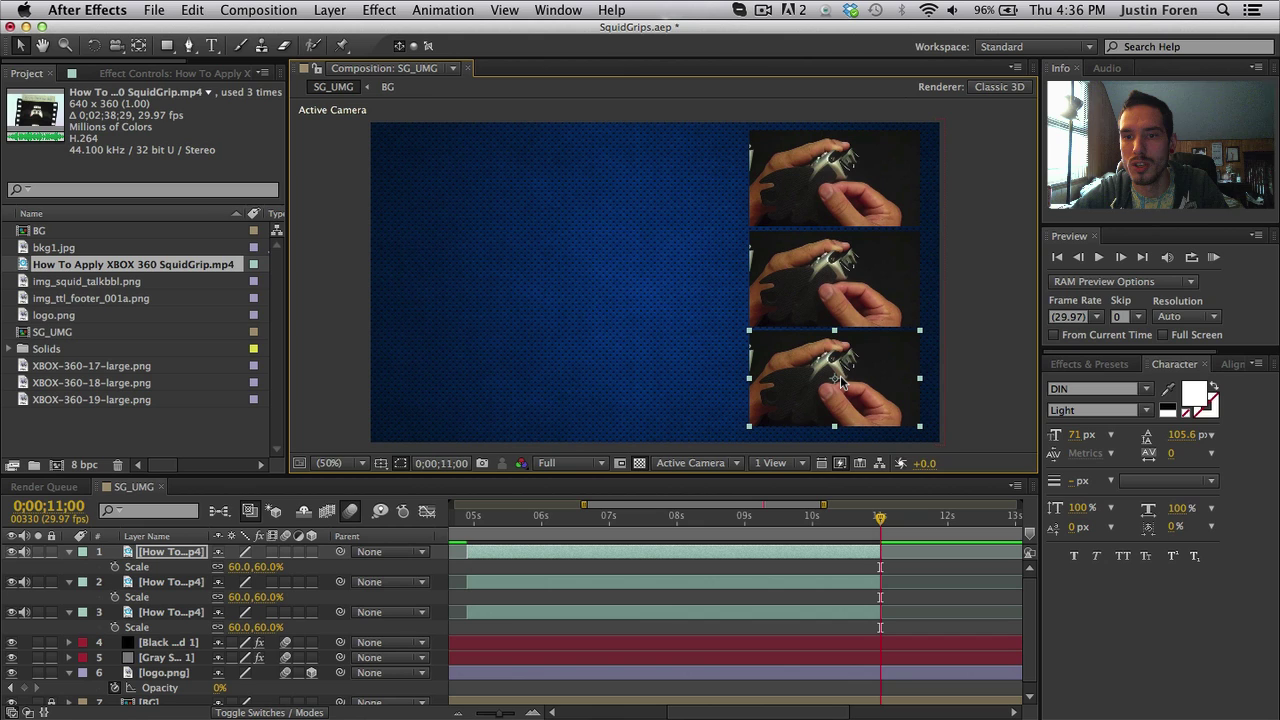
Shift all three clips together to align the column on the right side
shift+click(535, 582)
shift+click(522, 612)
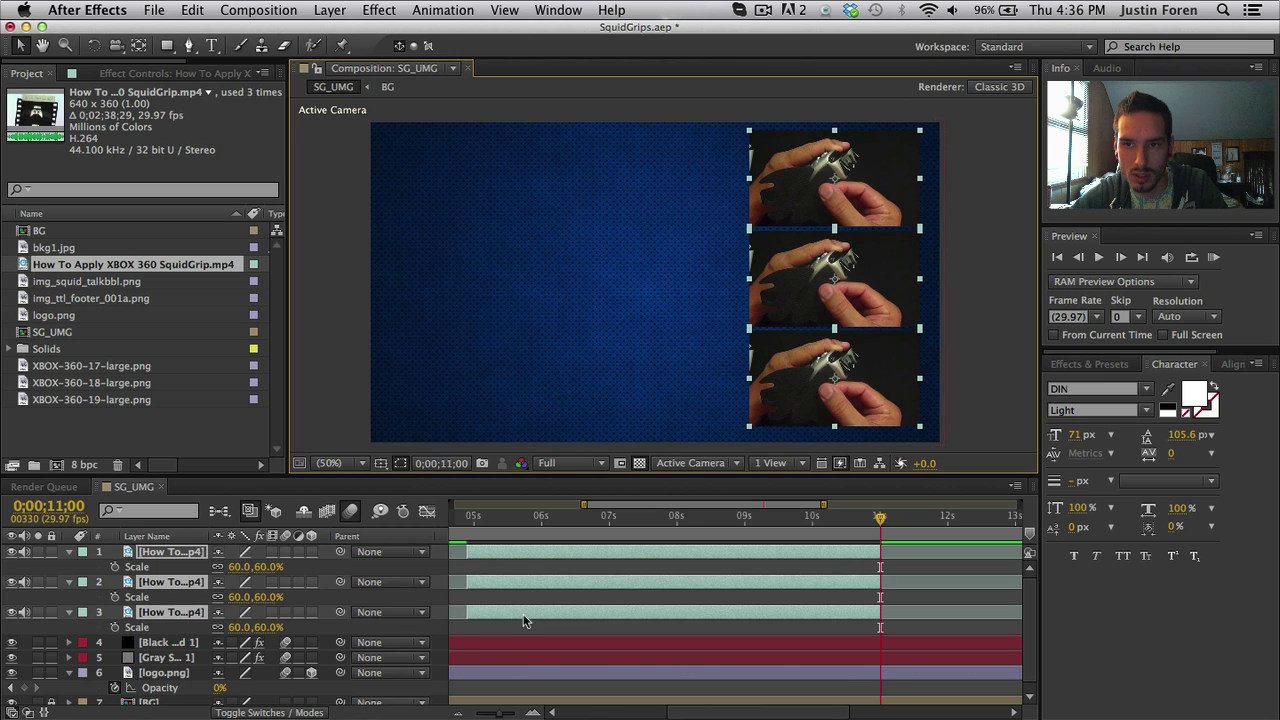
key(shift+Down)
key(shift+Down)
key(shift+Down)
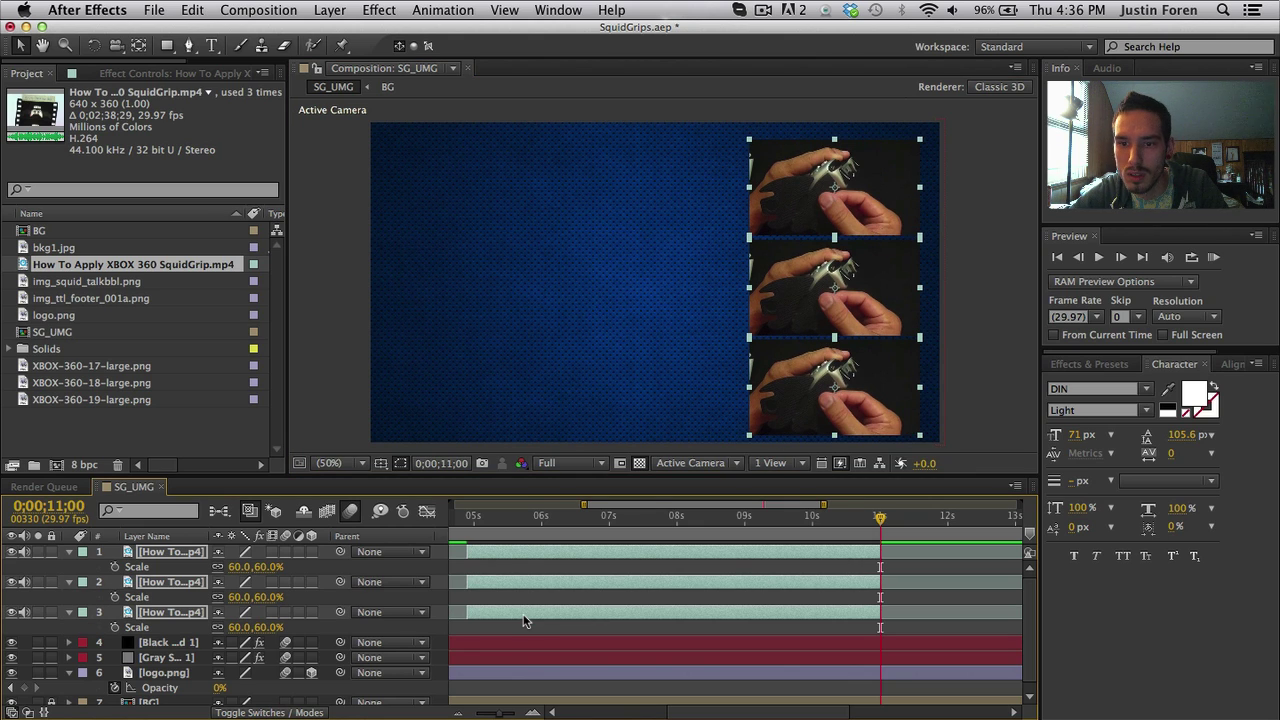
key(shift+Up)
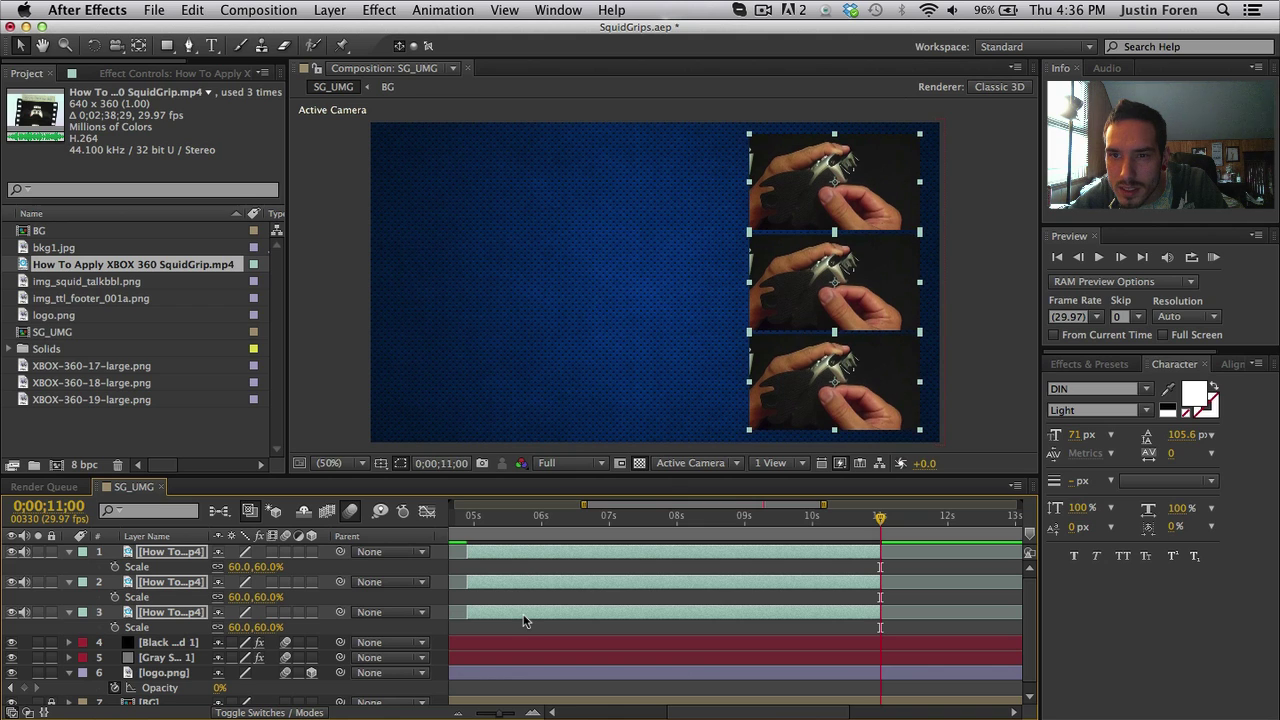
key(shift+Right)
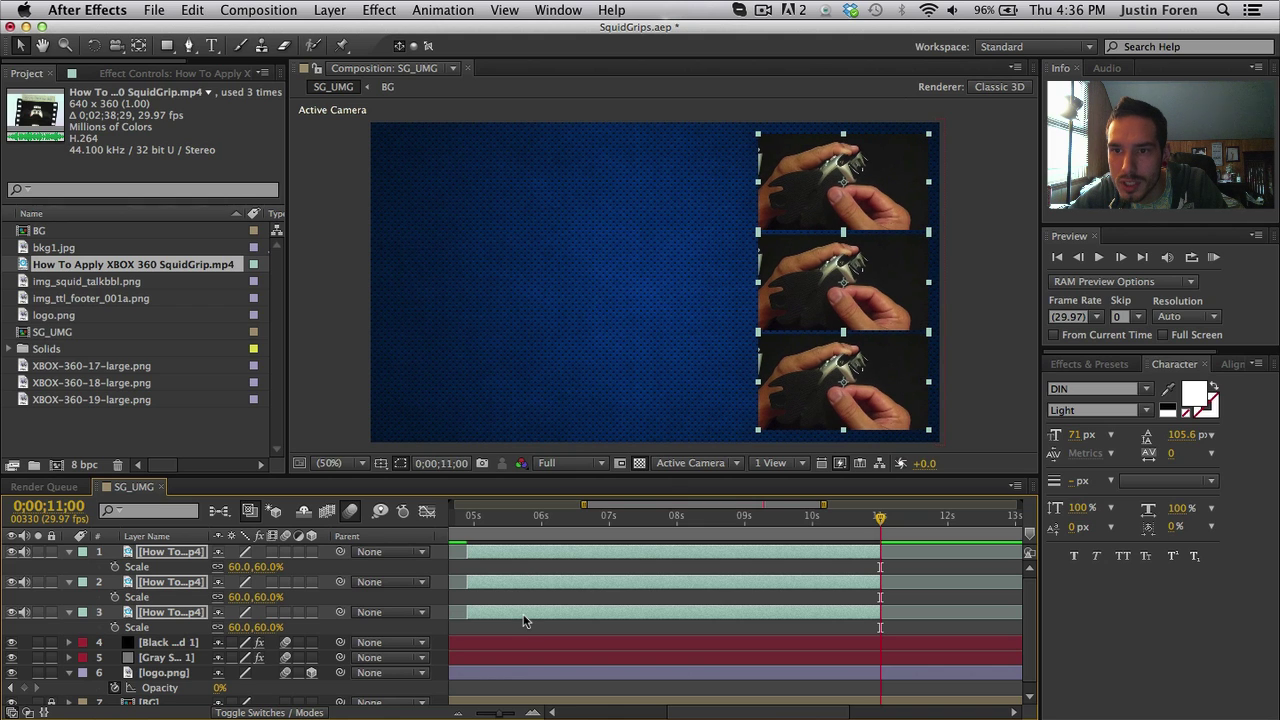
key(Left)
key(Left)
key(Left)
key(Left)
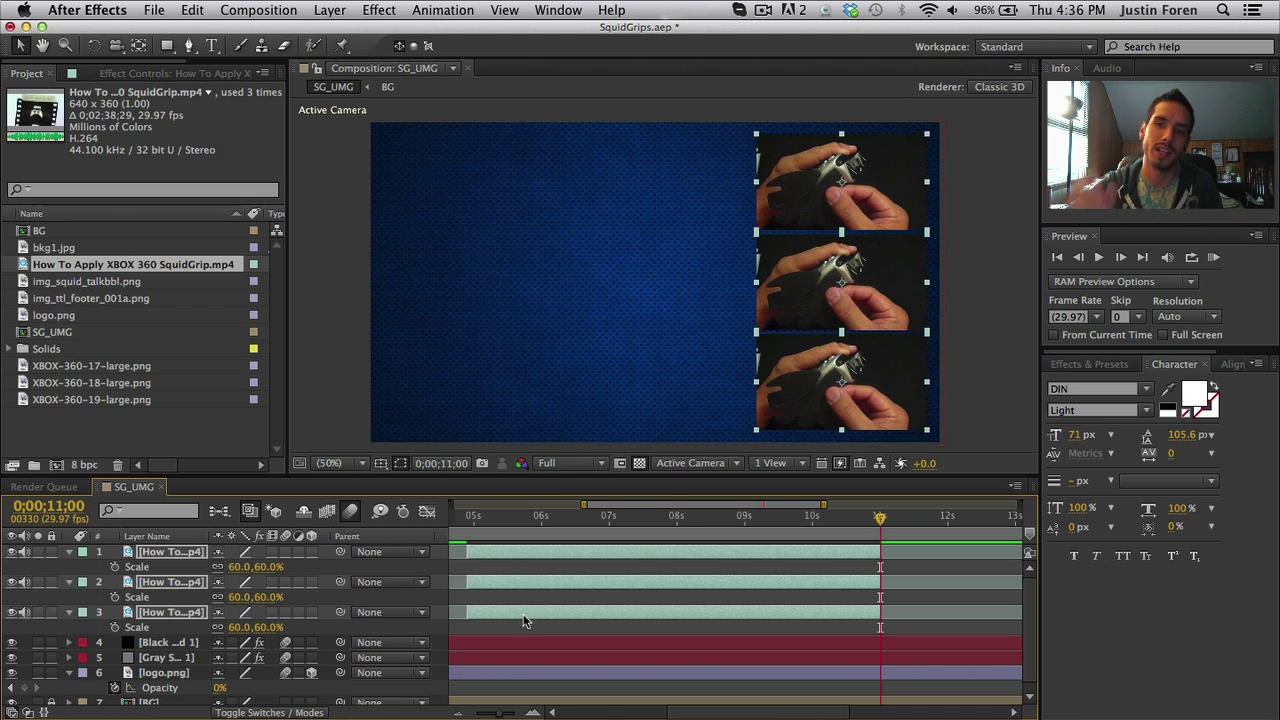
click(1023, 347)
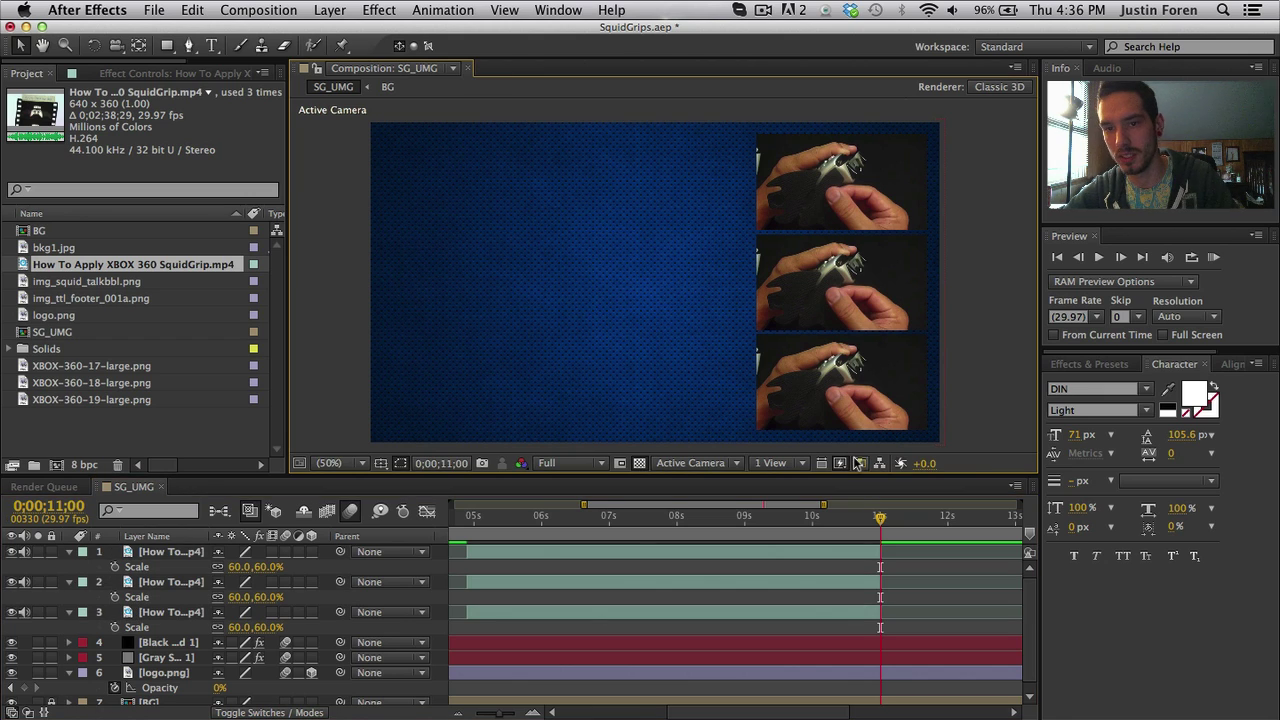
Slip the middle clip's footage to a different moment, checking it near 4s and 10;29
click(578, 584)
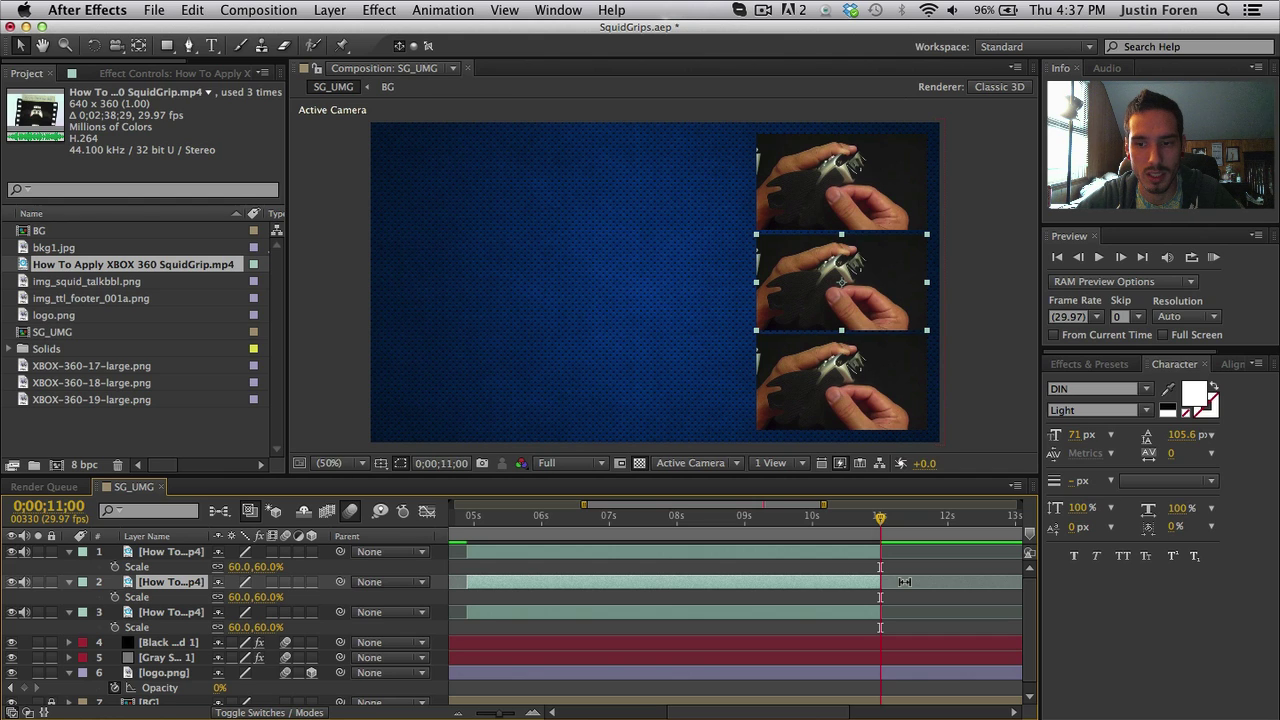
drag(904, 581, 3, 597)
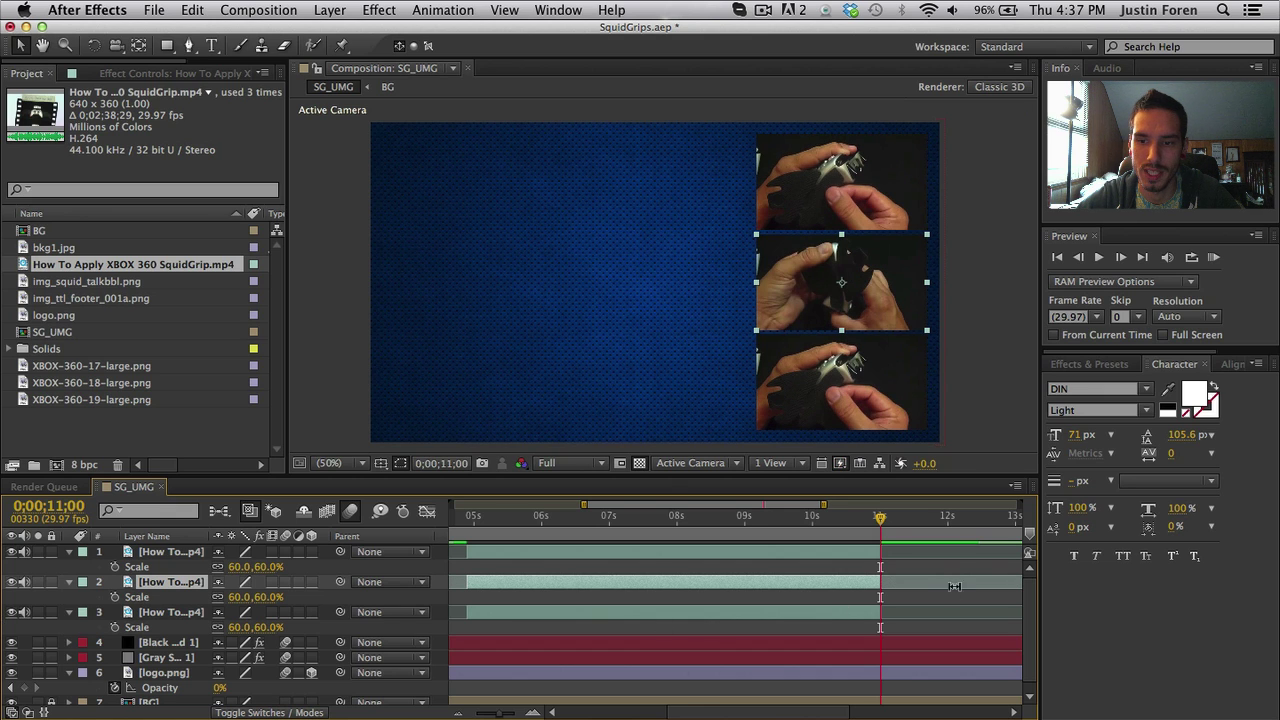
drag(843, 584, 537, 608)
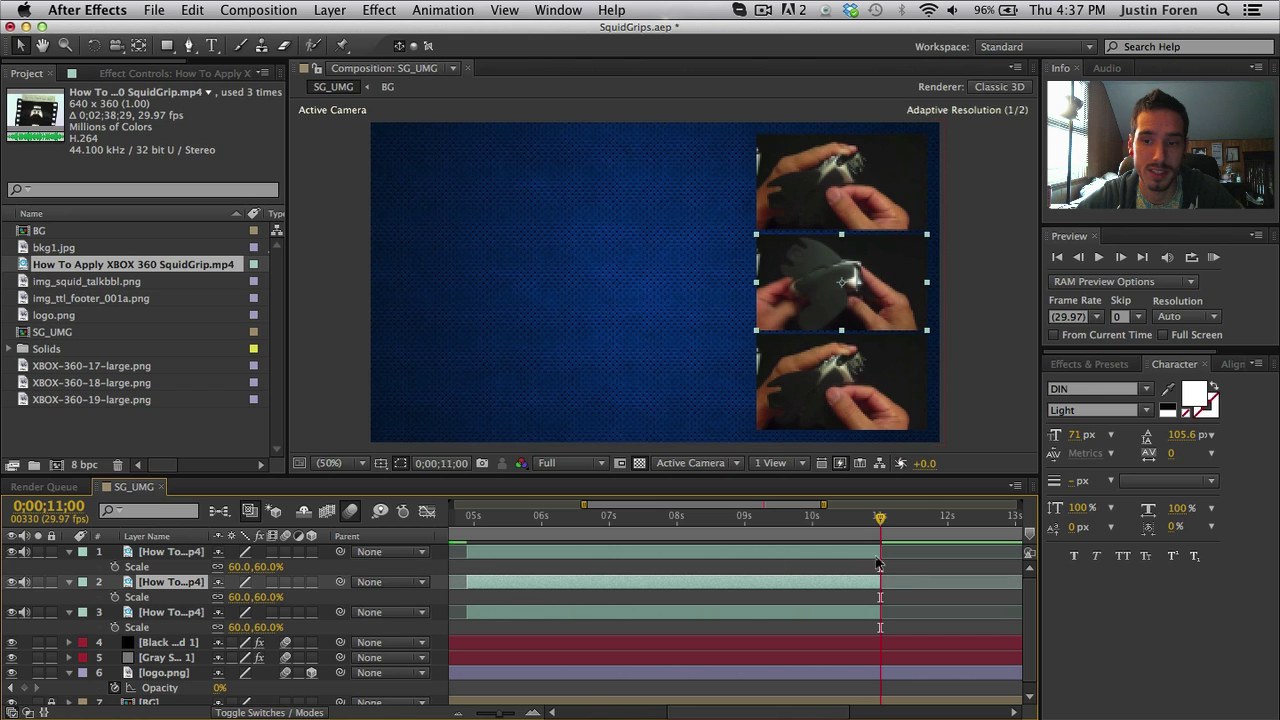
click(470, 516)
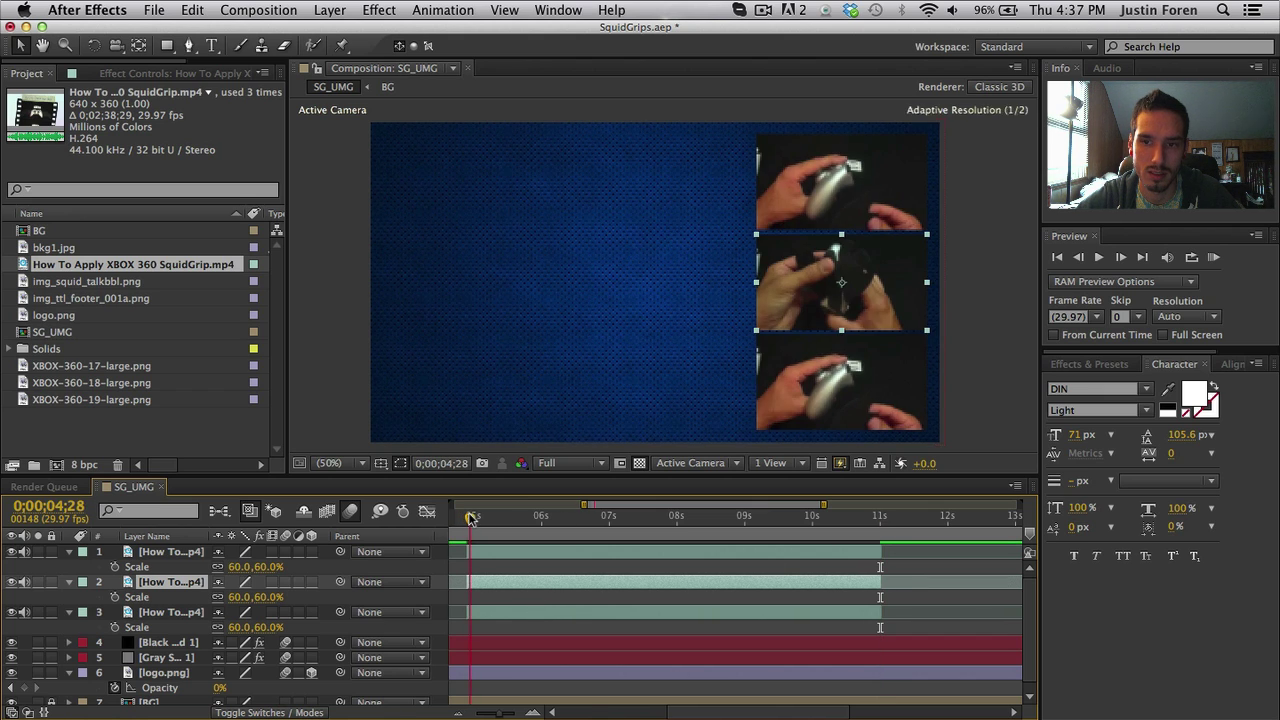
drag(901, 581, 520, 625)
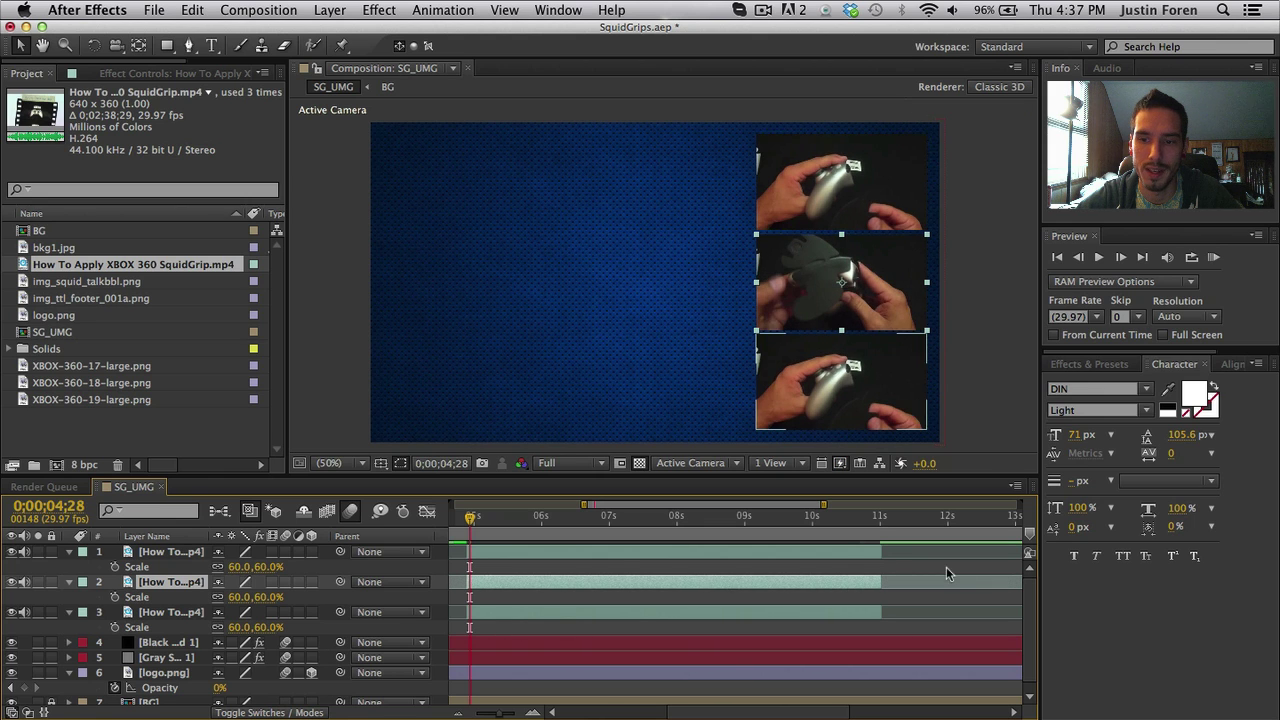
click(878, 518)
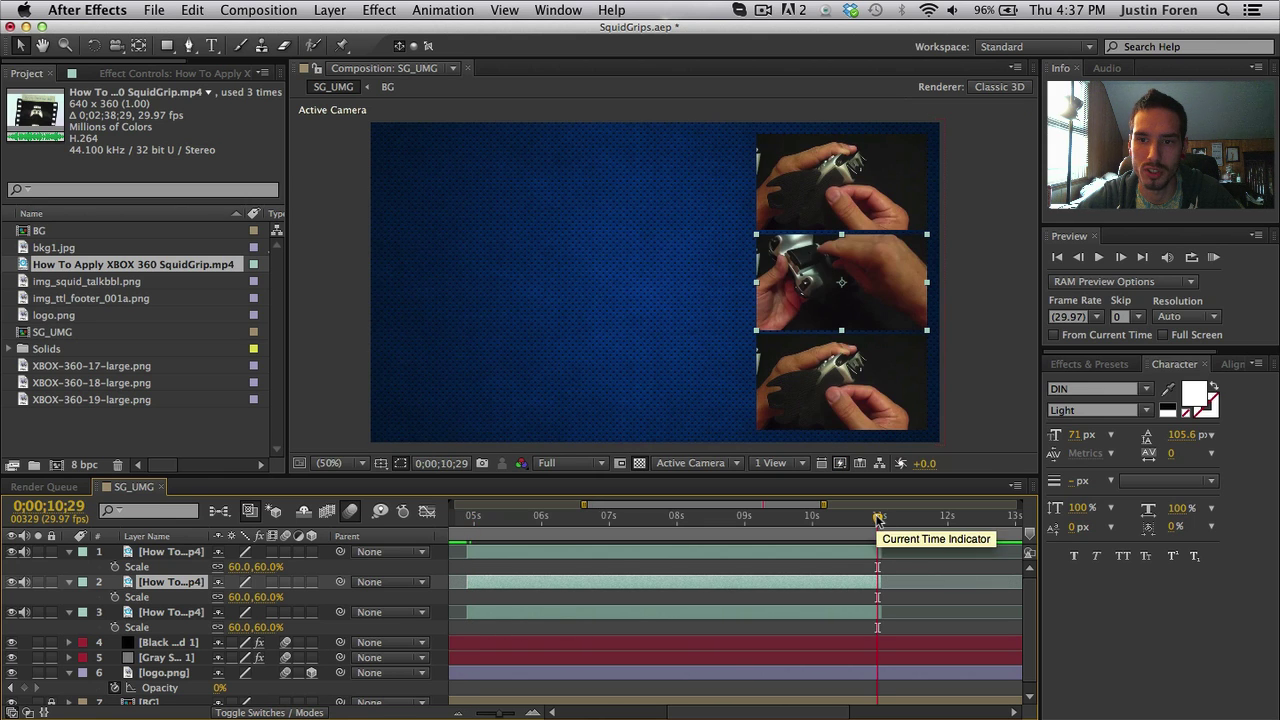
mouse_move(878, 518)
mouse_down()
mouse_move(824, 520)
mouse_move(879, 516)
mouse_up()
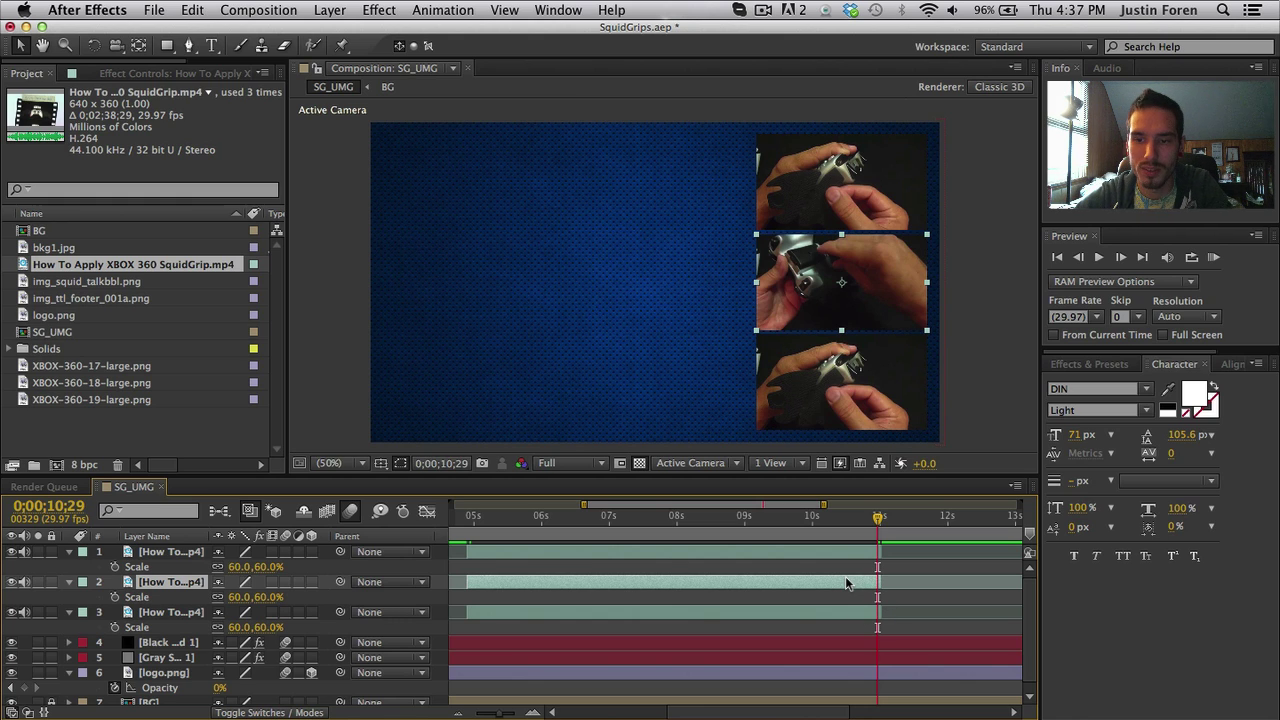
Duplicate the middle clip into the bottom slot and delete the old bottom layer
key(super+d)
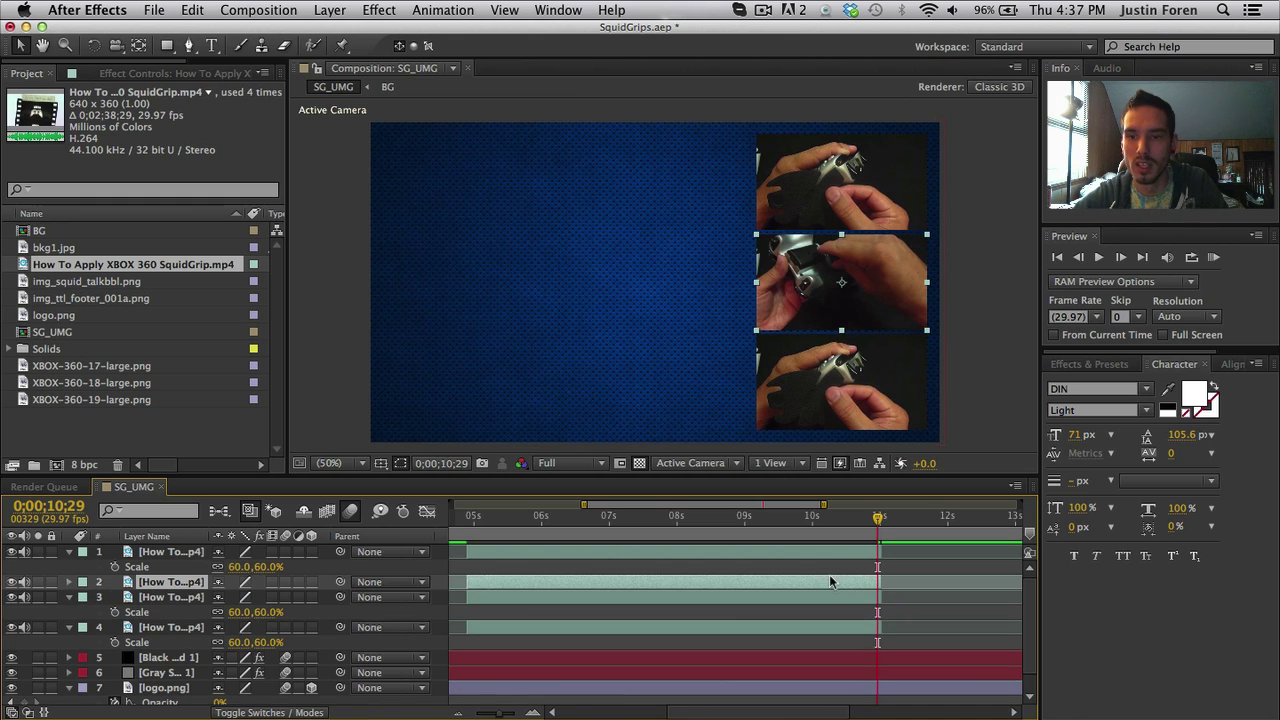
drag(884, 294, 878, 393)
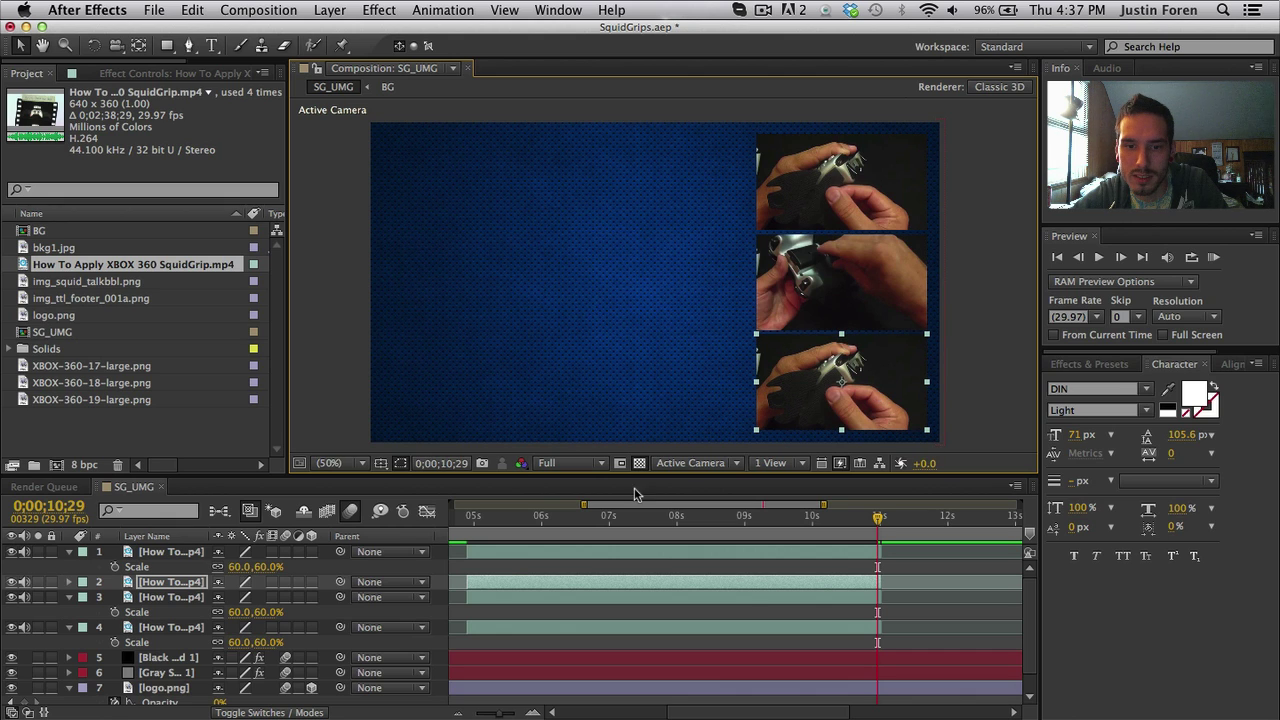
click(510, 558)
key(Delete)
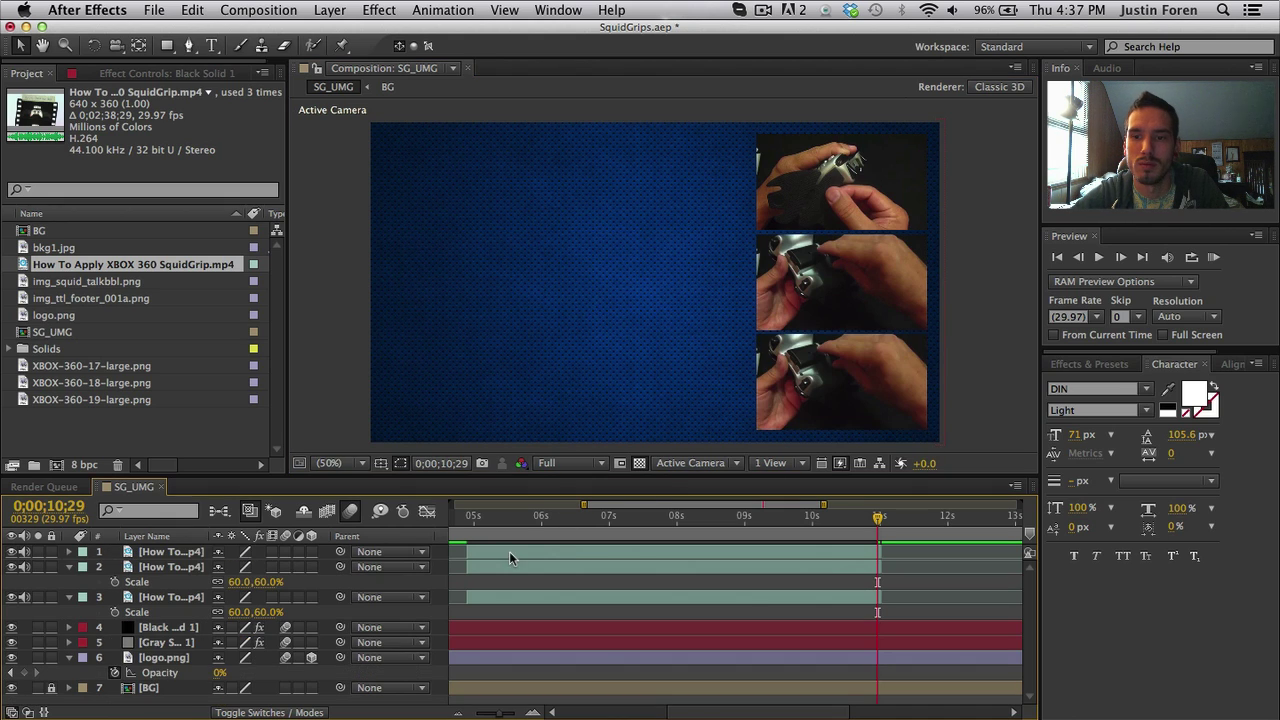
Slip the new bottom clip's footage to a new moment, then go to 0;00;05;24
click(917, 552)
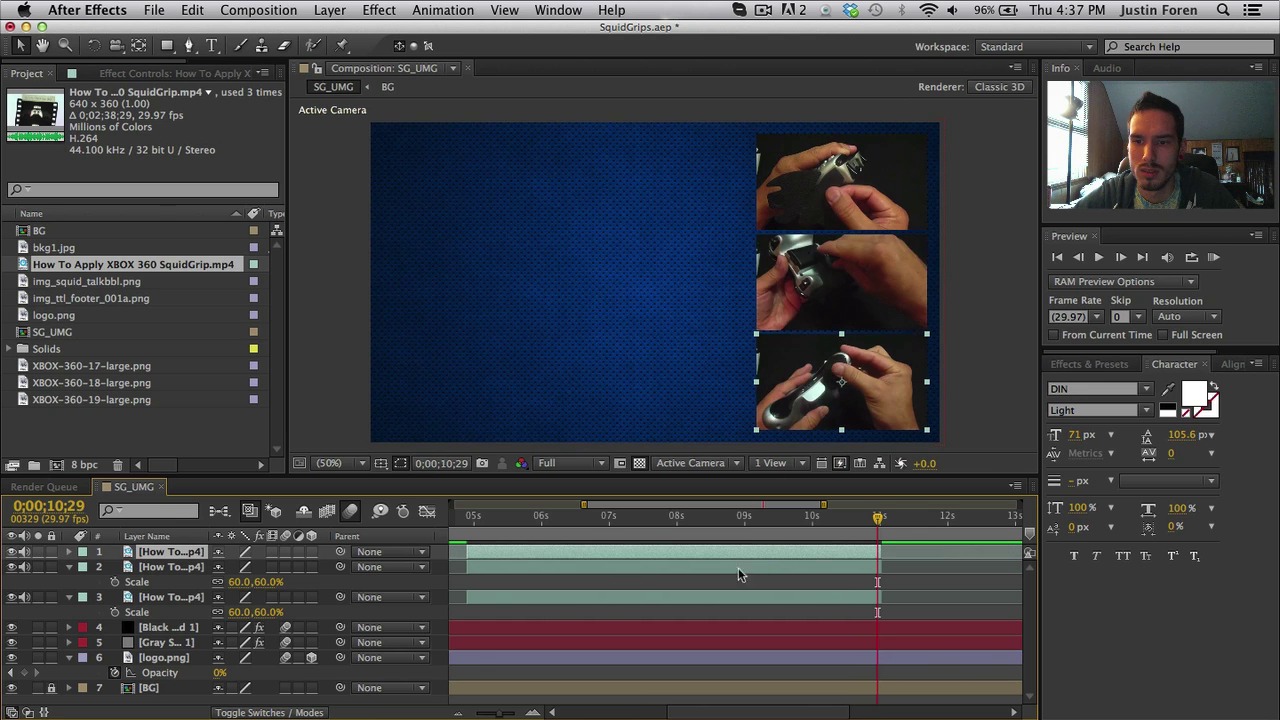
drag(935, 545, 343, 530)
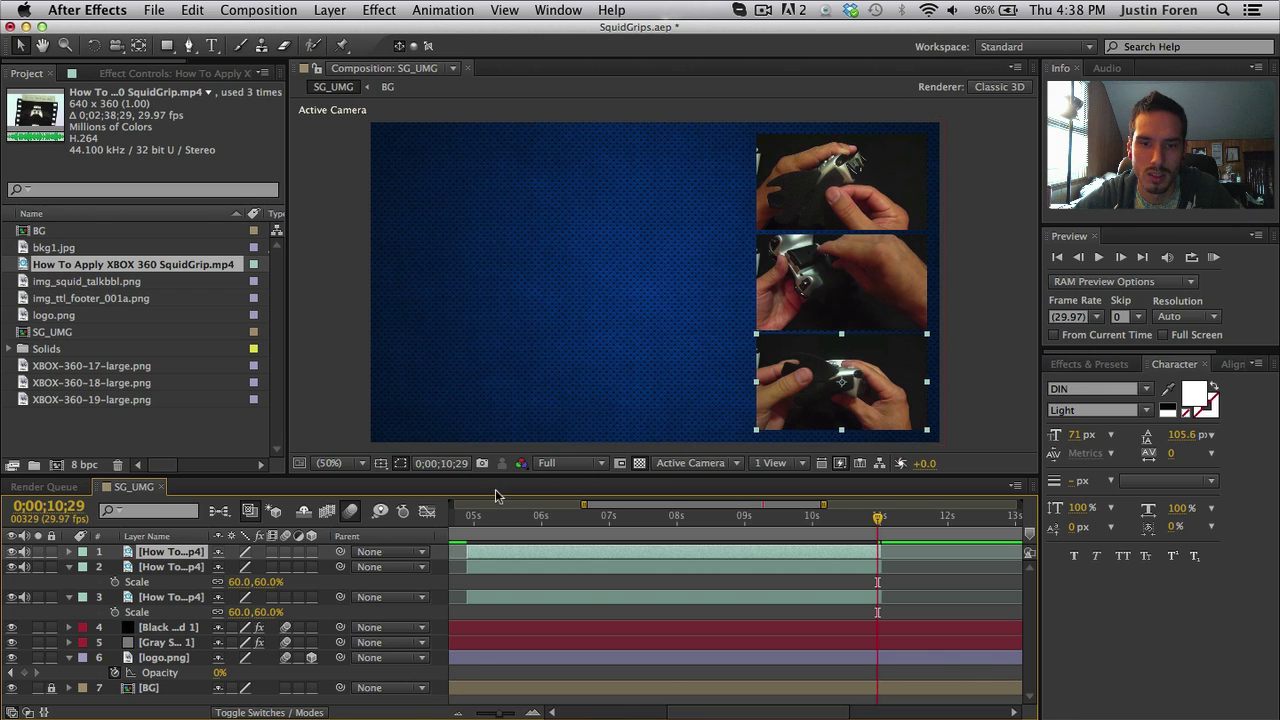
click(472, 517)
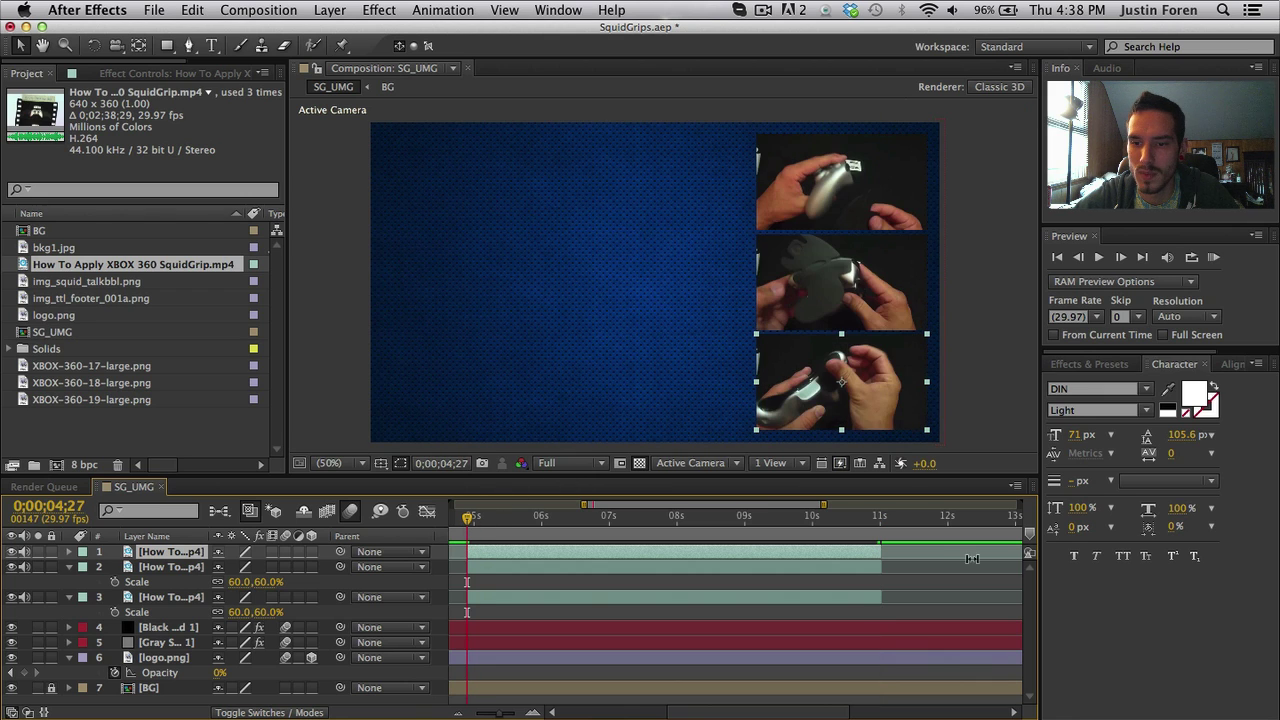
drag(950, 554, 560, 573)
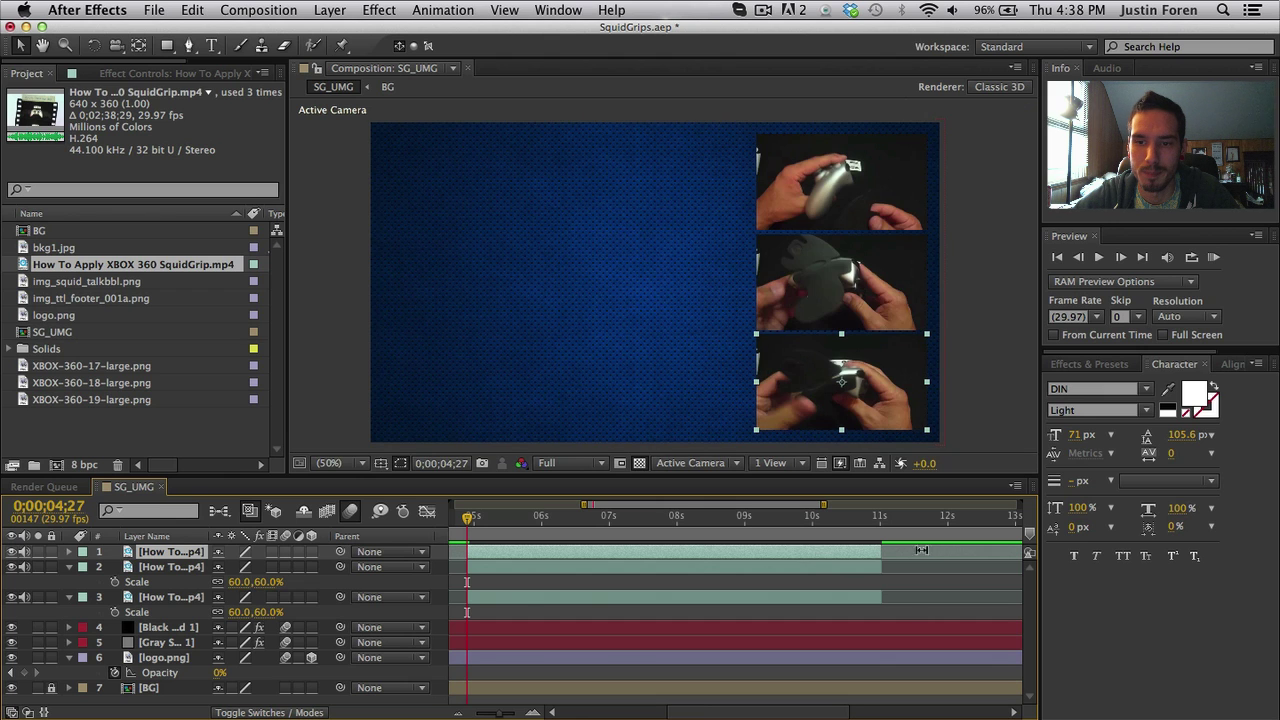
drag(921, 550, 712, 568)
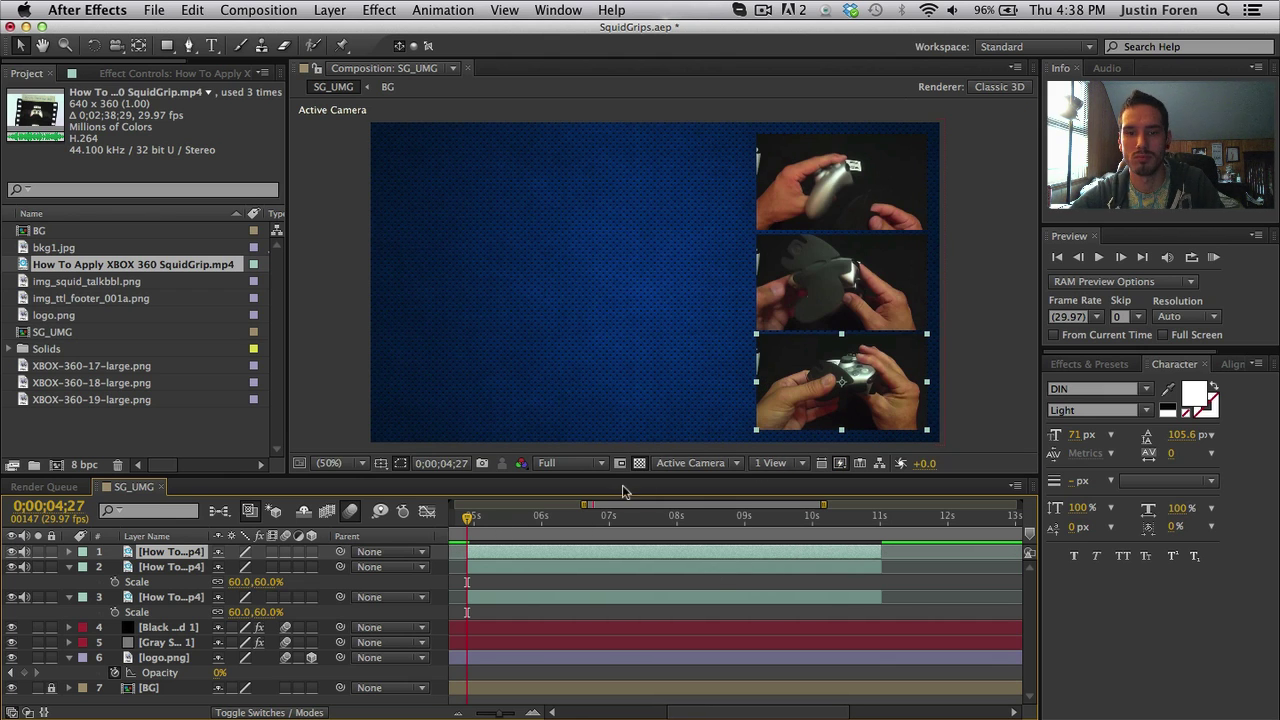
drag(469, 518, 528, 518)
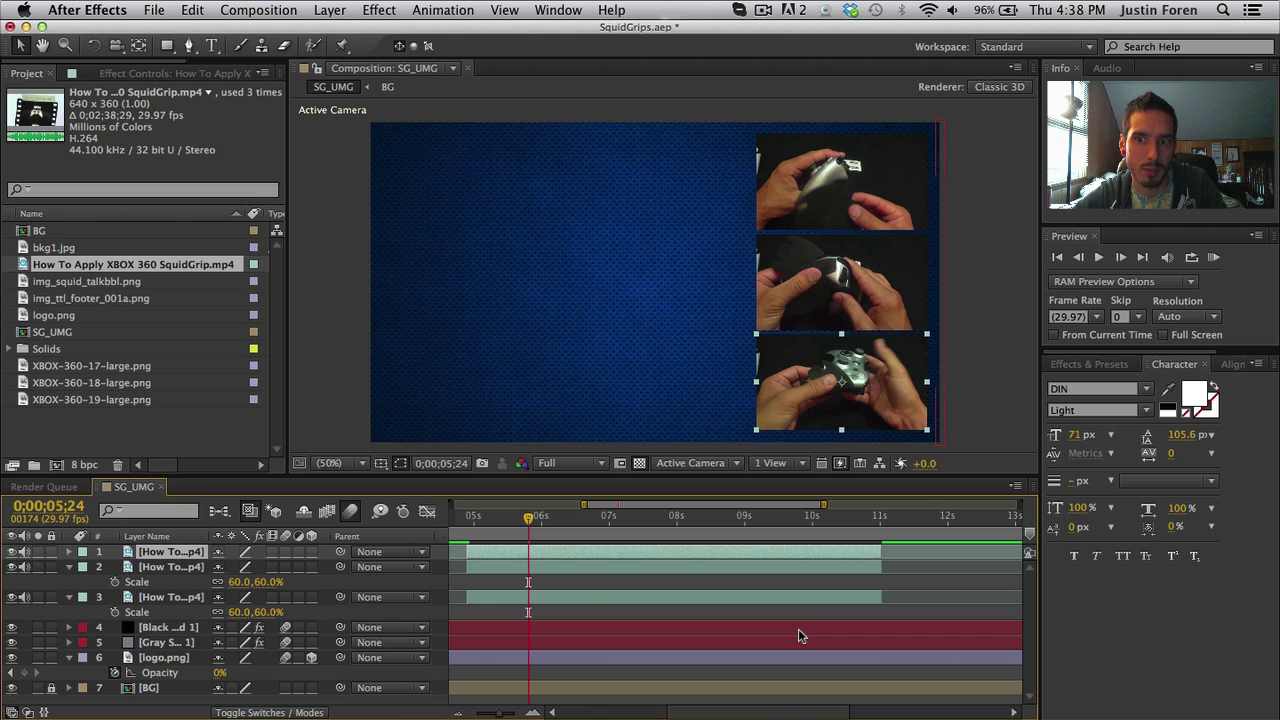
Drag the three tutorial clips' out-points from about 11 seconds to about 15 seconds
click(857, 596)
shift+click(868, 556)
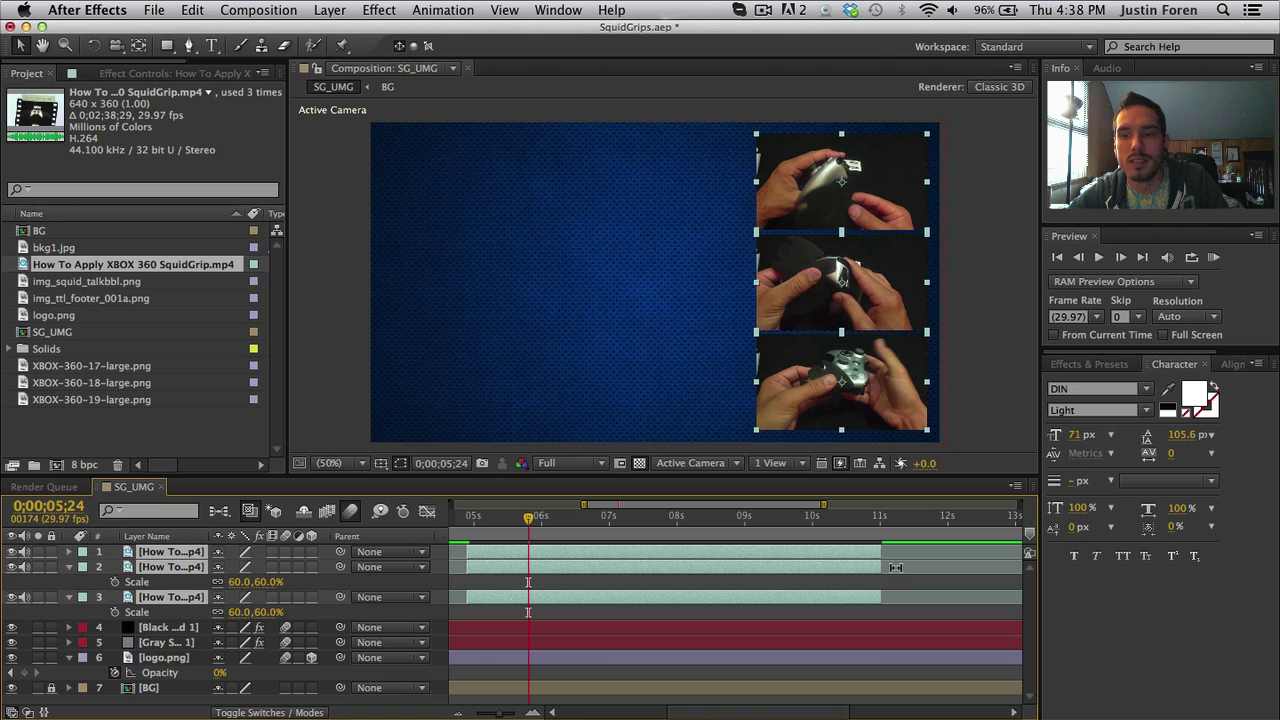
scroll(890, 555, right, 3)
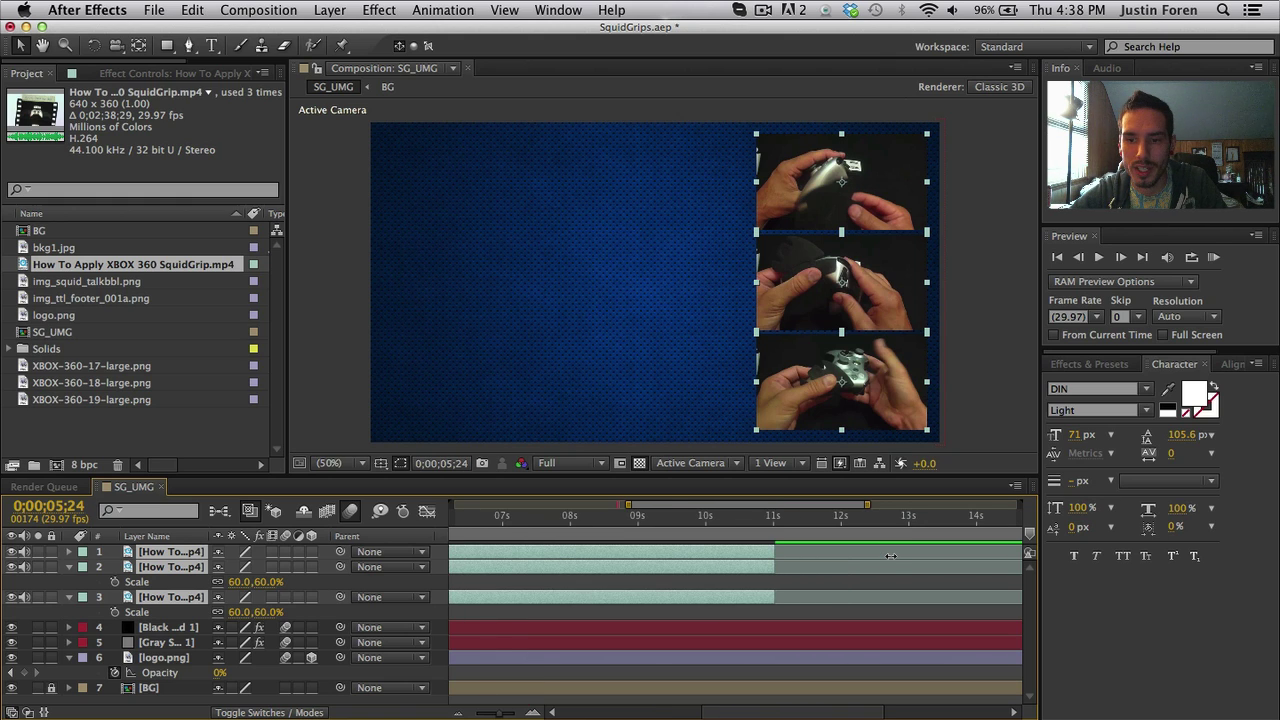
scroll(890, 560, down, 3)
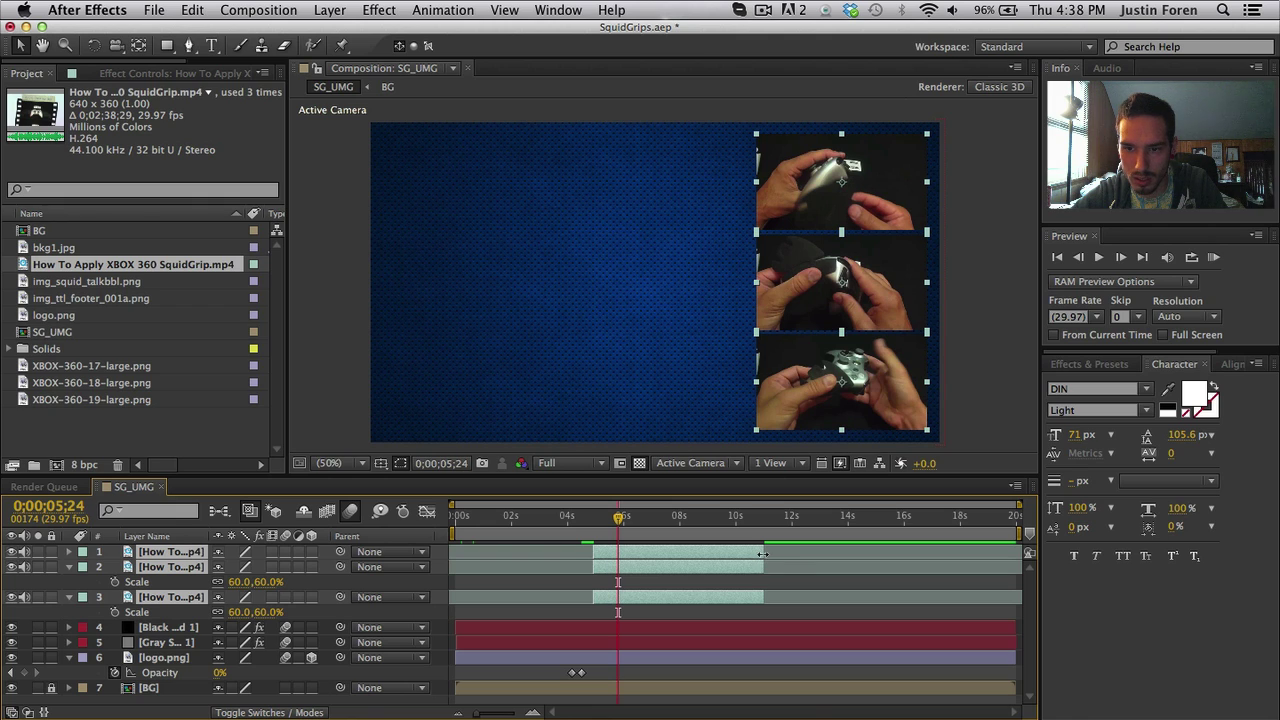
drag(762, 554, 878, 556)
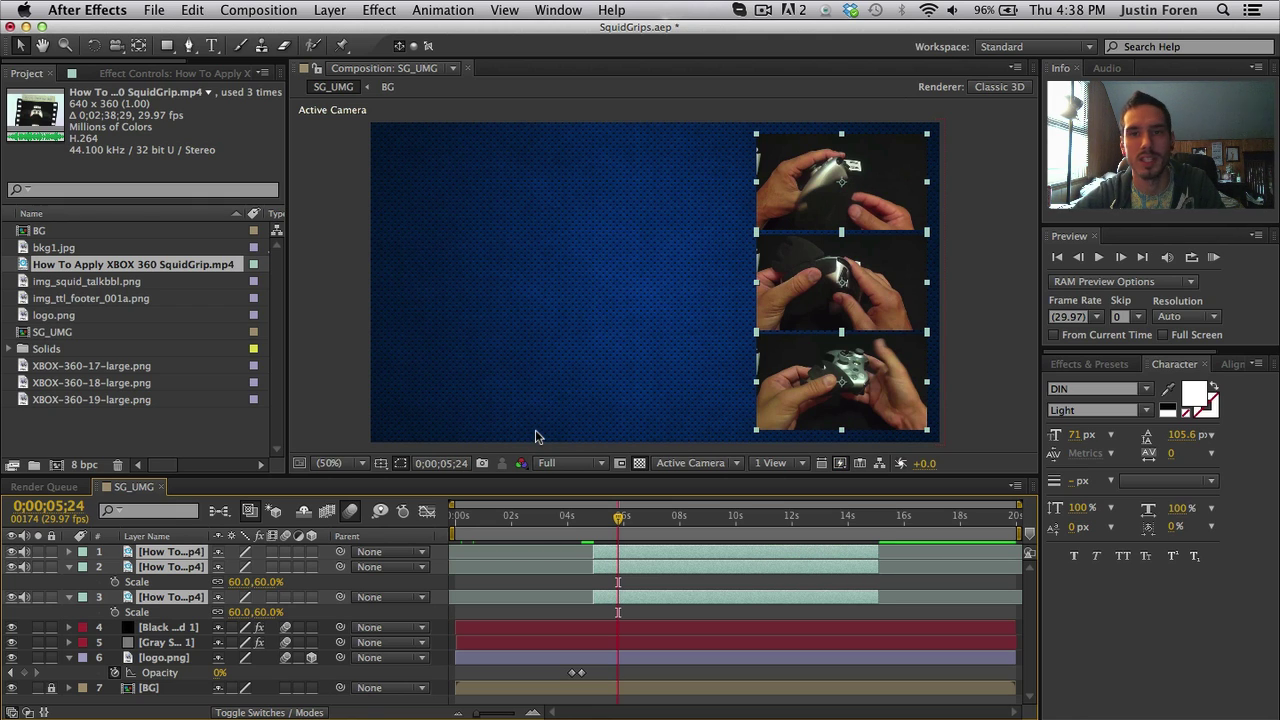
click(884, 583)
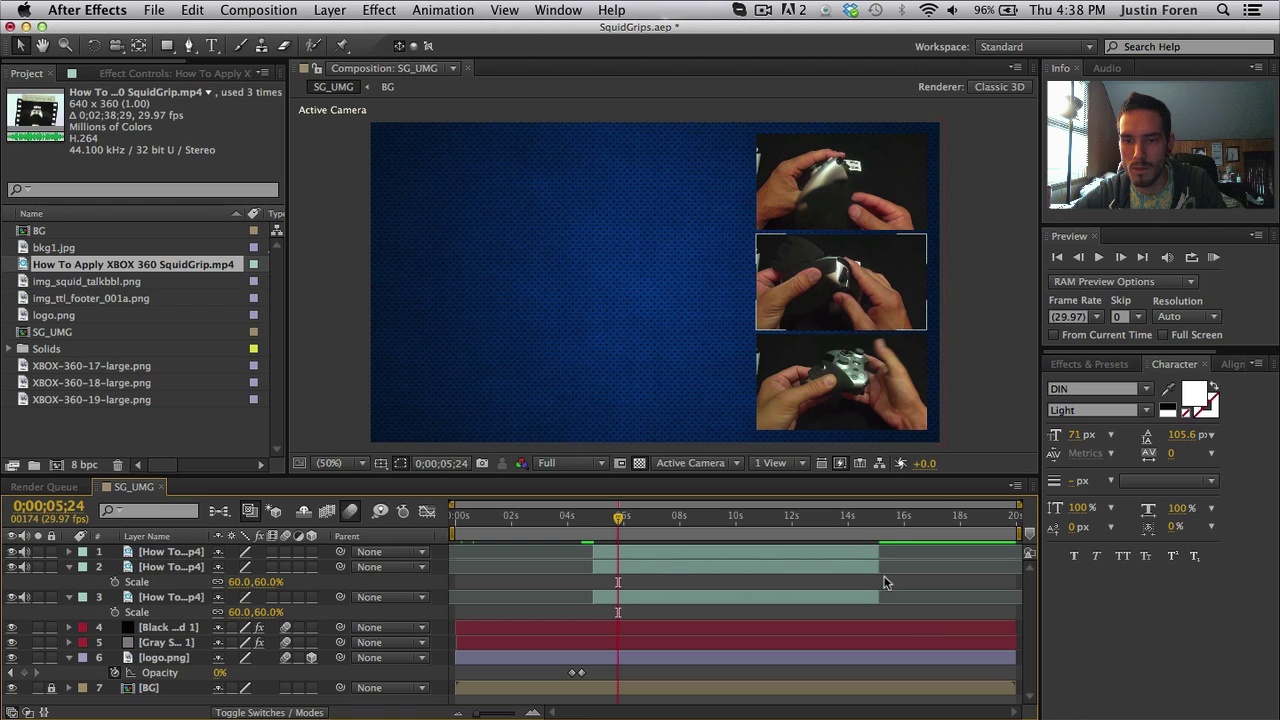
key(super+Up)
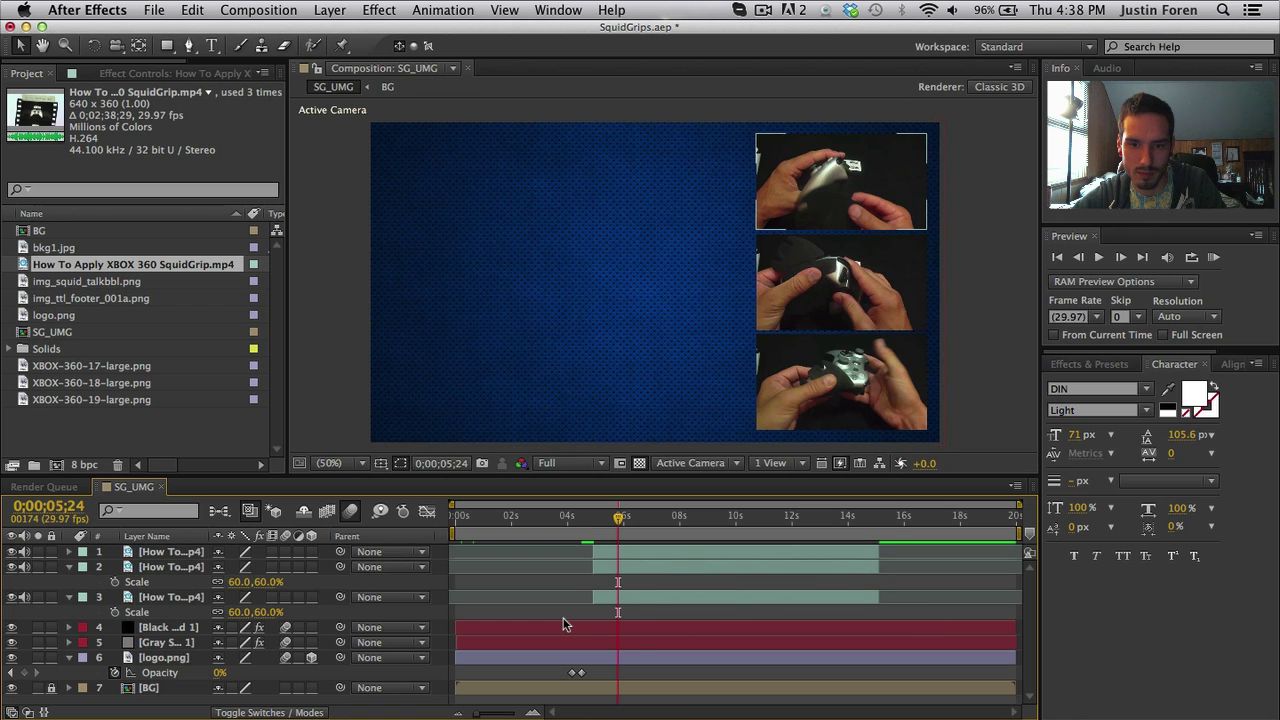
Reveal the Position and Mask Path properties of the black and gray solids
click(562, 627)
shift+click(558, 644)
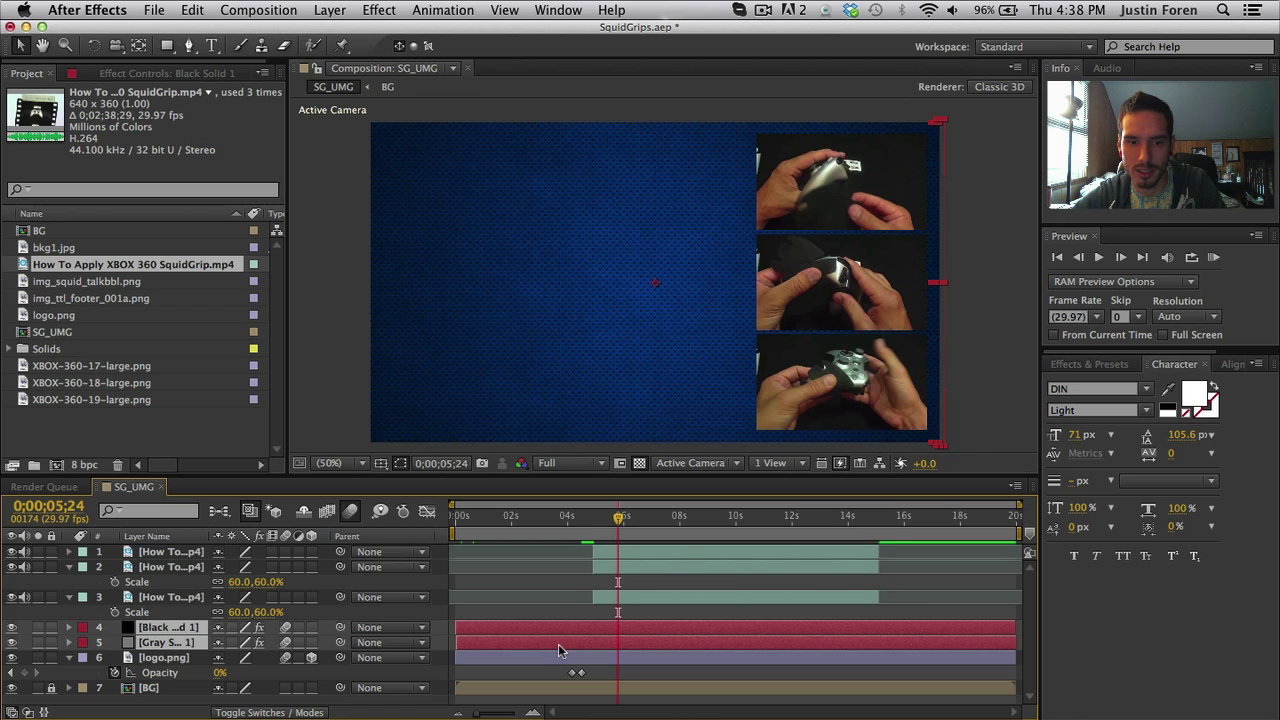
key(p)
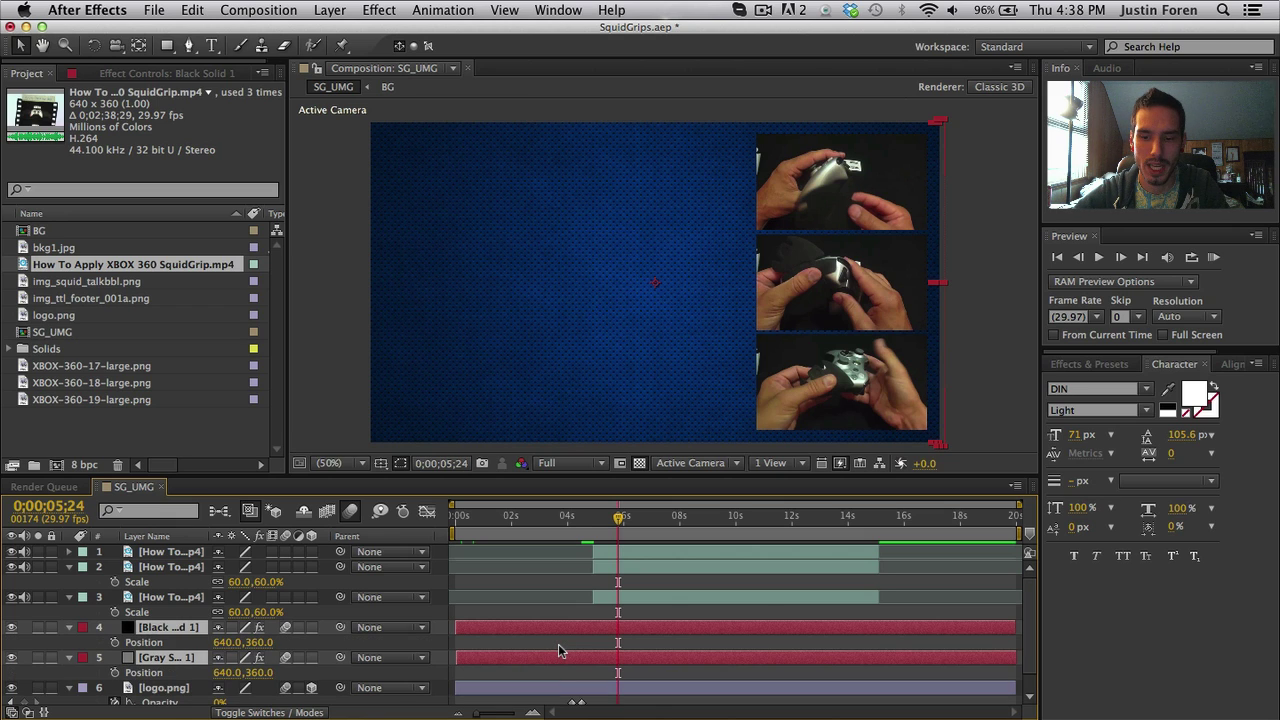
key(m)
scroll(559, 650, down, 2)
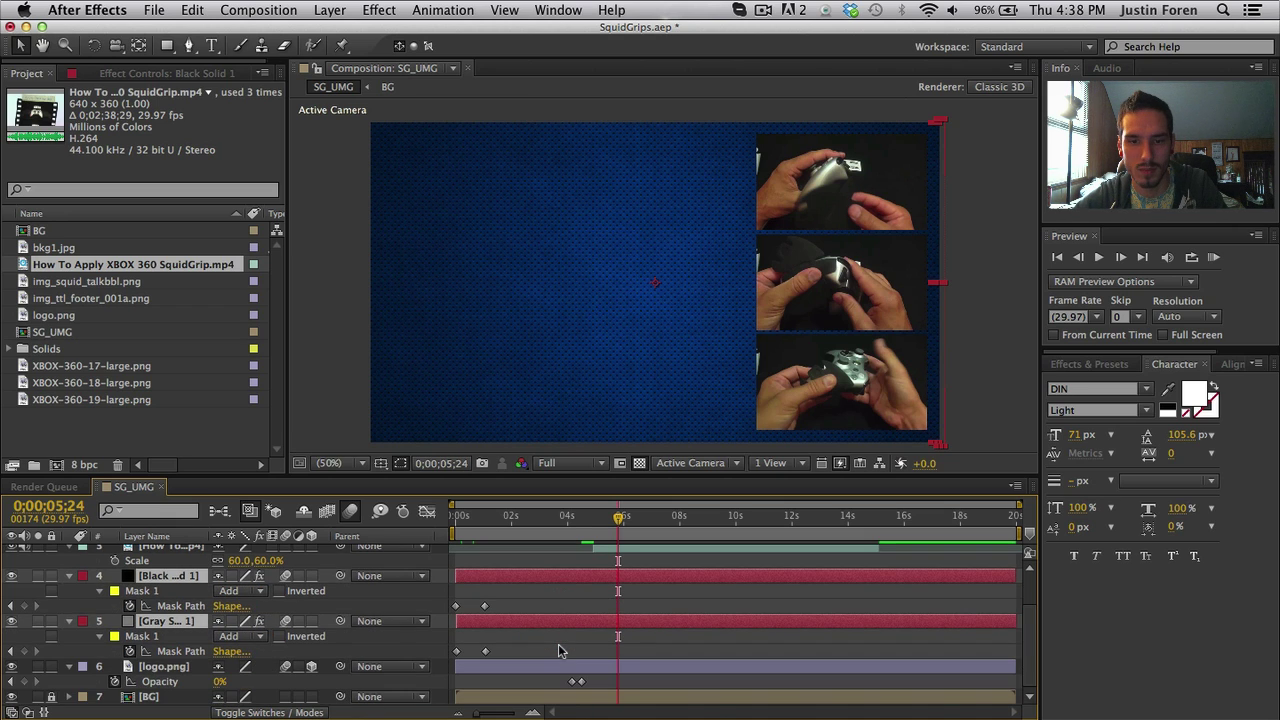
click(563, 651)
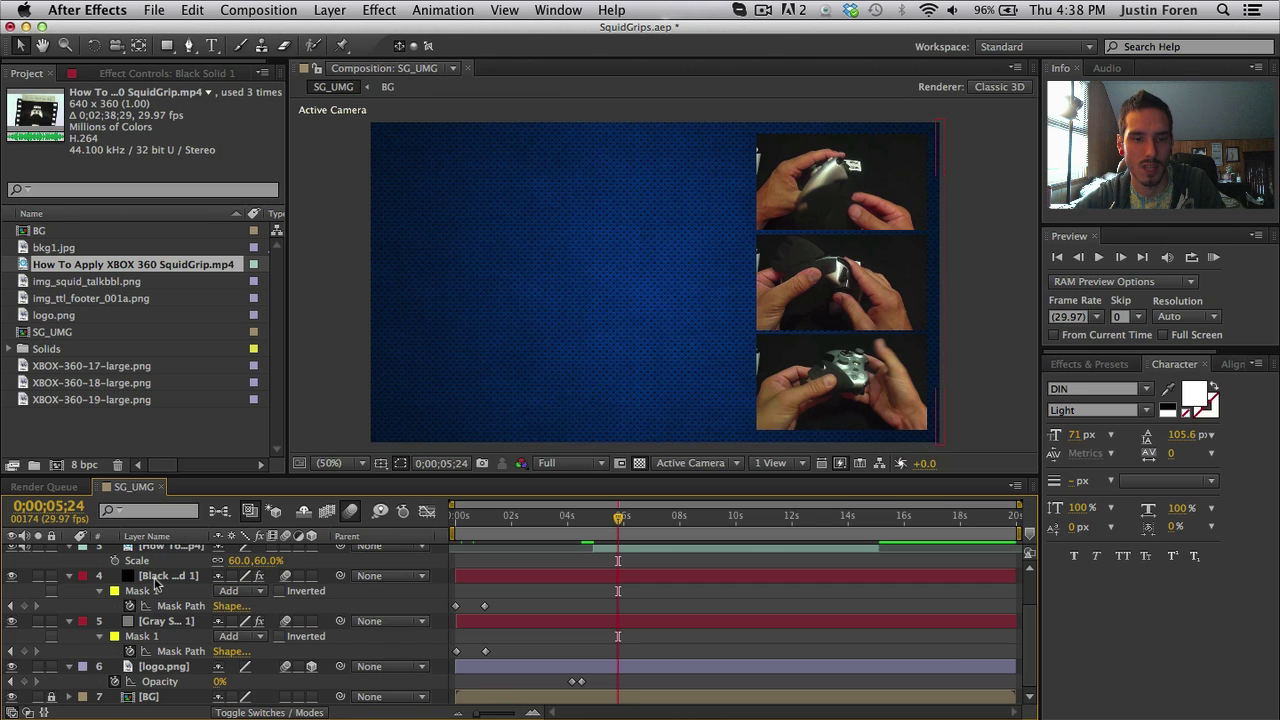
Add a Mask Path keyframe on both solids and place the new keyframes at 0;00;04;27
click(160, 577)
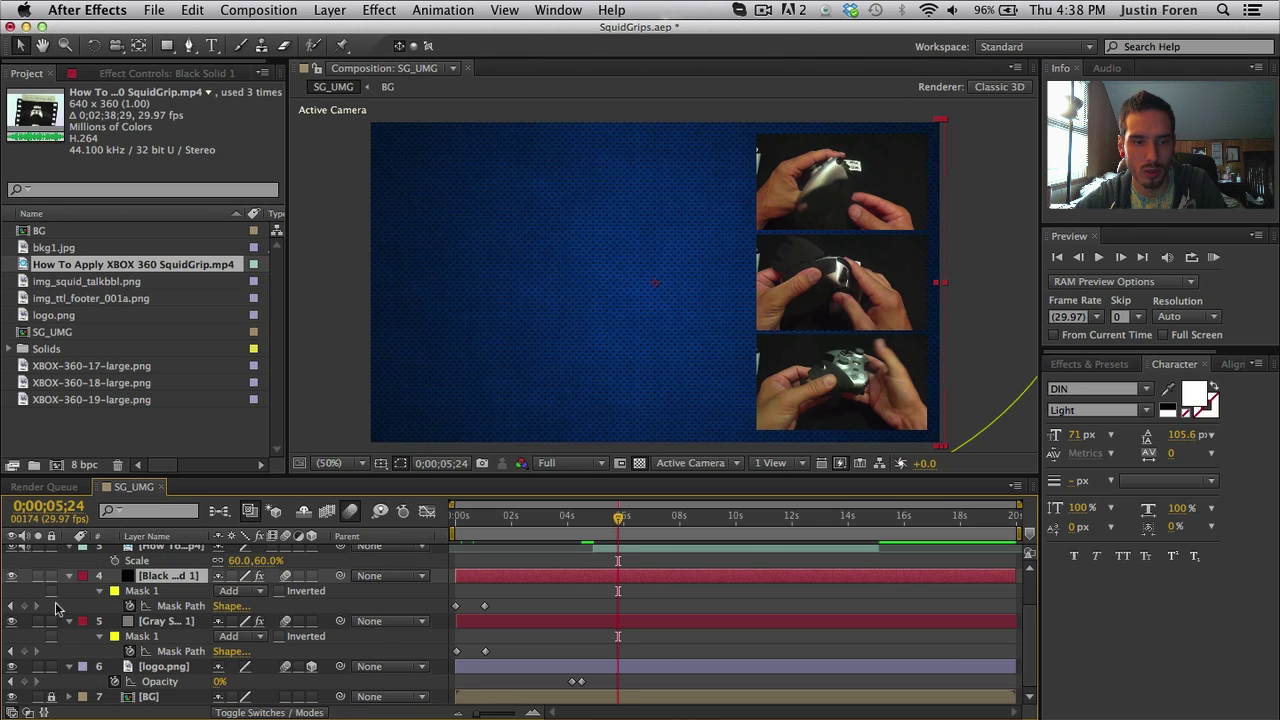
click(24, 606)
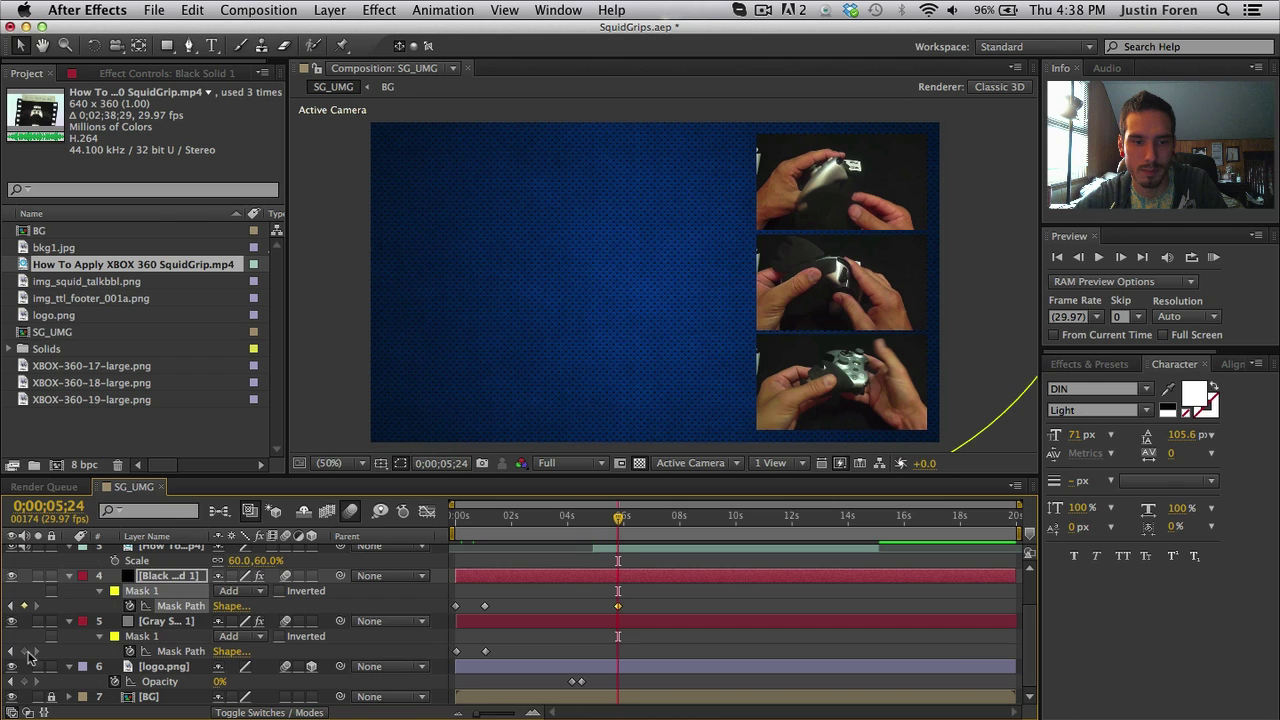
click(25, 652)
click(595, 519)
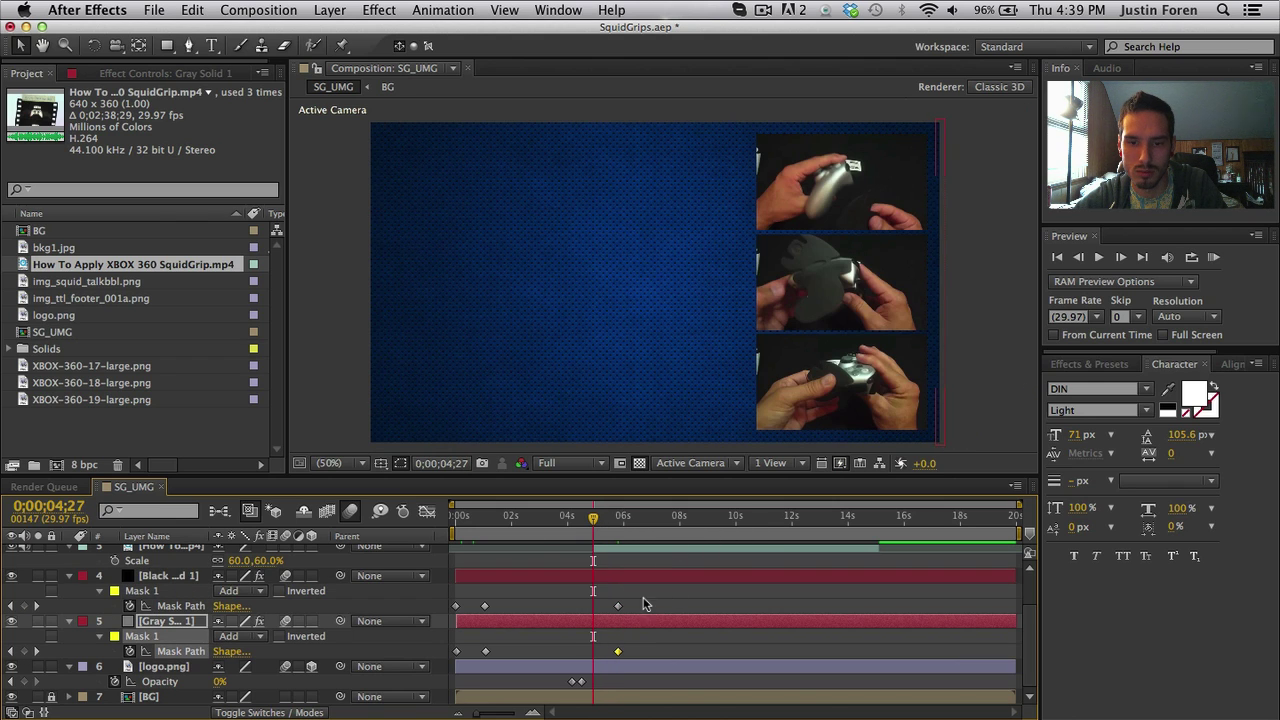
drag(646, 599, 607, 667)
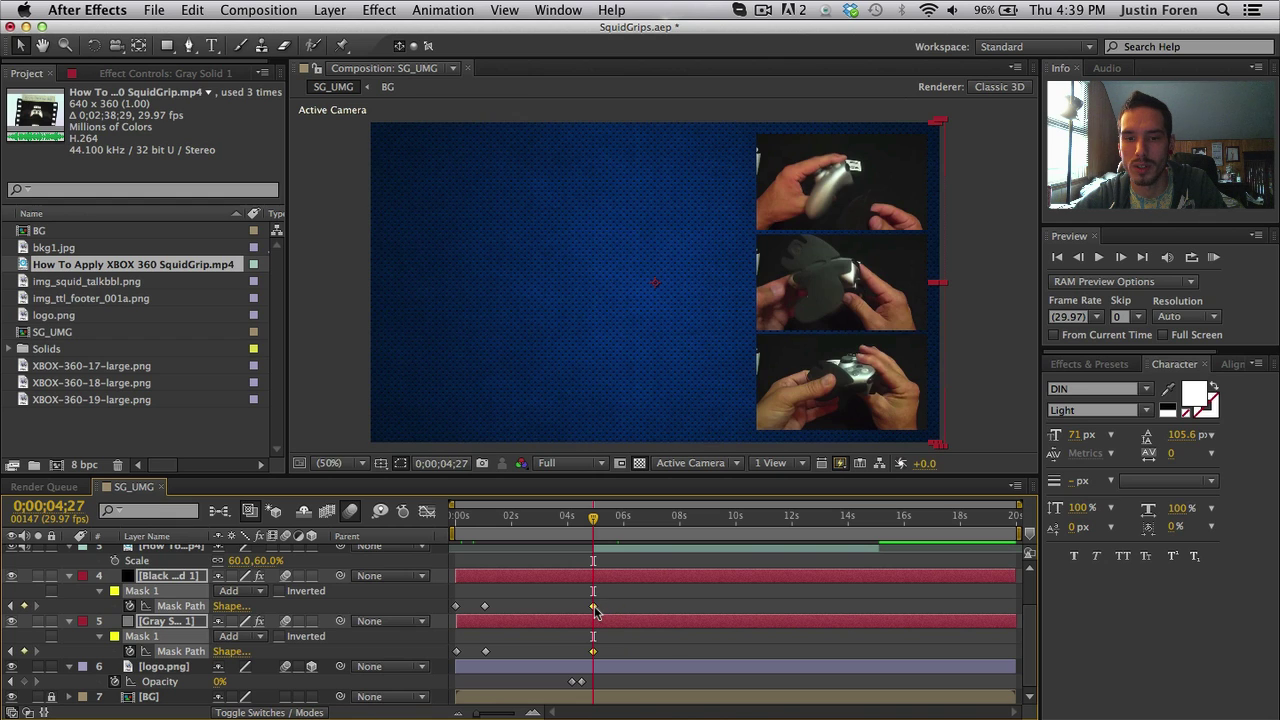
click(594, 607)
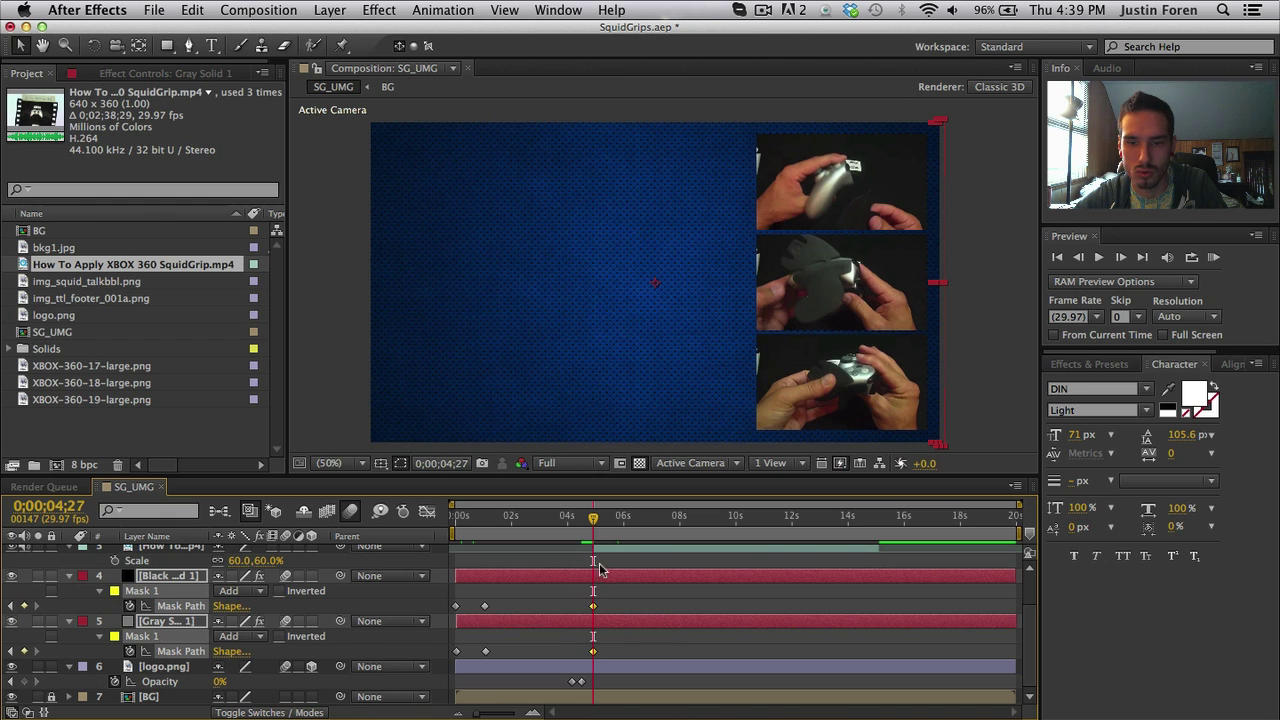
drag(593, 519, 621, 522)
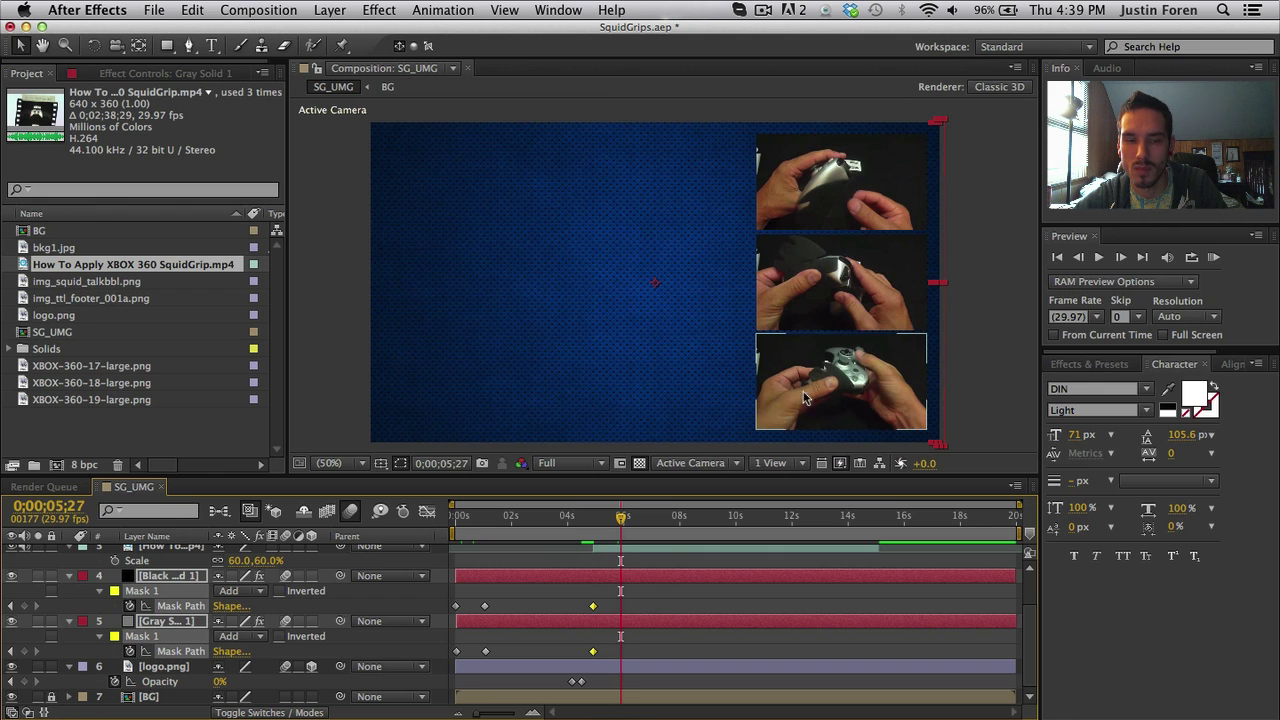
Slide the black and gray solids' curved masks left into the frame
scroll(748, 393, down, 1)
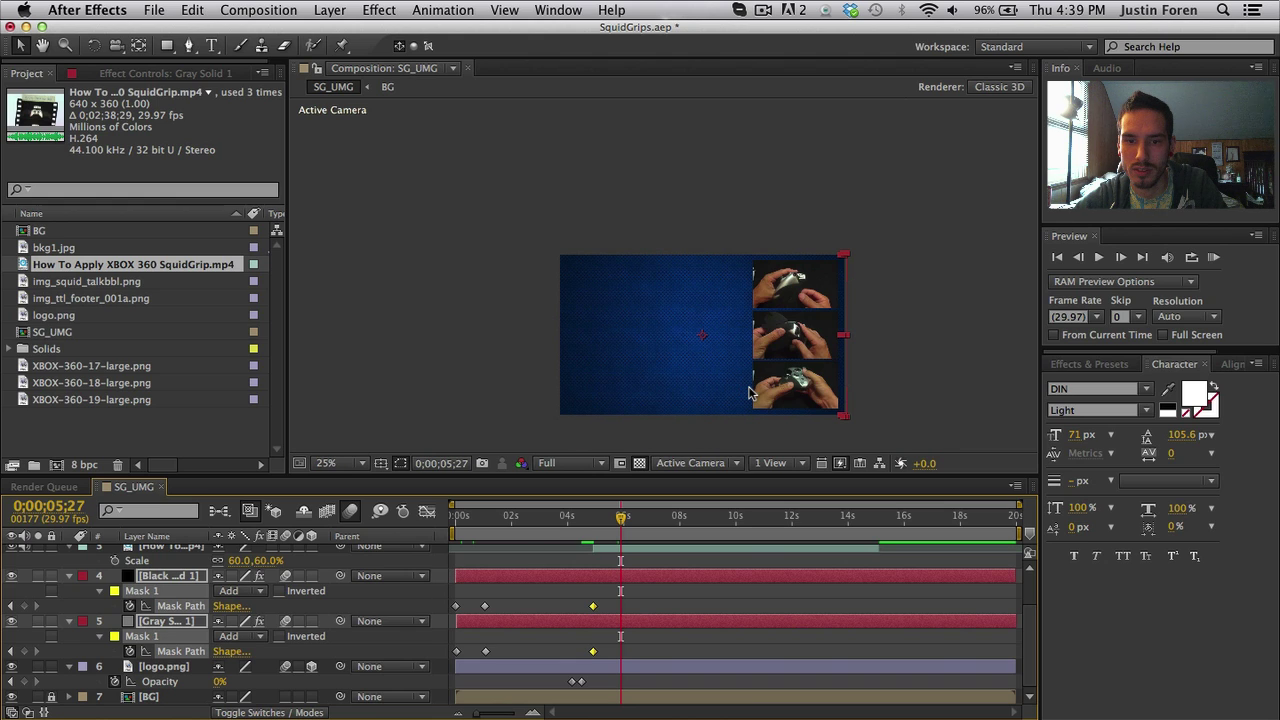
click(630, 577)
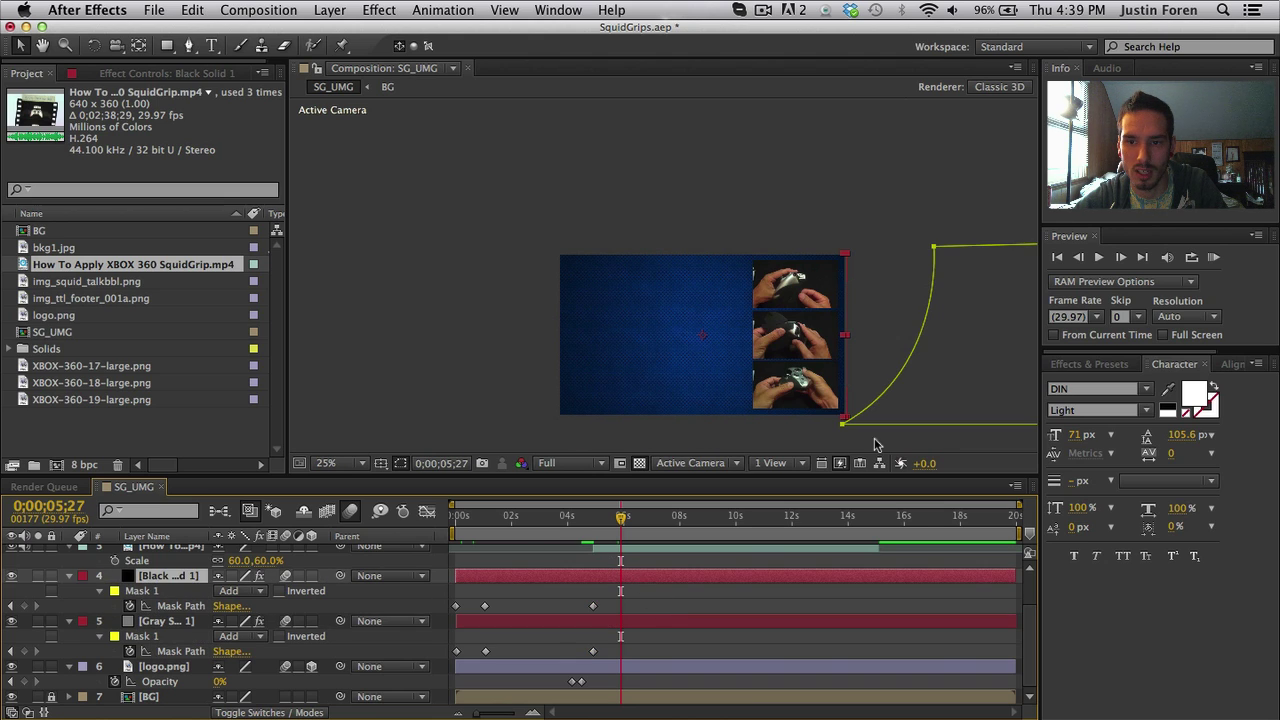
double_click(843, 425)
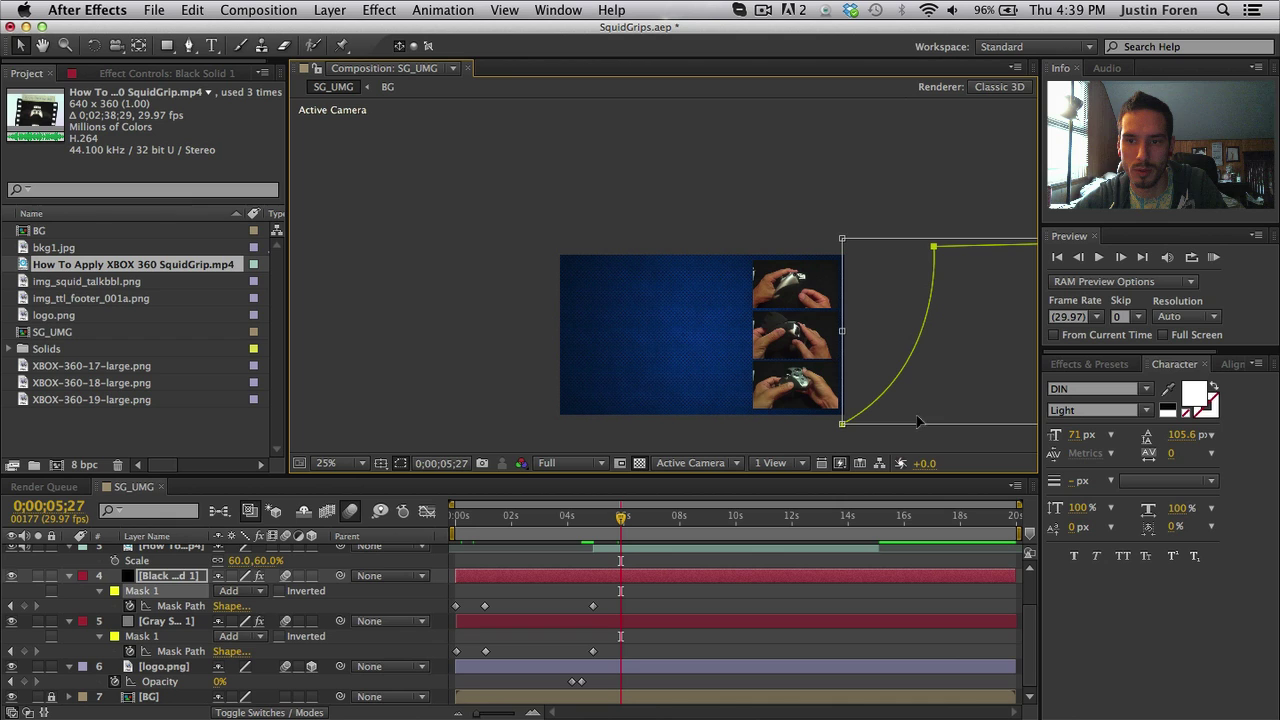
drag(893, 378, 707, 398)
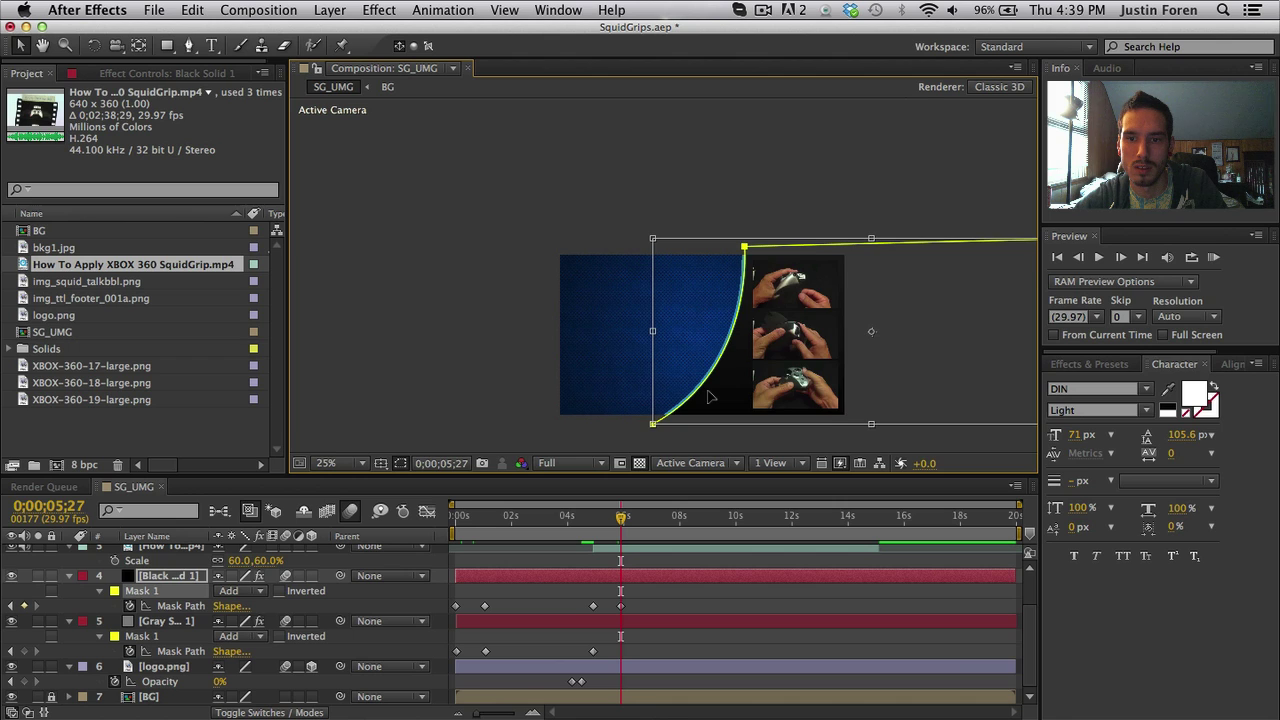
scroll(707, 398, up, 2)
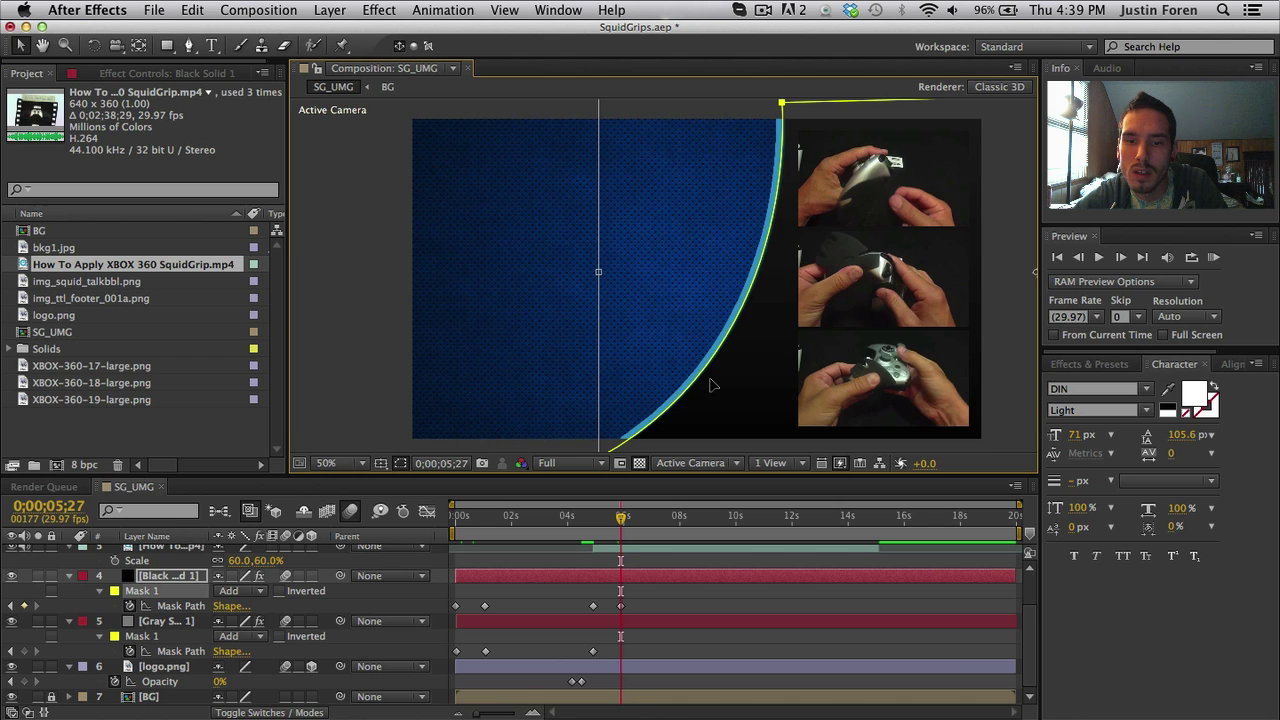
click(645, 621)
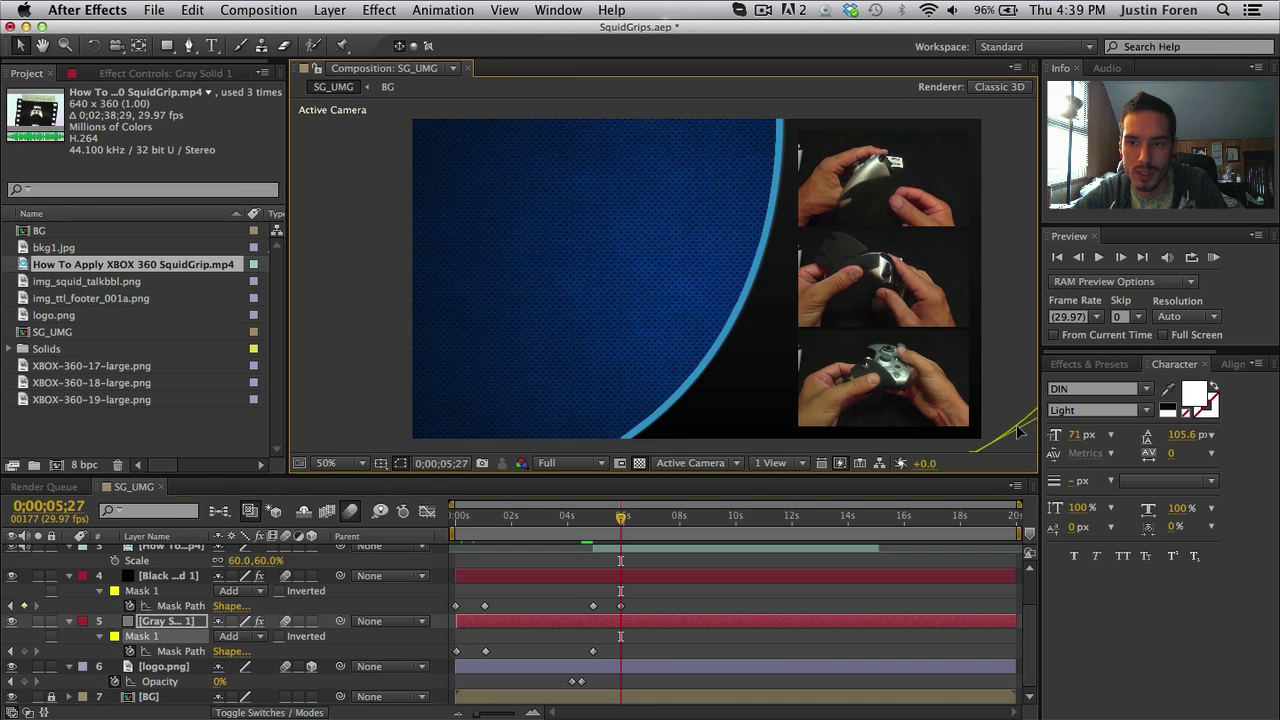
drag(1016, 425, 618, 450)
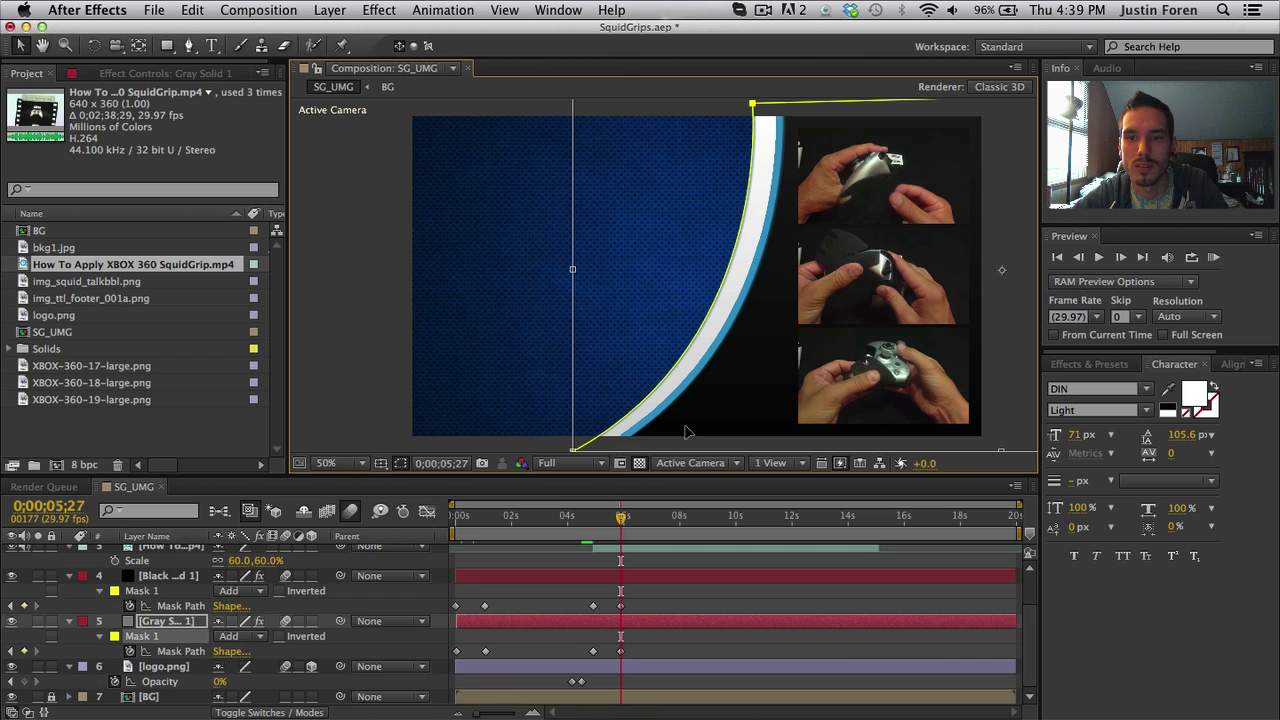
key(shift+Right)
key(shift+Right)
click(518, 350)
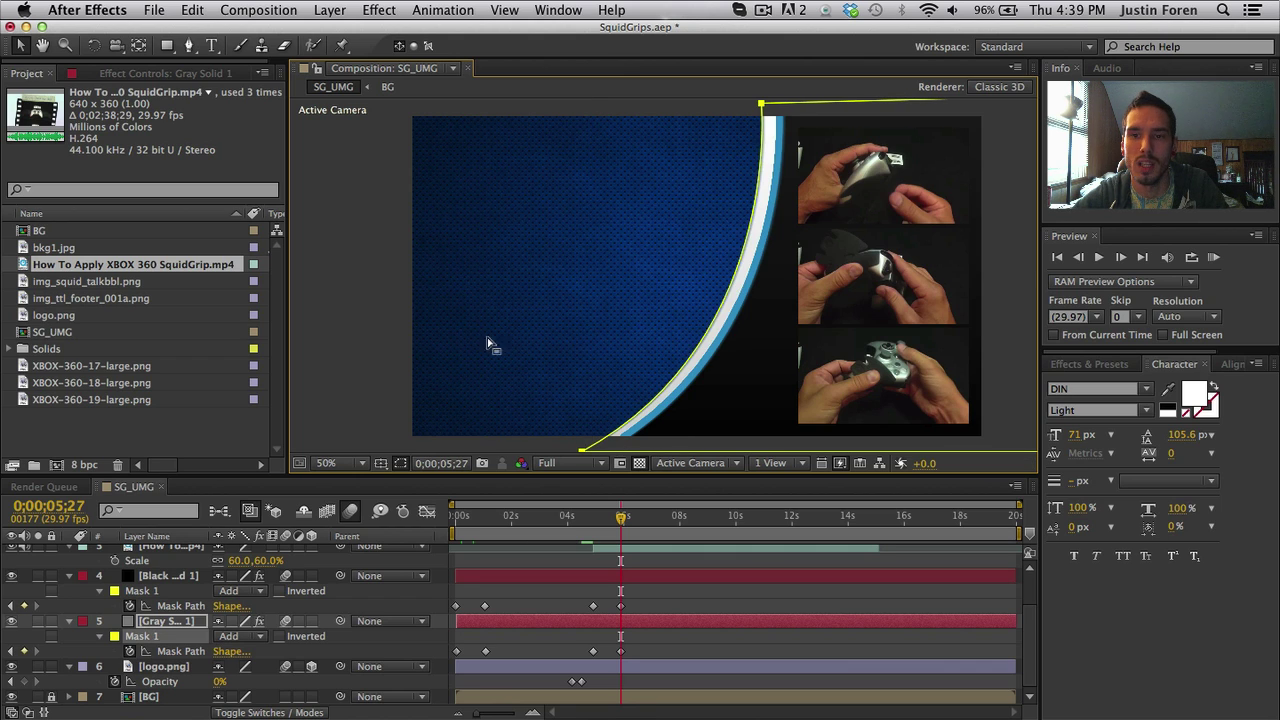
Apply Easy Ease In to both solids' Mask Path keyframes at 5;27
drag(640, 598, 618, 653)
right_click(621, 653)
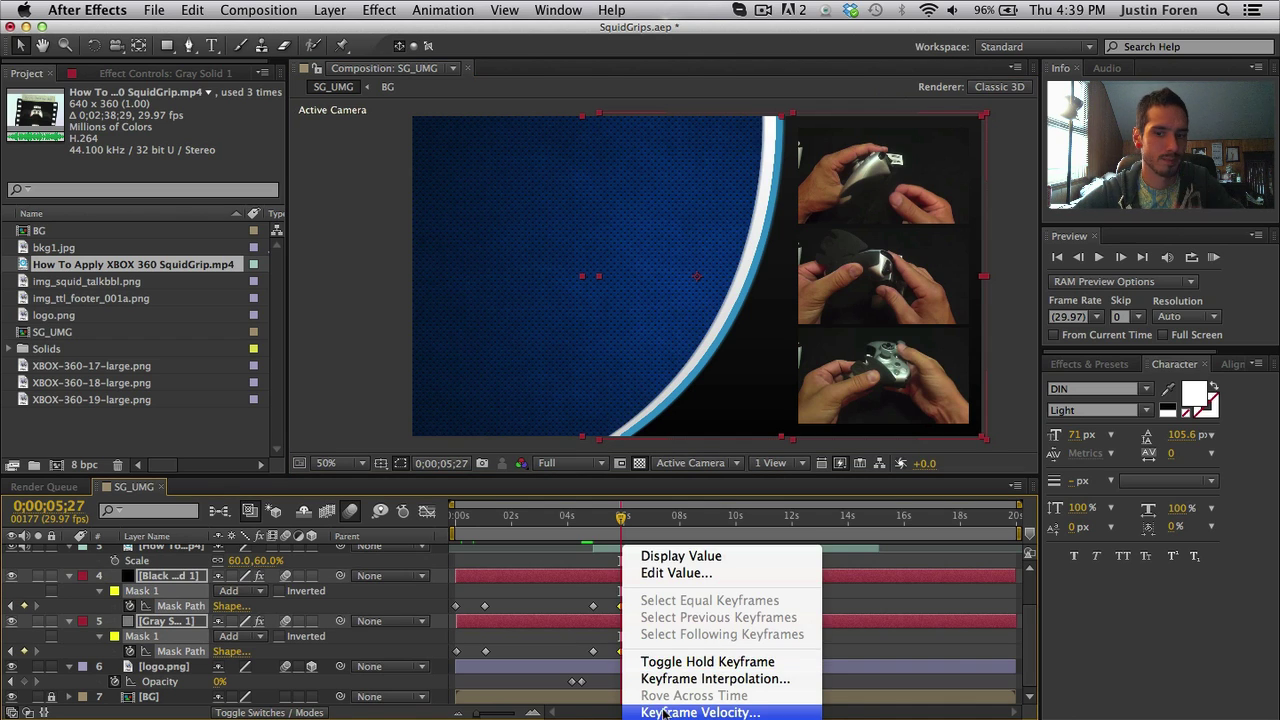
mouse_move(700, 719)
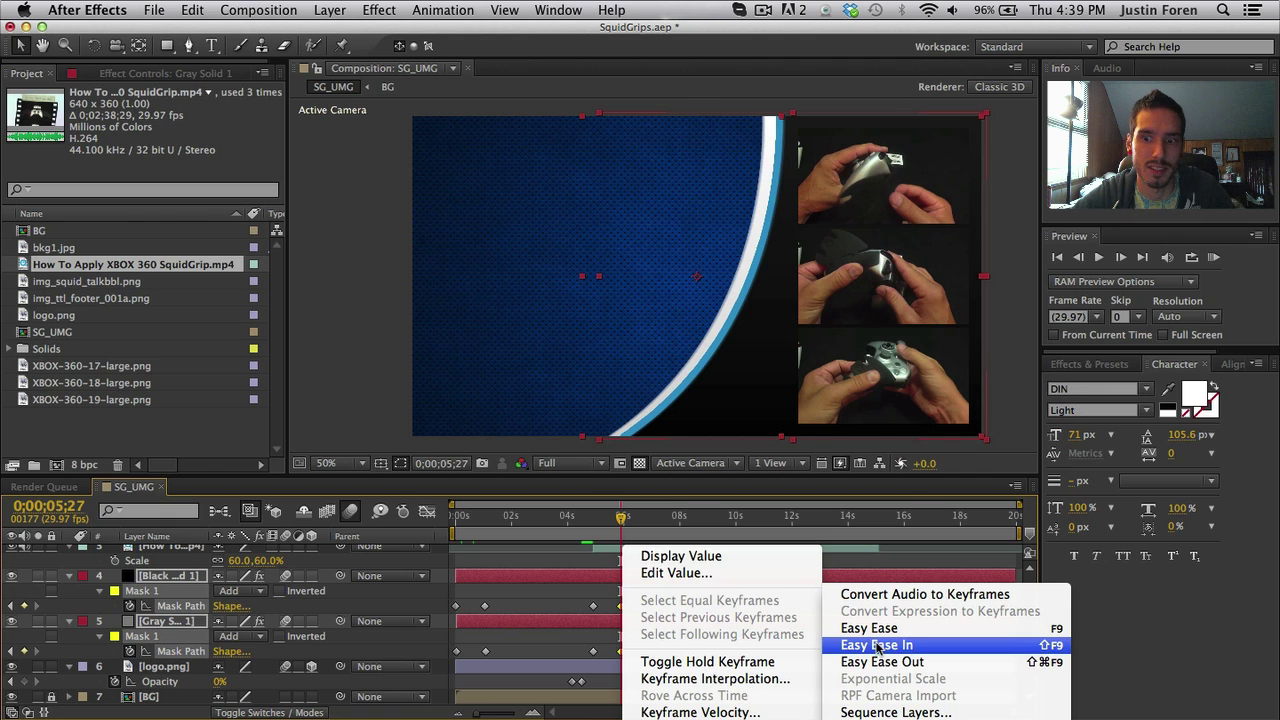
click(877, 646)
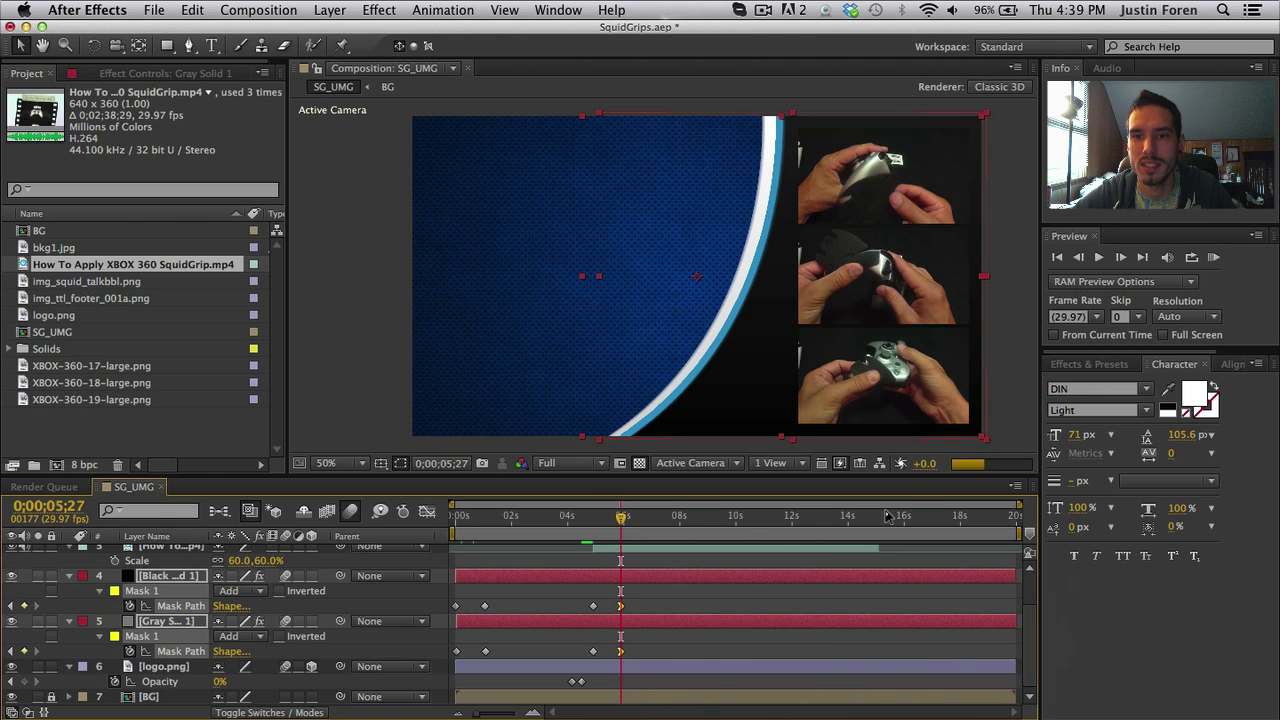
click(726, 598)
drag(621, 517, 595, 522)
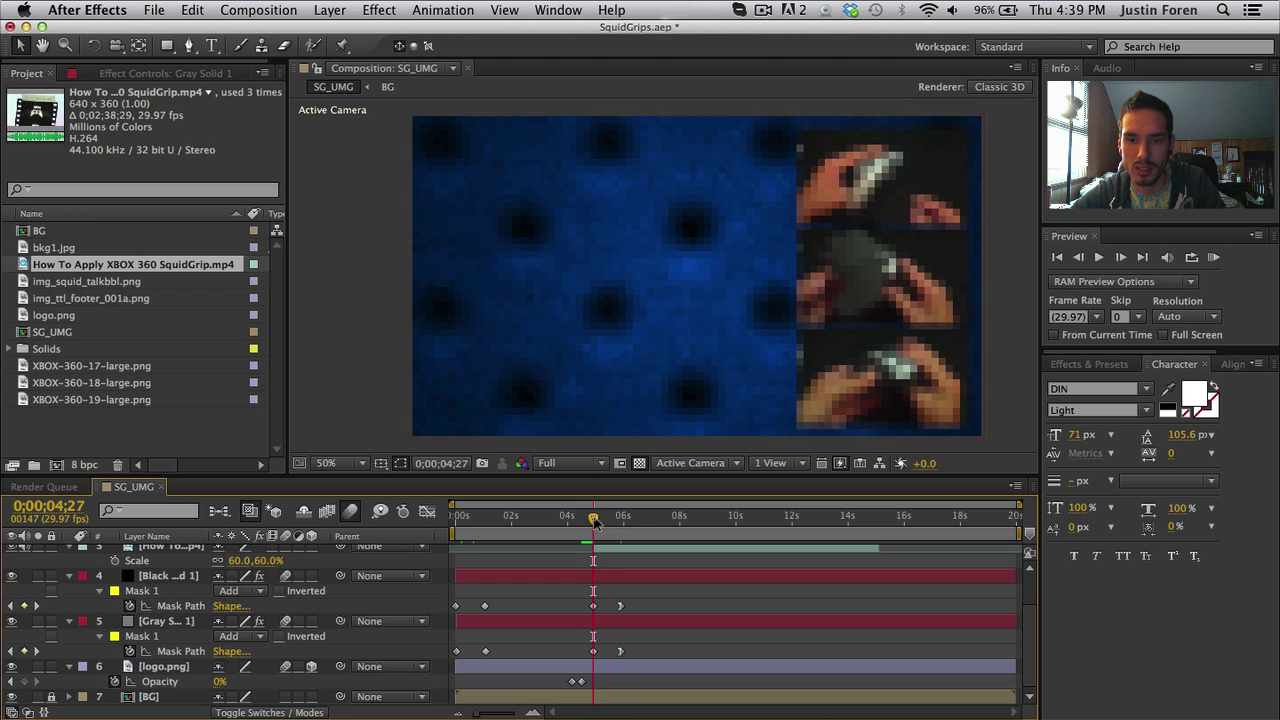
Keyframe the three videos' Position so they start off-frame right and slide in by 5;27
scroll(646, 593, up, 3)
click(646, 593)
shift+click(648, 555)
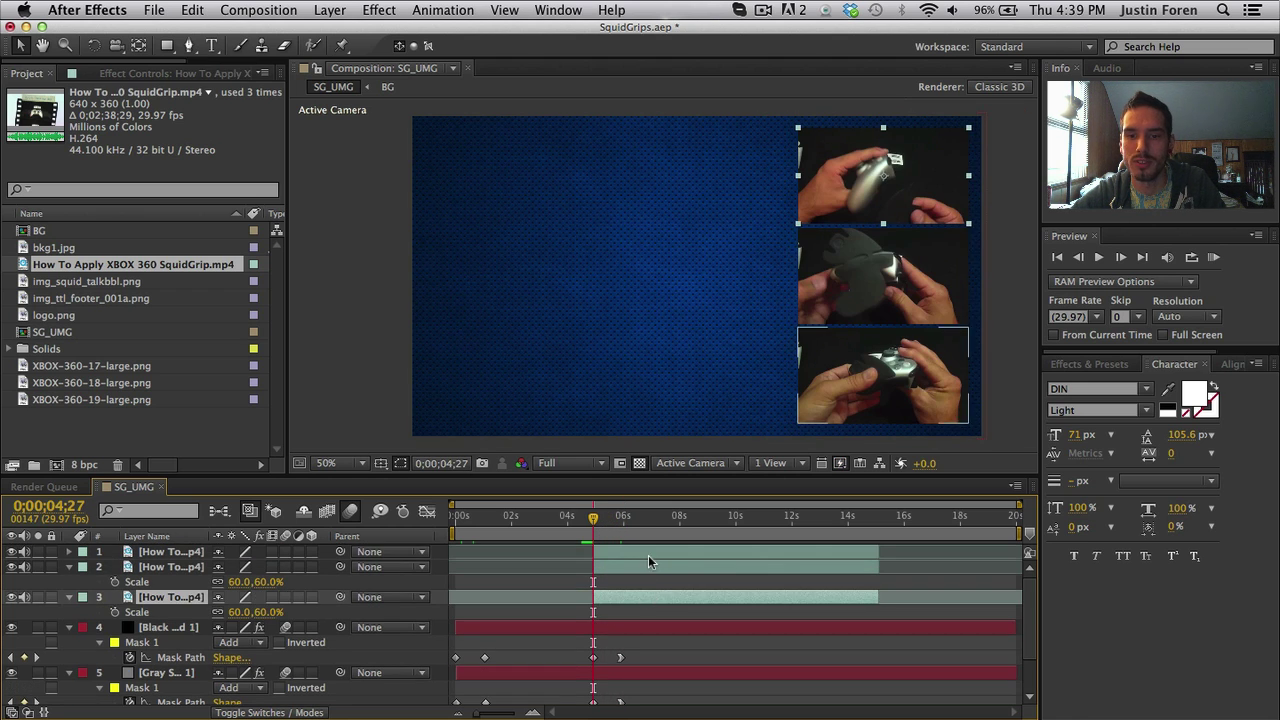
key(p)
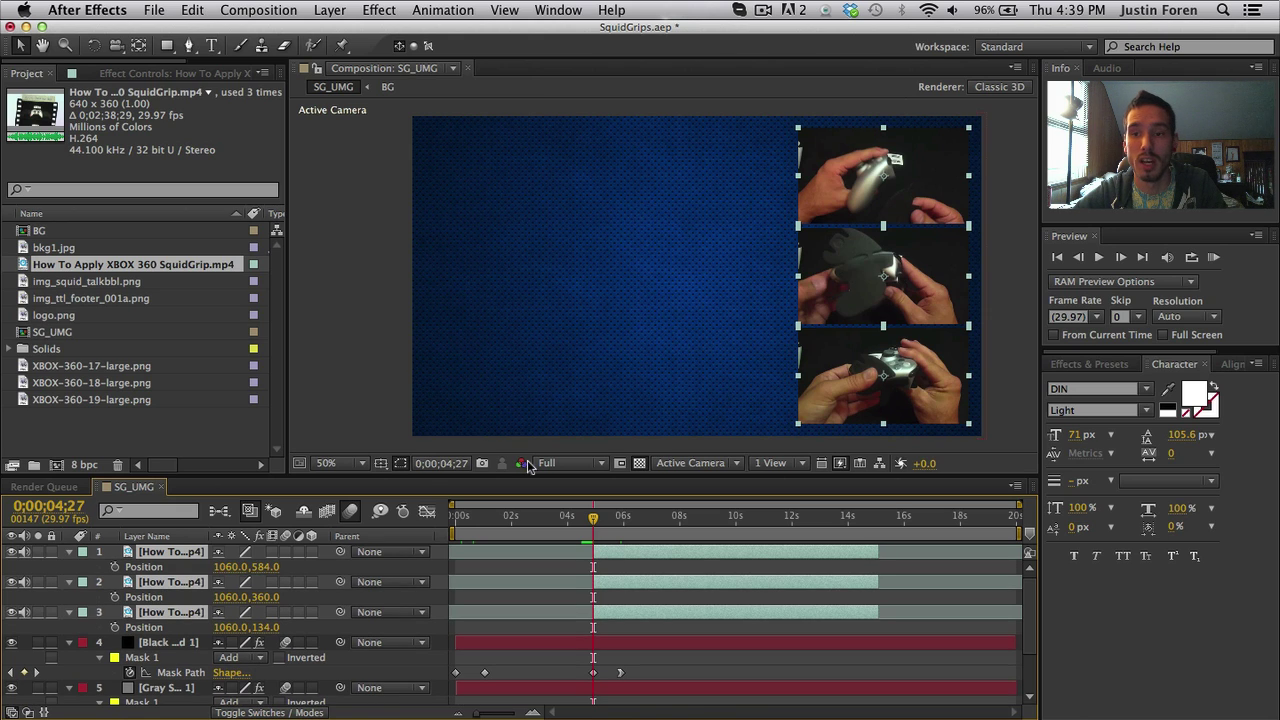
click(114, 566)
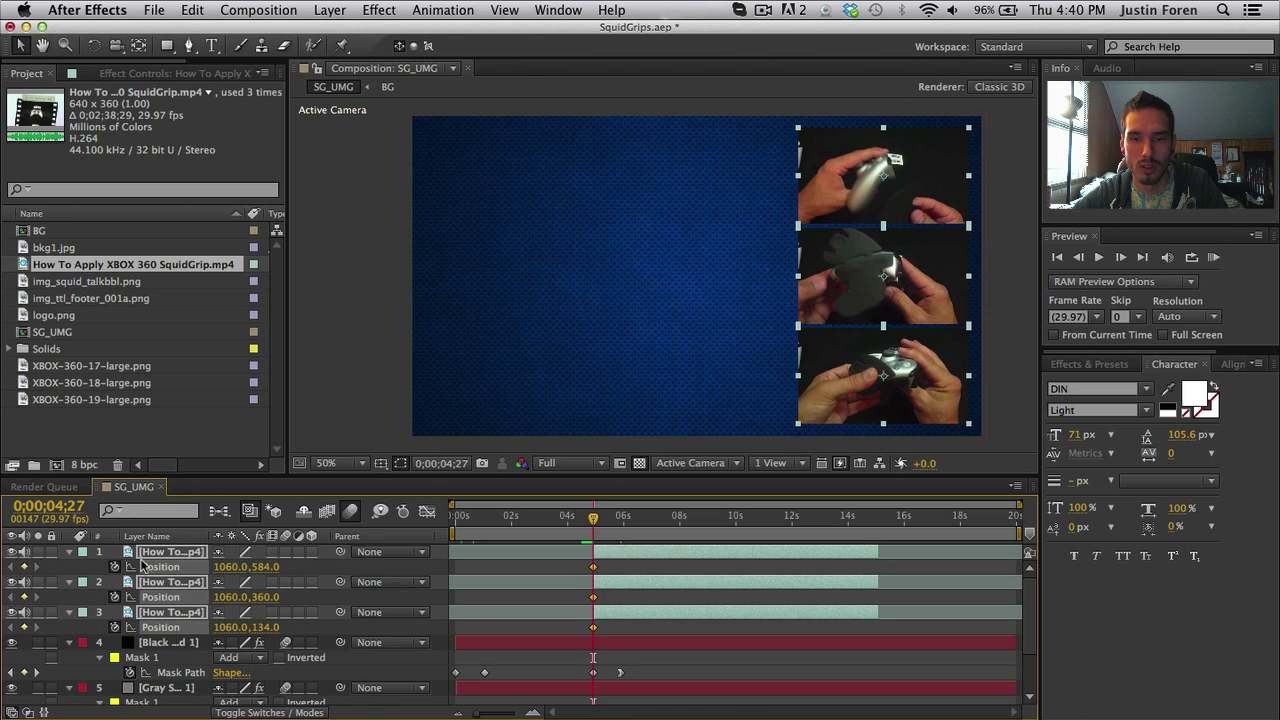
drag(592, 570, 620, 568)
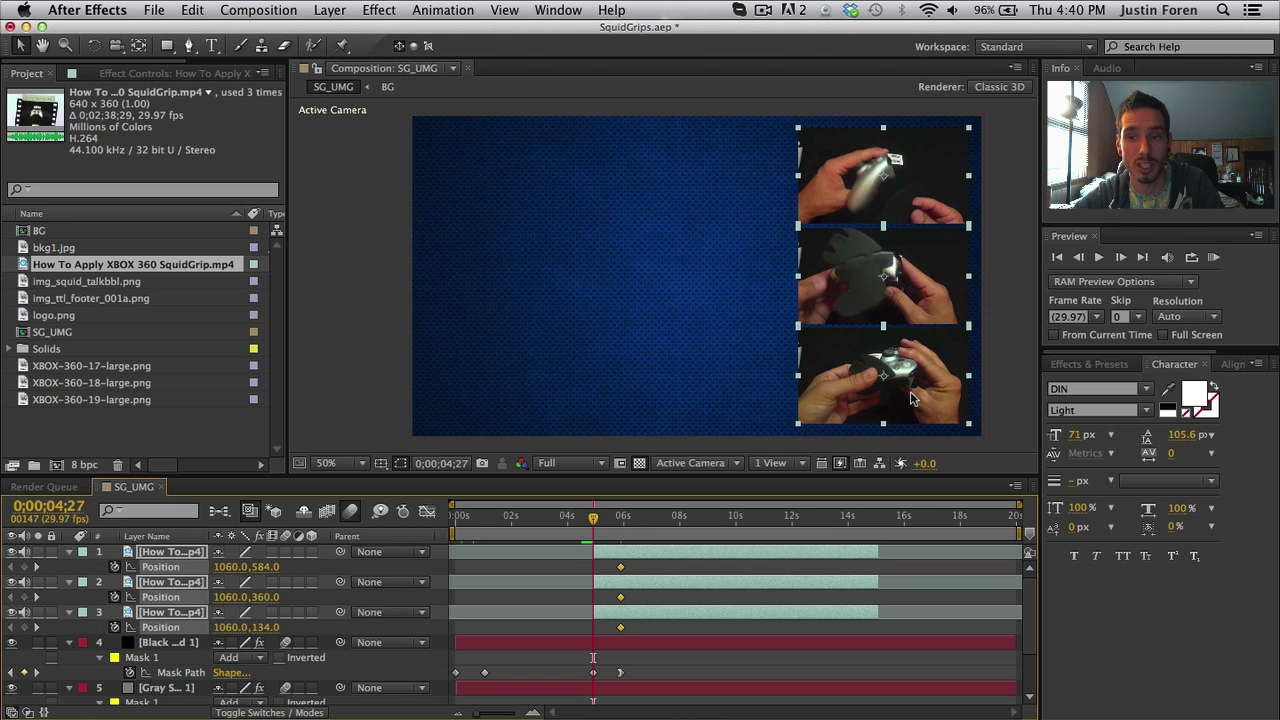
scroll(913, 398, down, 2)
drag(963, 394, 873, 398)
mouse_move(595, 517)
mouse_down()
mouse_move(622, 518)
mouse_move(607, 519)
mouse_up()
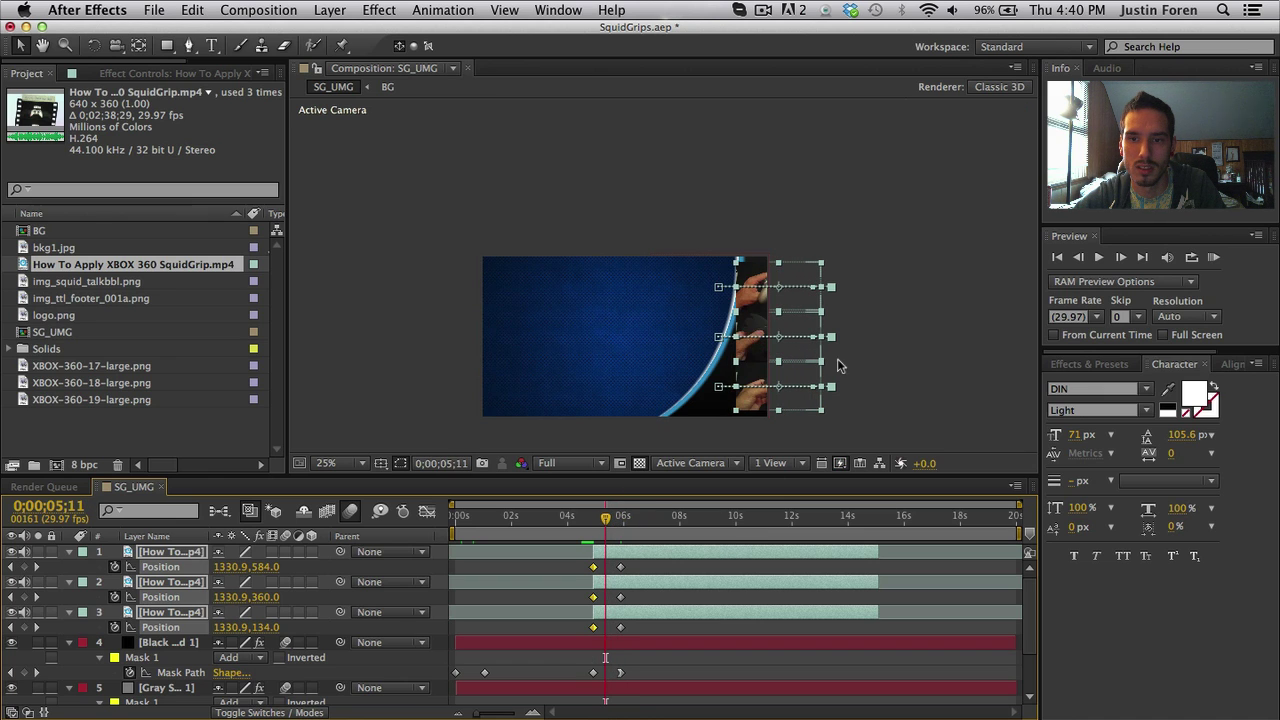
drag(610, 521, 597, 520)
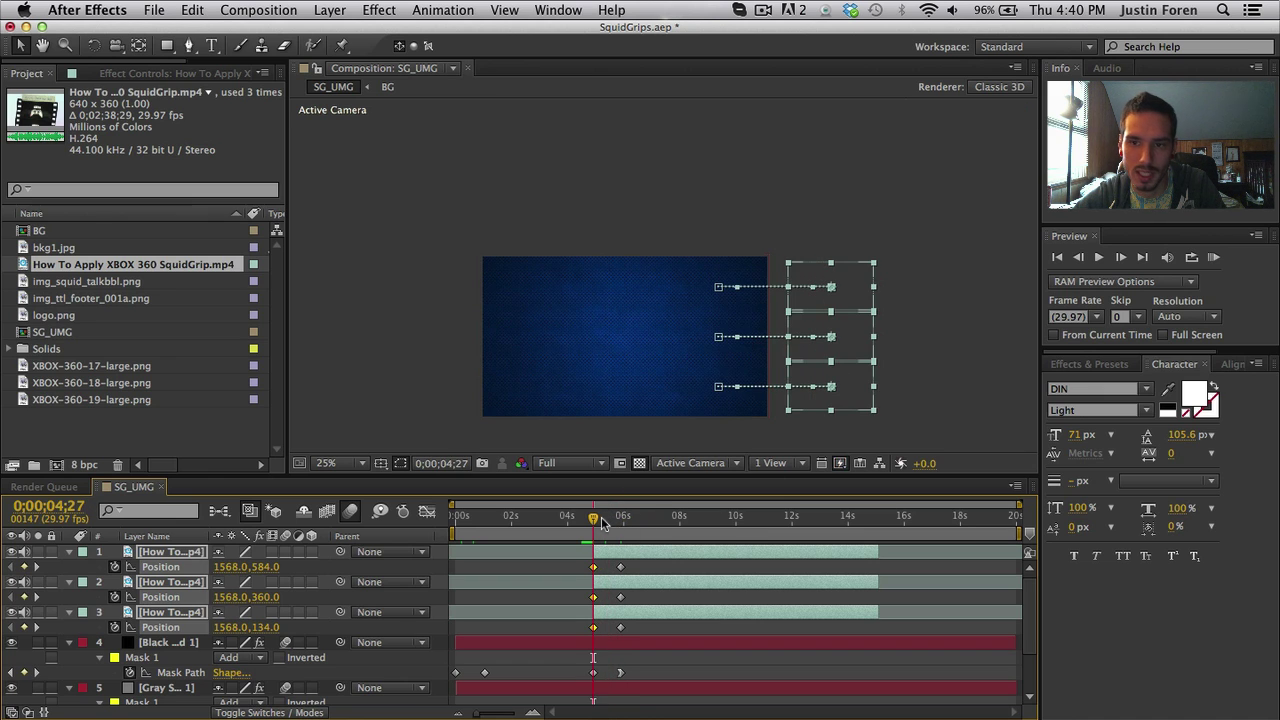
drag(851, 394, 843, 394)
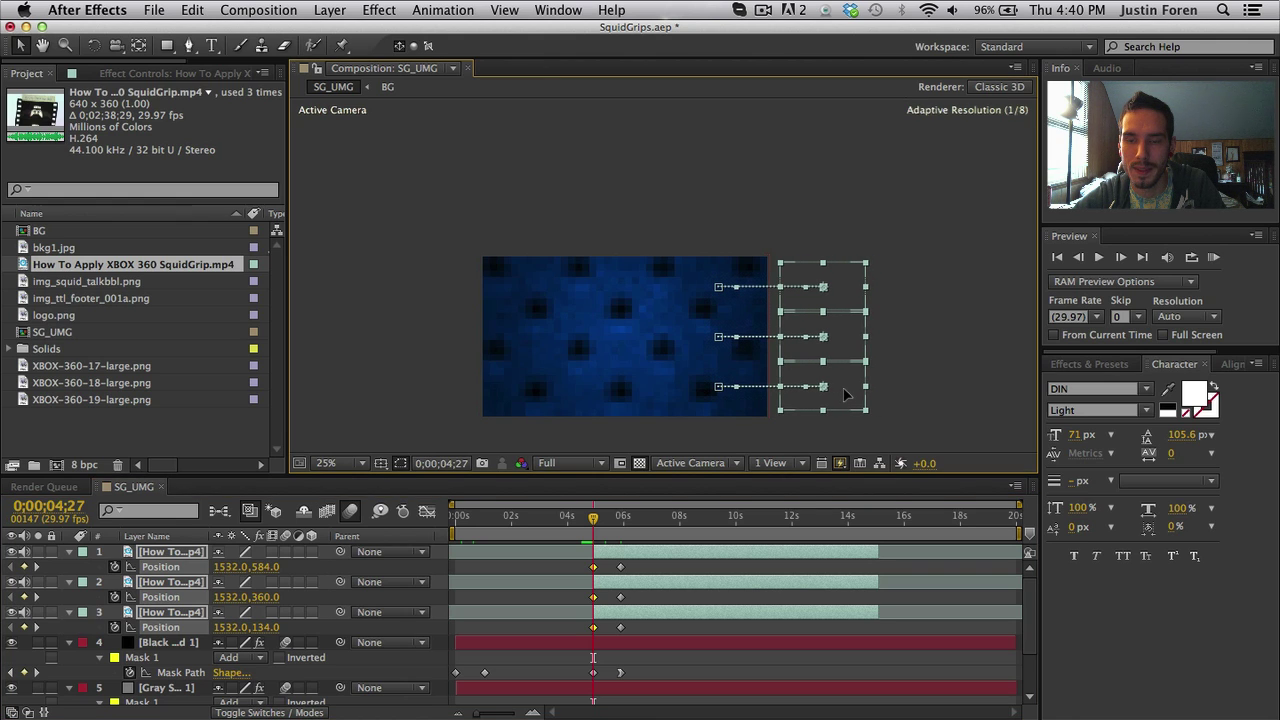
Stagger the start positions, nudging the middle and bottom videos progressively farther right
click(735, 628)
click(729, 580)
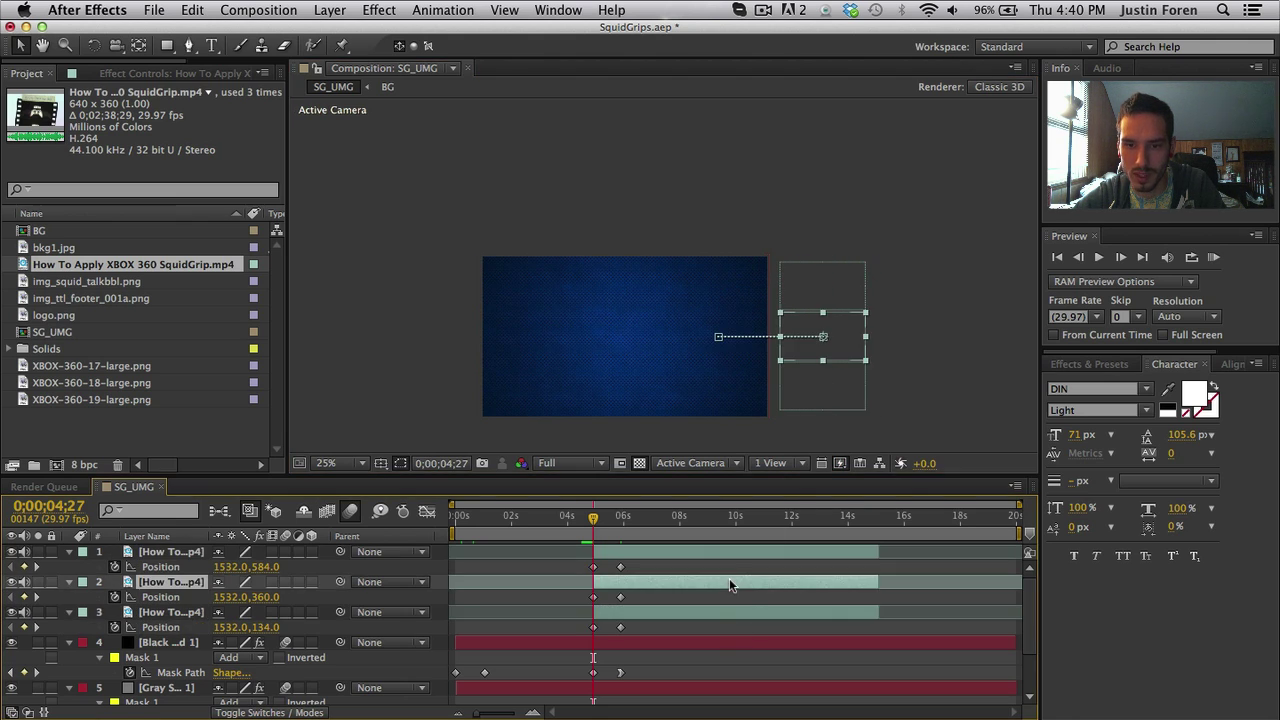
shift+click(720, 554)
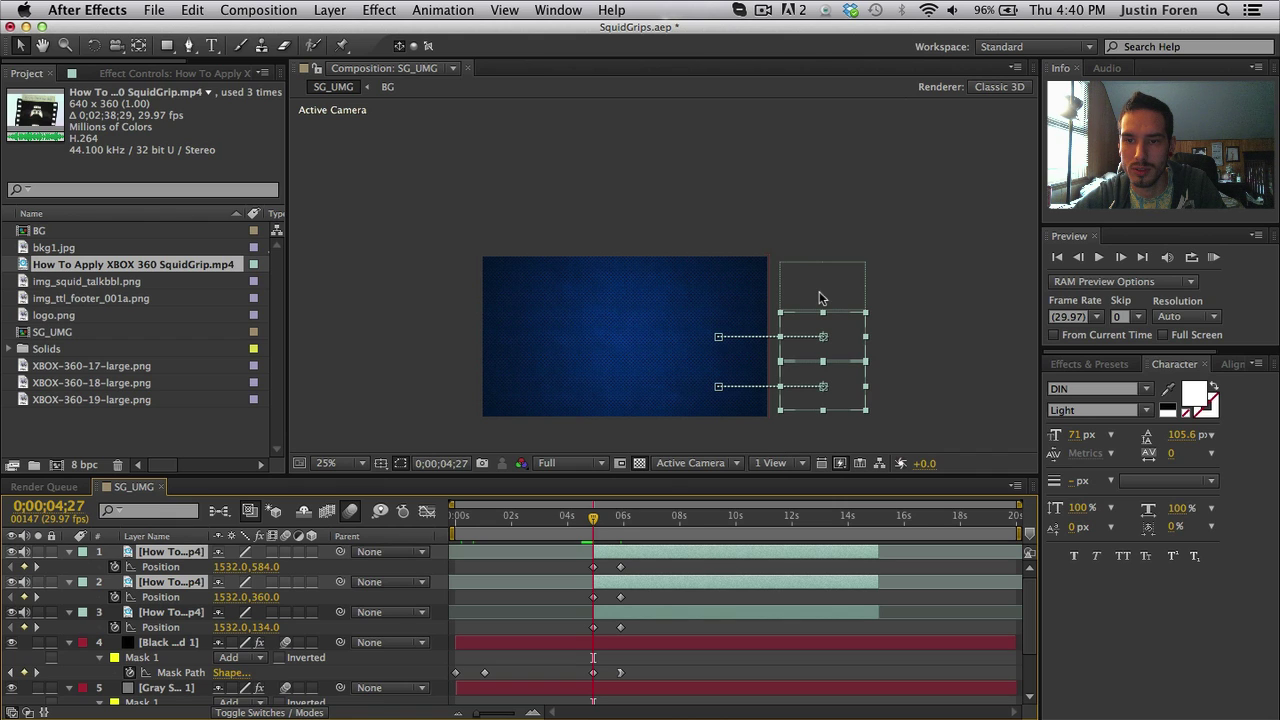
click(724, 609)
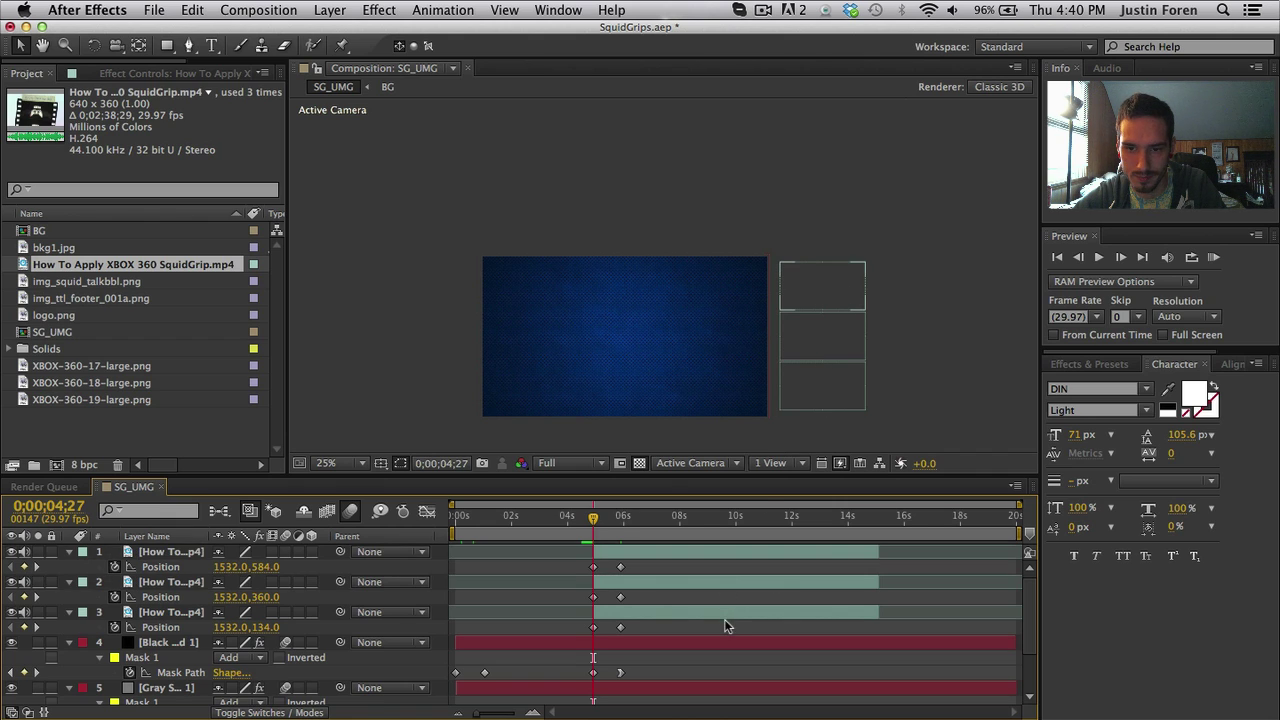
shift+click(728, 587)
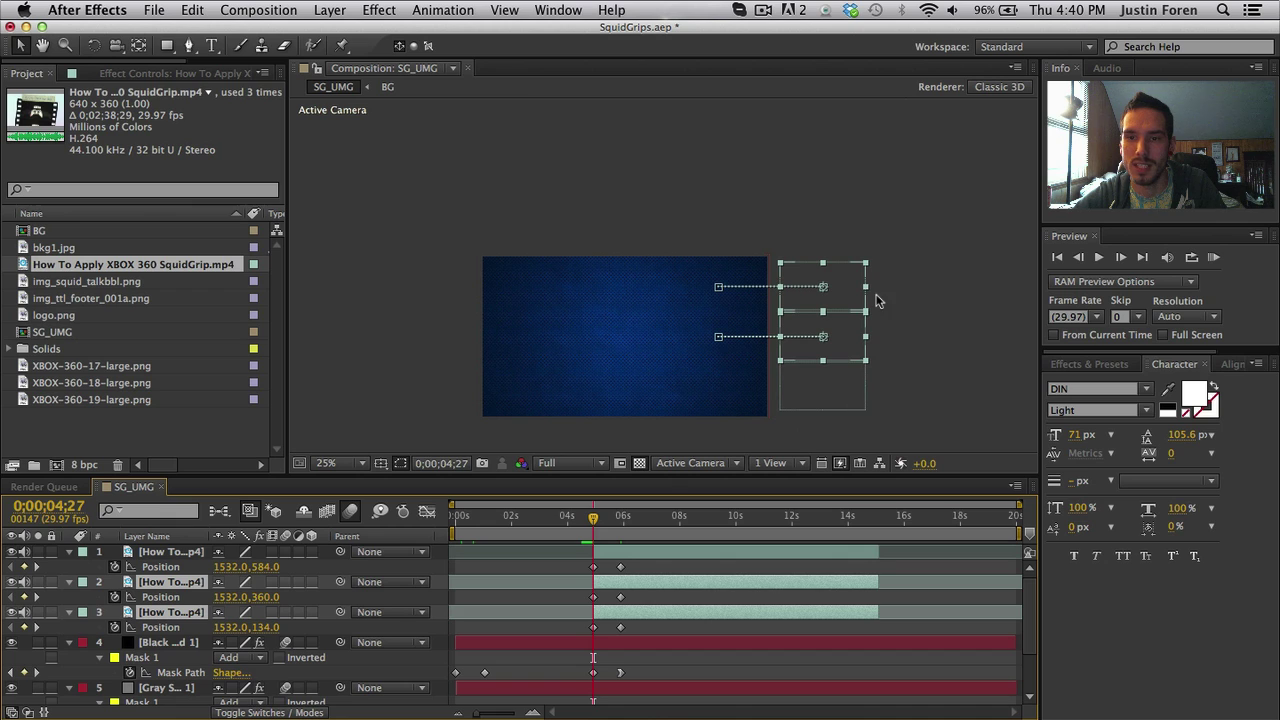
key(shift+Right)
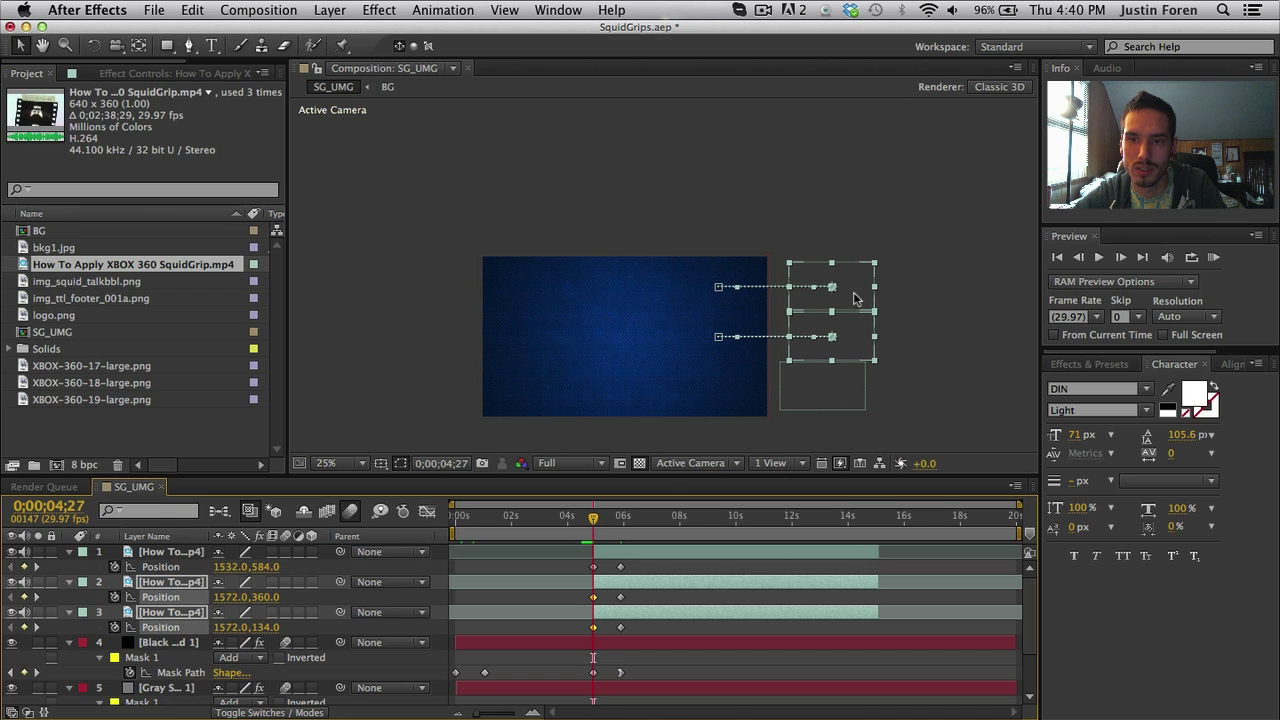
click(676, 598)
click(678, 610)
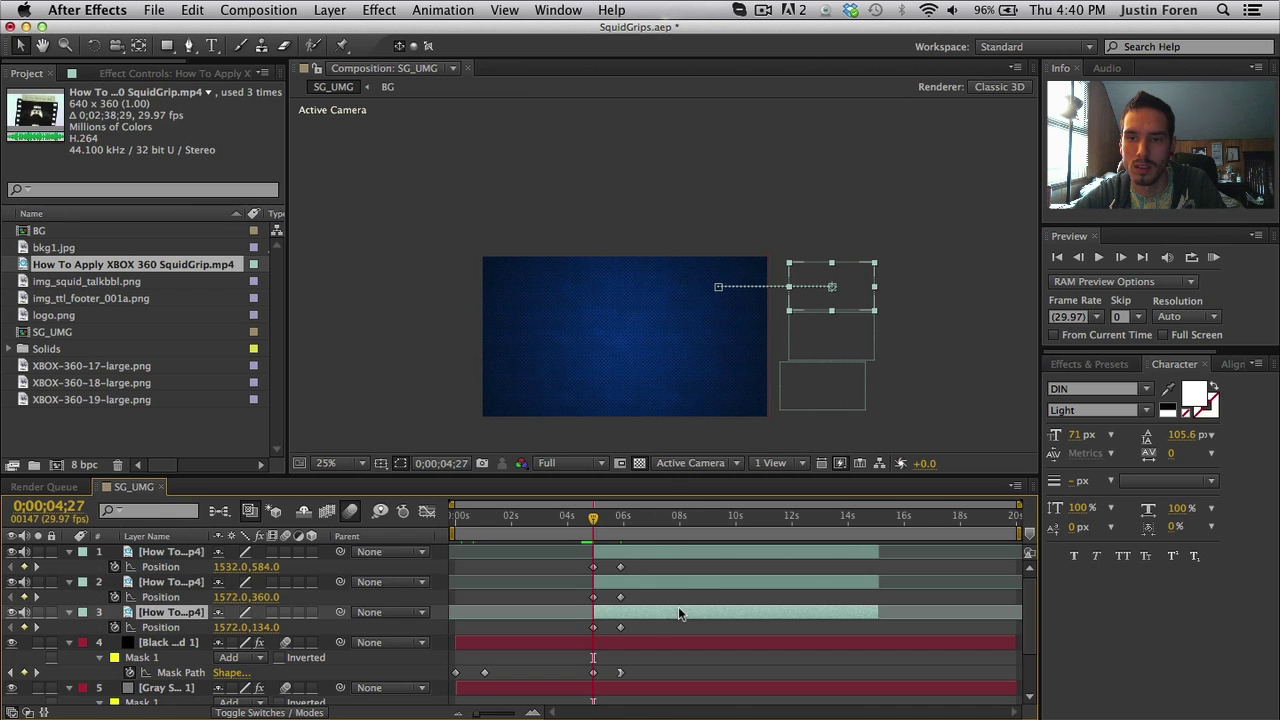
key(shift+Right)
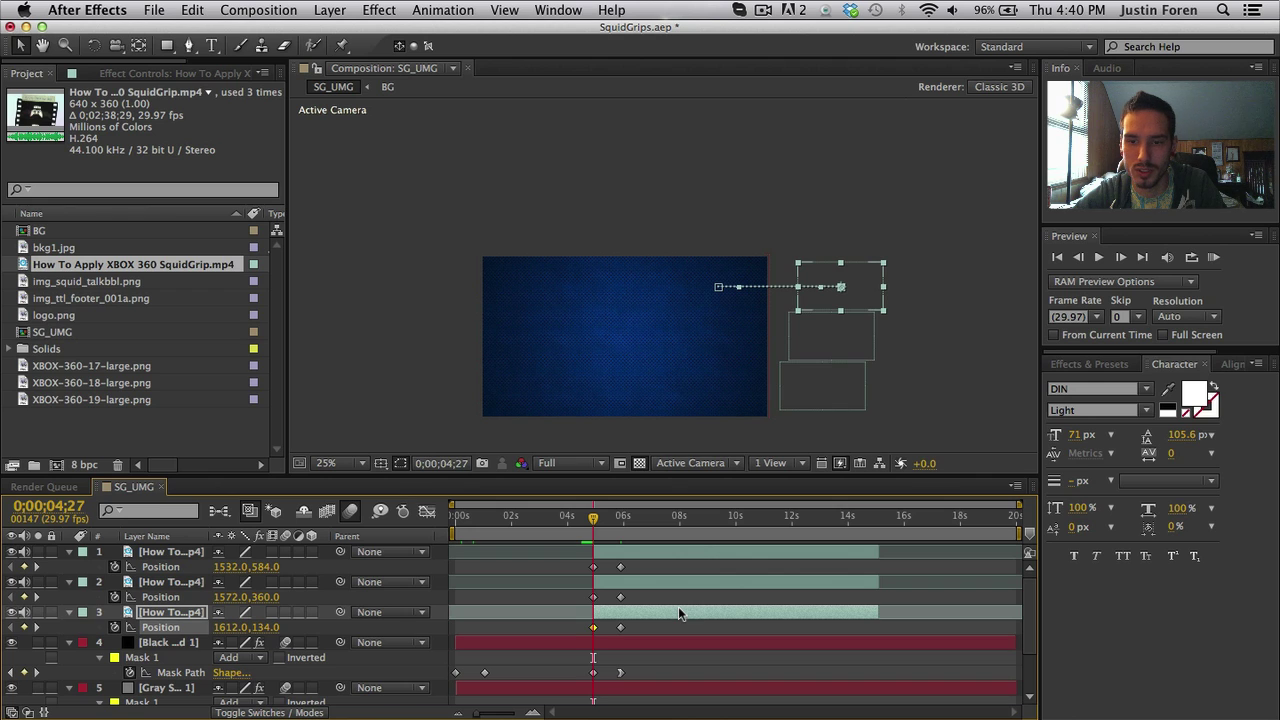
click(606, 518)
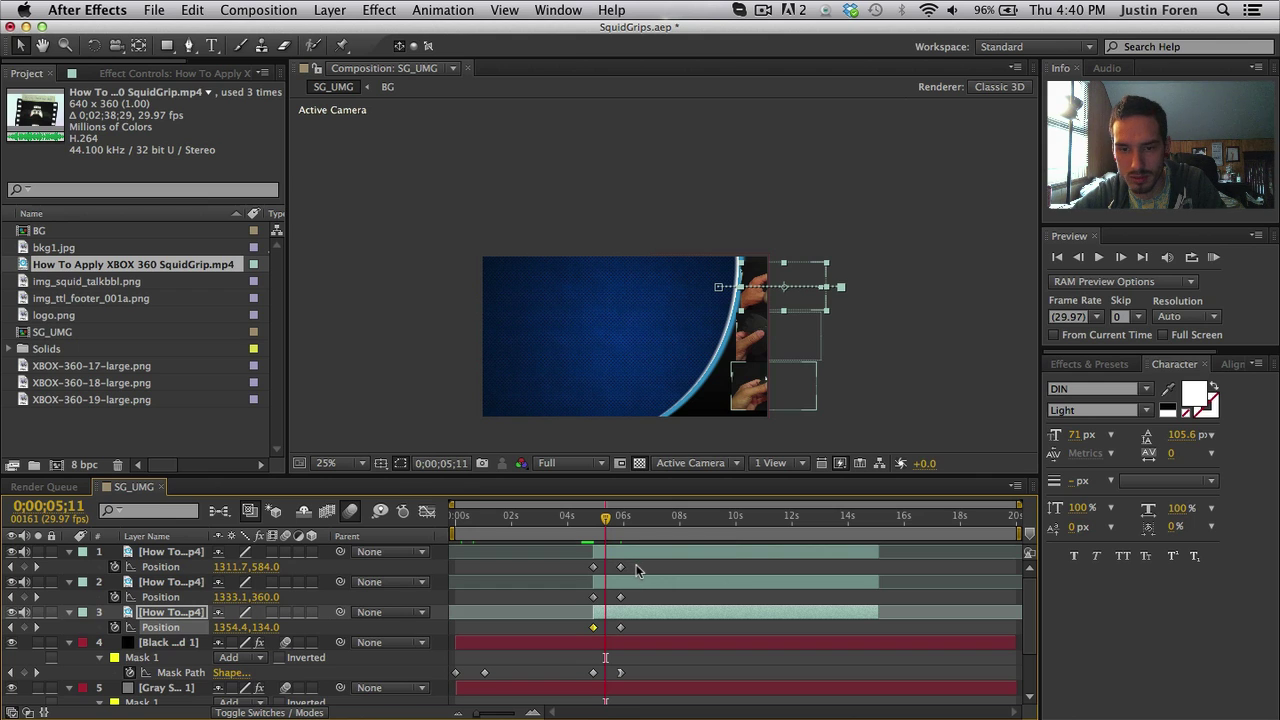
Drag both solids' Mask Path keyframes slightly earlier in the timeline
scroll(640, 665, down, 1)
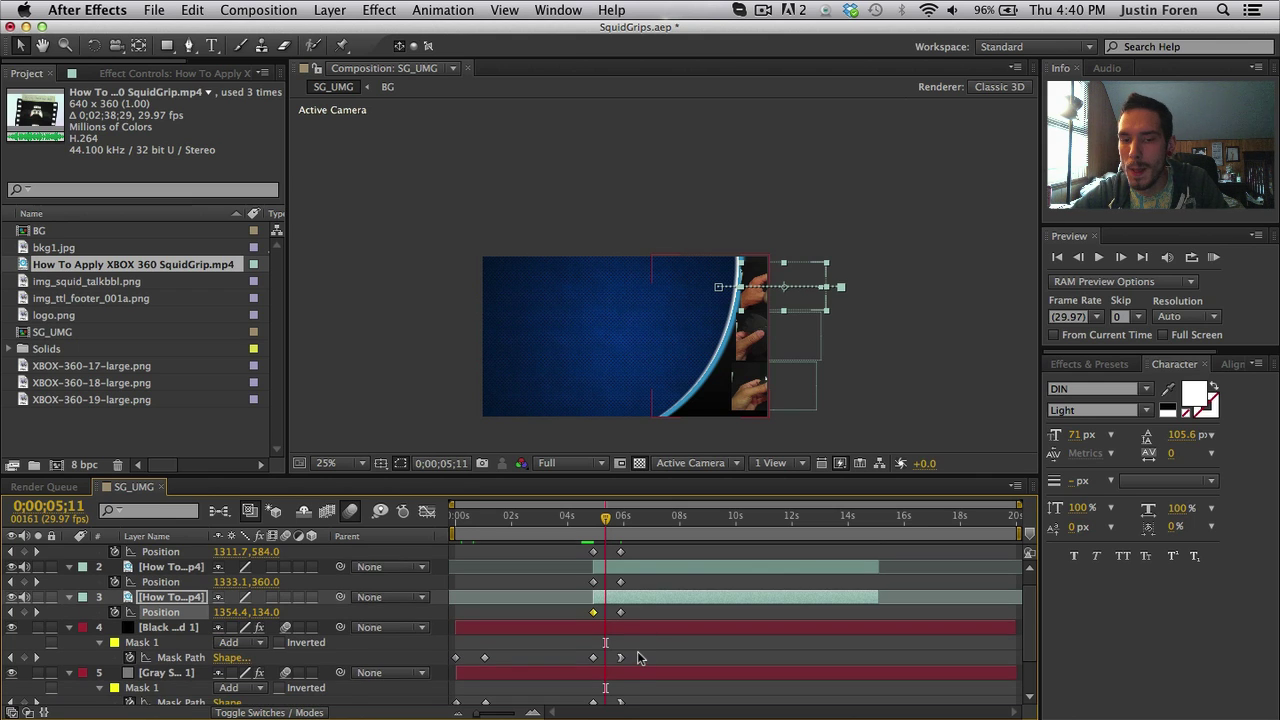
scroll(640, 657, down, 2)
drag(630, 600, 586, 668)
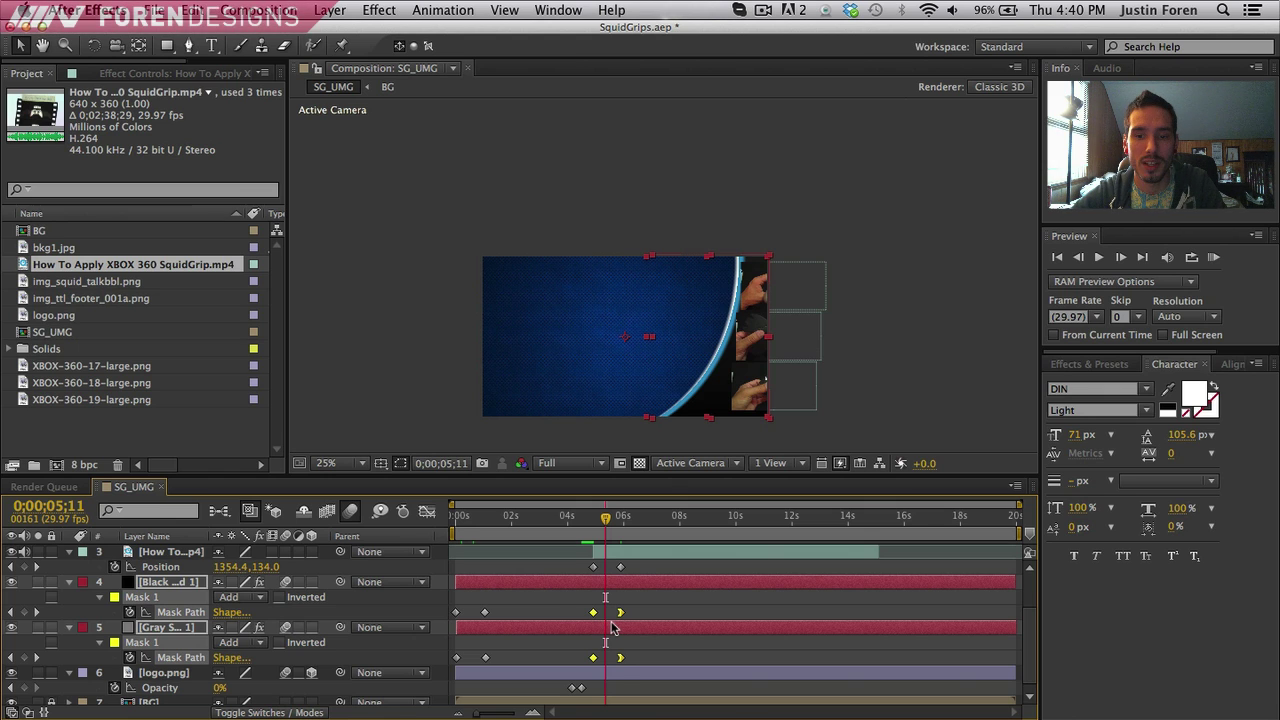
drag(620, 613, 618, 613)
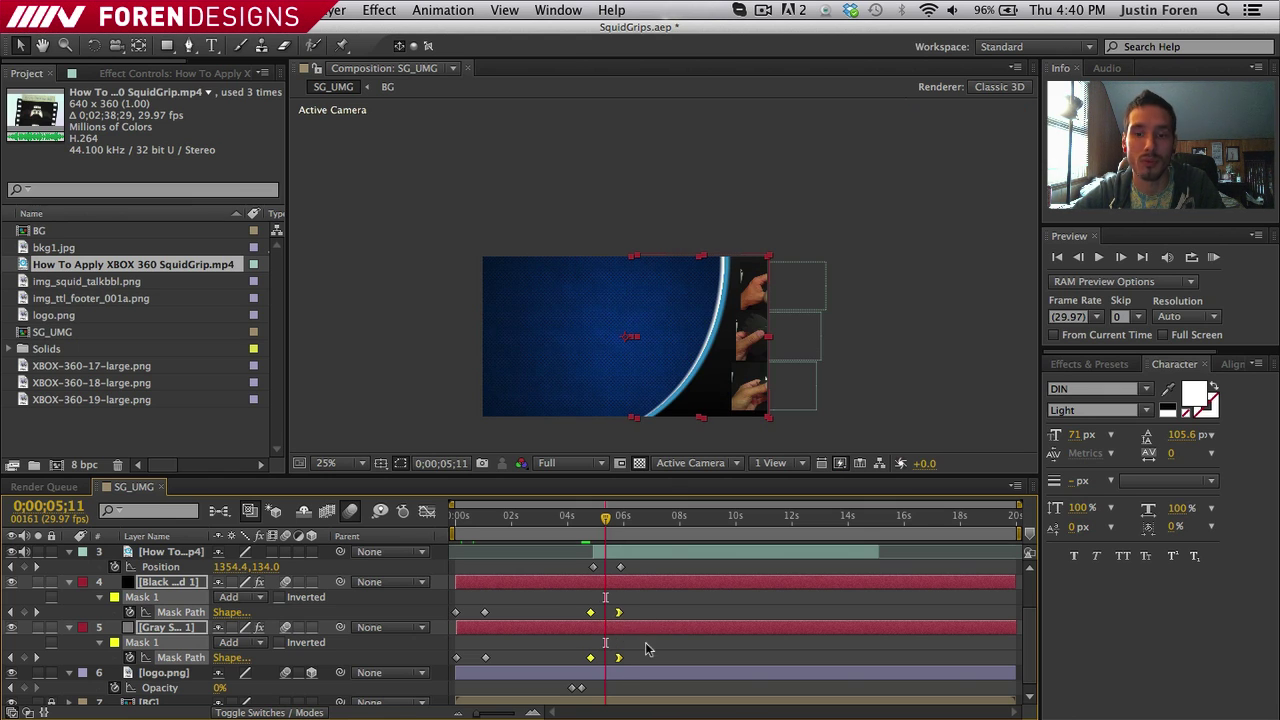
click(645, 649)
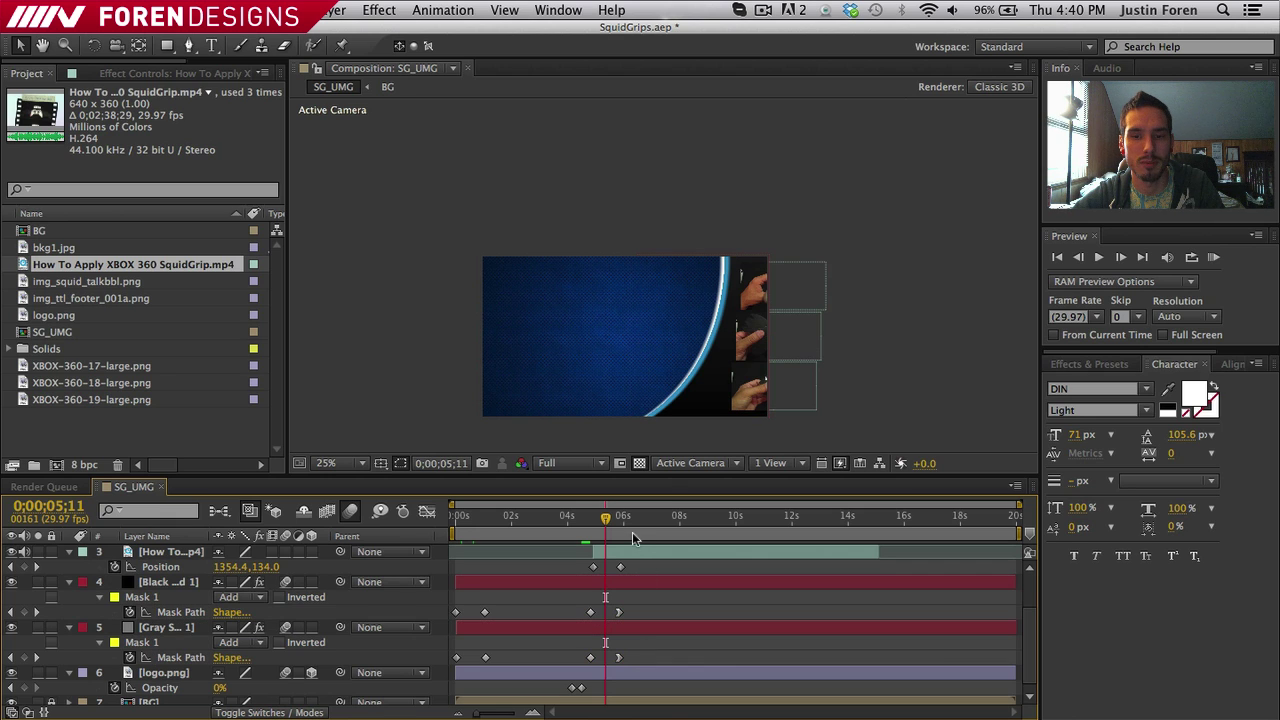
Check the three videos' position keyframes and preview the slide-in up to 0;00;06;16
scroll(623, 566, up, 3)
click(621, 597)
click(624, 611)
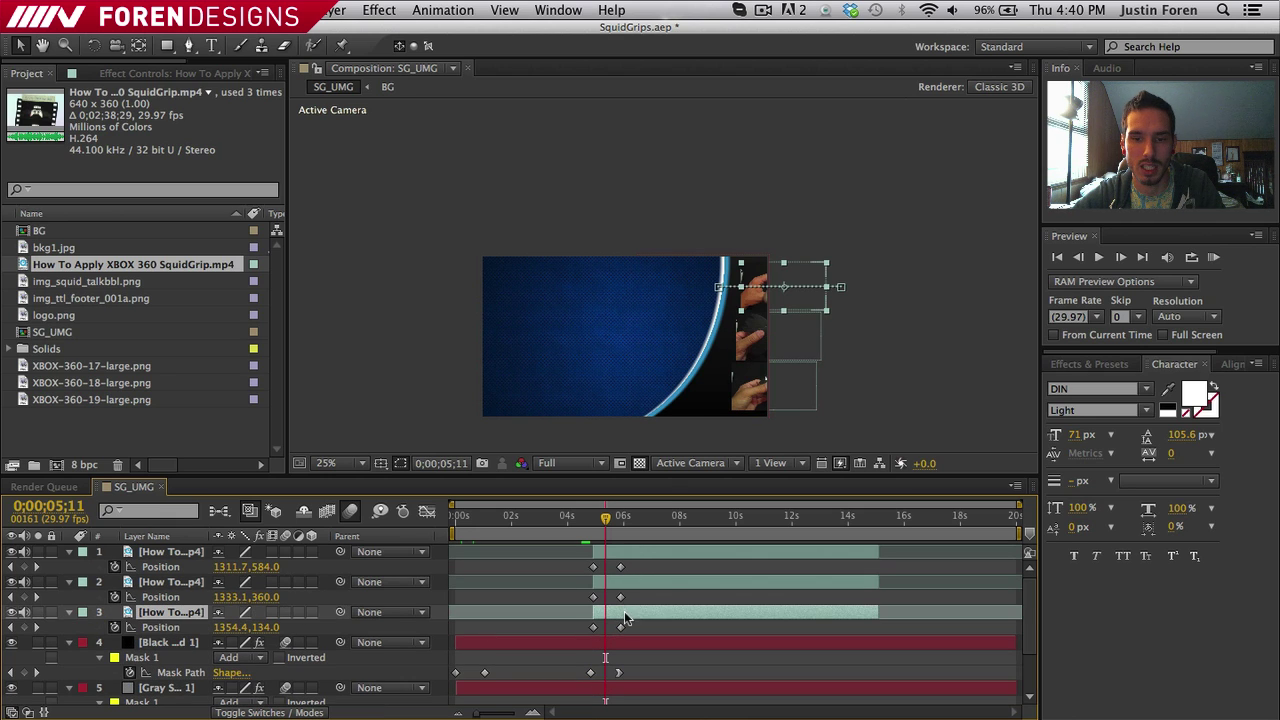
shift+click(640, 553)
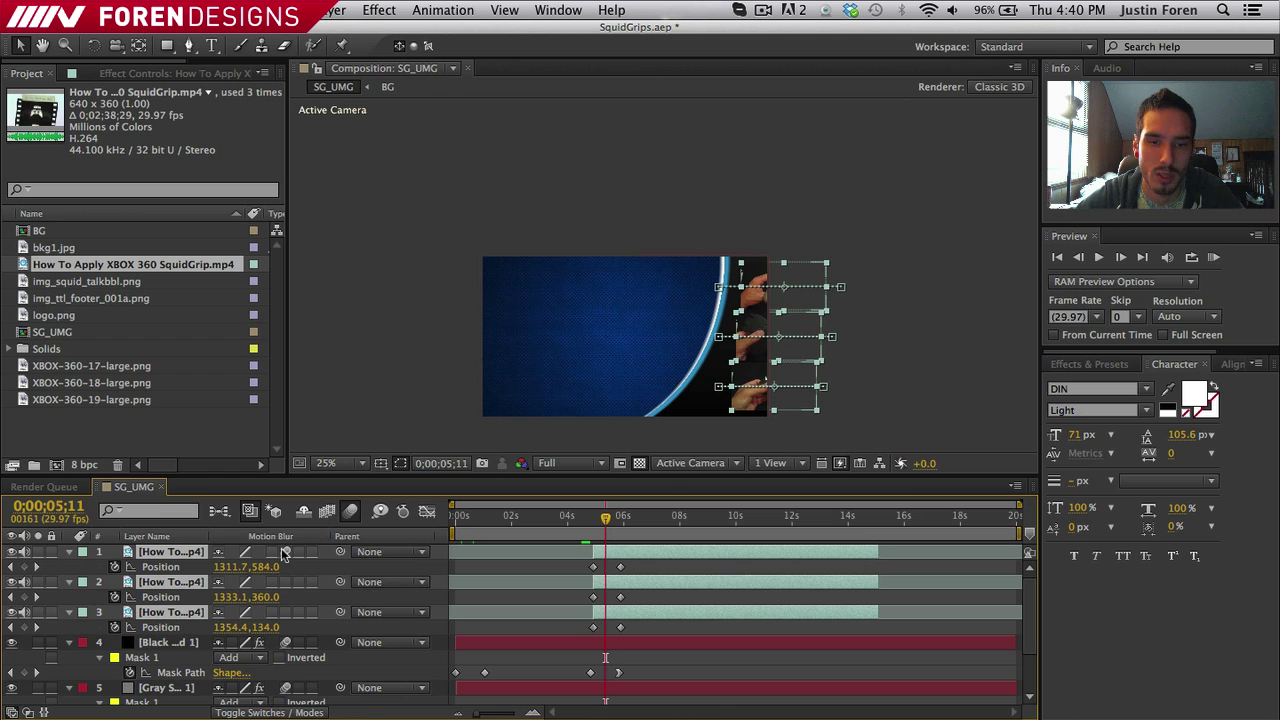
click(889, 629)
click(612, 523)
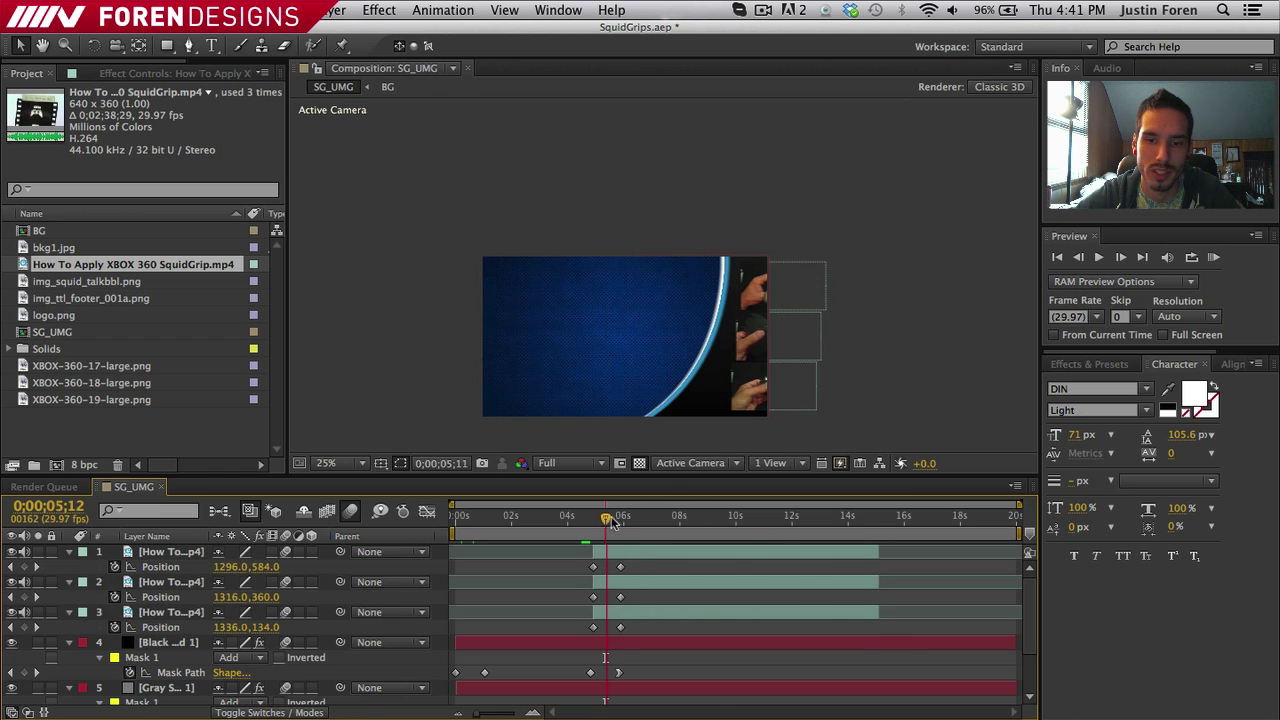
drag(612, 523, 855, 510)
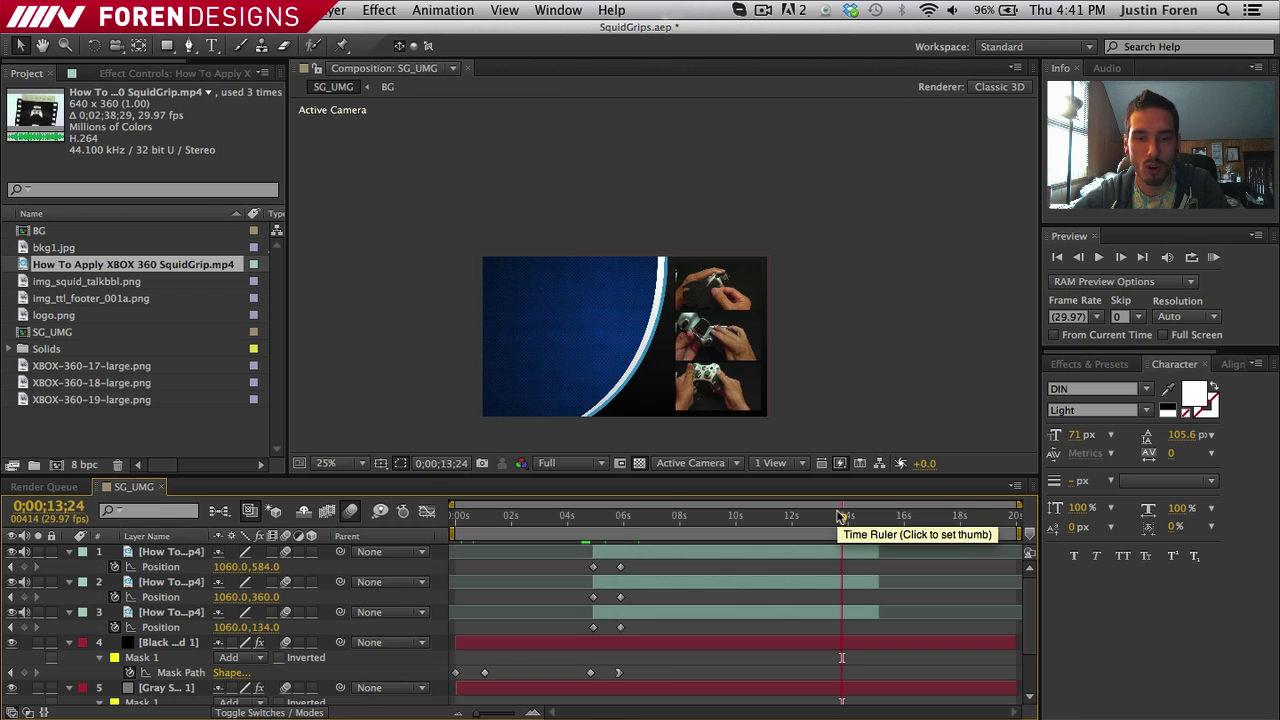
Save the project with Cmd+S
key(super+s)
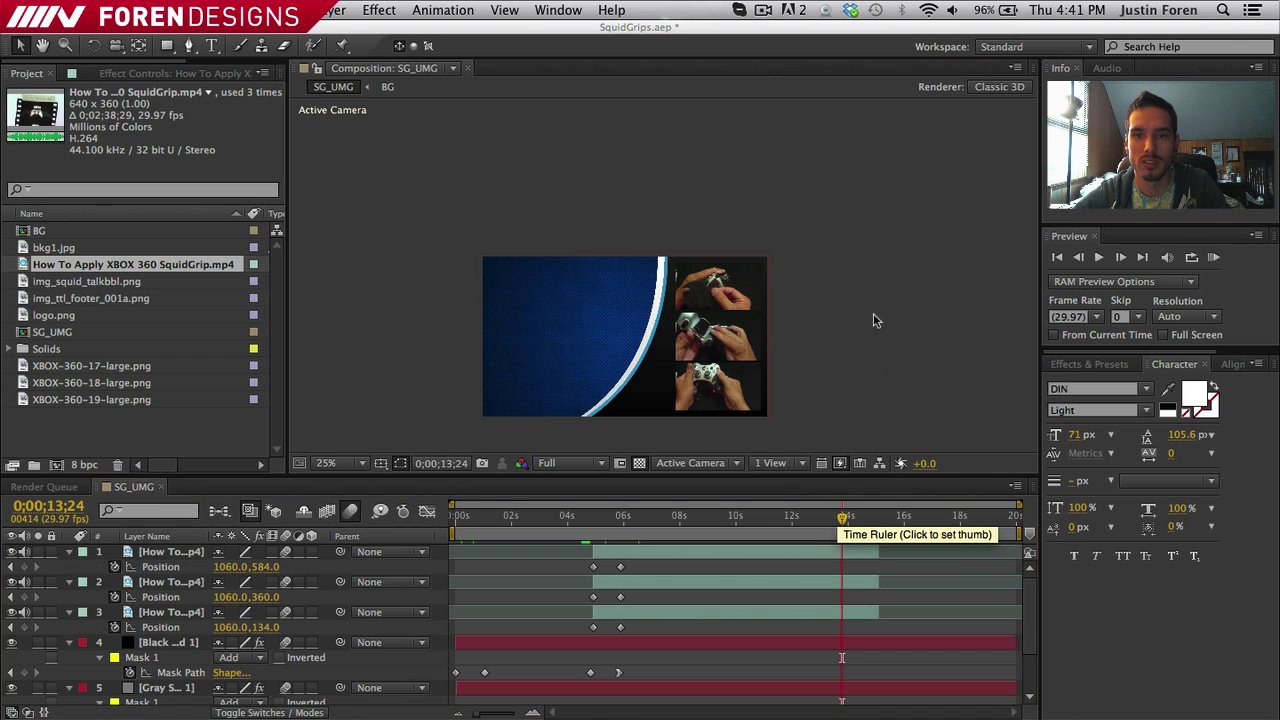